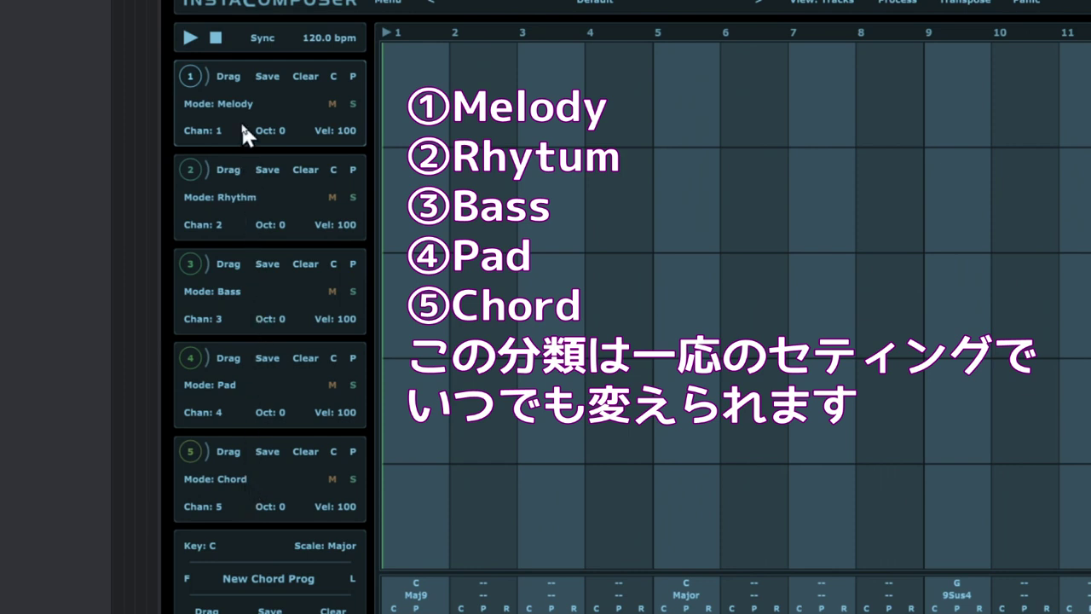
# View the mode choices for Instacomposer's Rhythm track and make track 2 the active track.
pyautogui.click(244, 195)
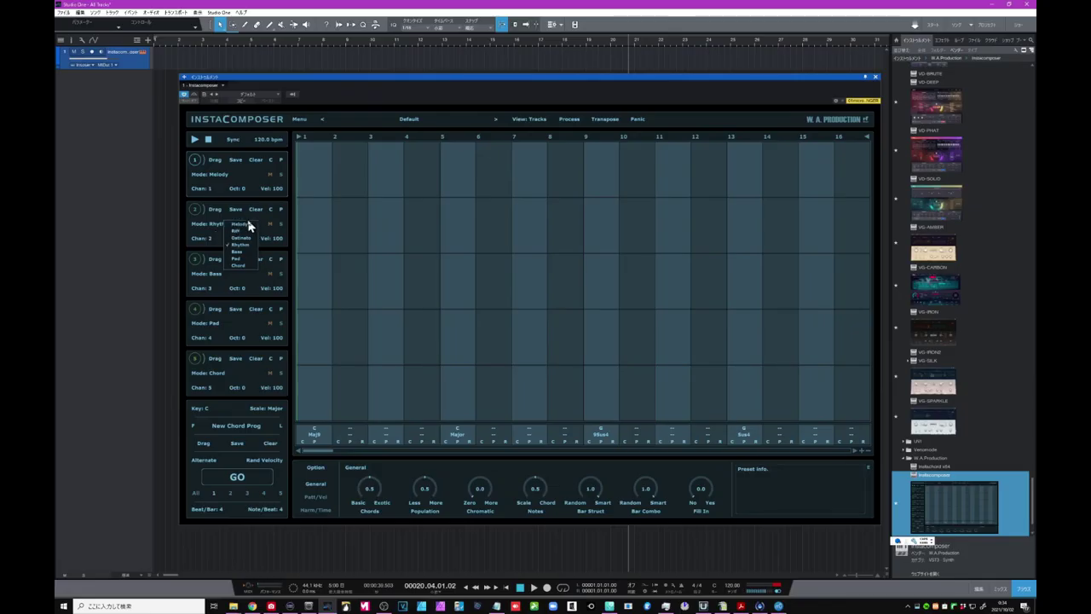
pyautogui.click(198, 215)
# Add Addictive Keys from the favourites in the instrument browser as a new instrument track.
pyautogui.scroll(1, 972, 225)
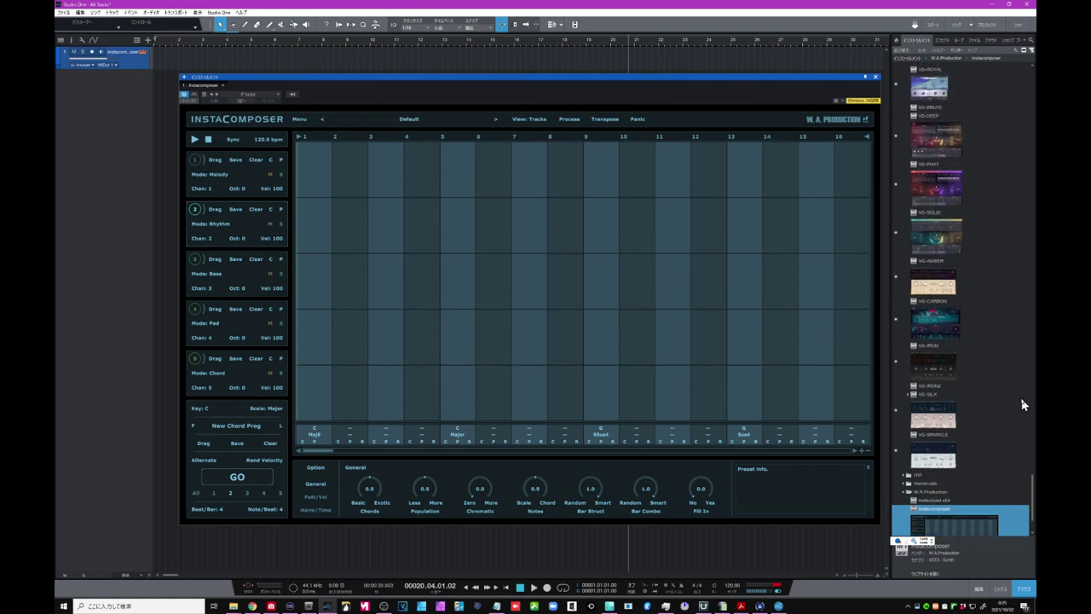
pyautogui.moveTo(1030, 479); pyautogui.dragTo(1033, 83)
pyautogui.moveTo(942, 166); pyautogui.dragTo(127, 138)
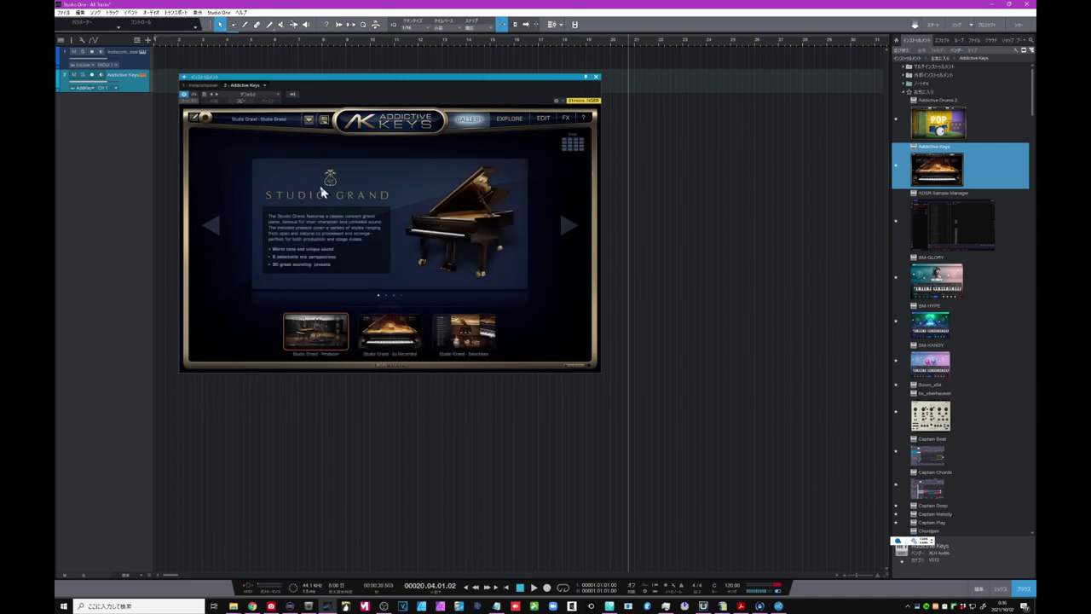
# Route Instacomposer's MIDI Output 1 into channel 1 of Addictive Keys and close the instrument window.
pyautogui.click(293, 94)
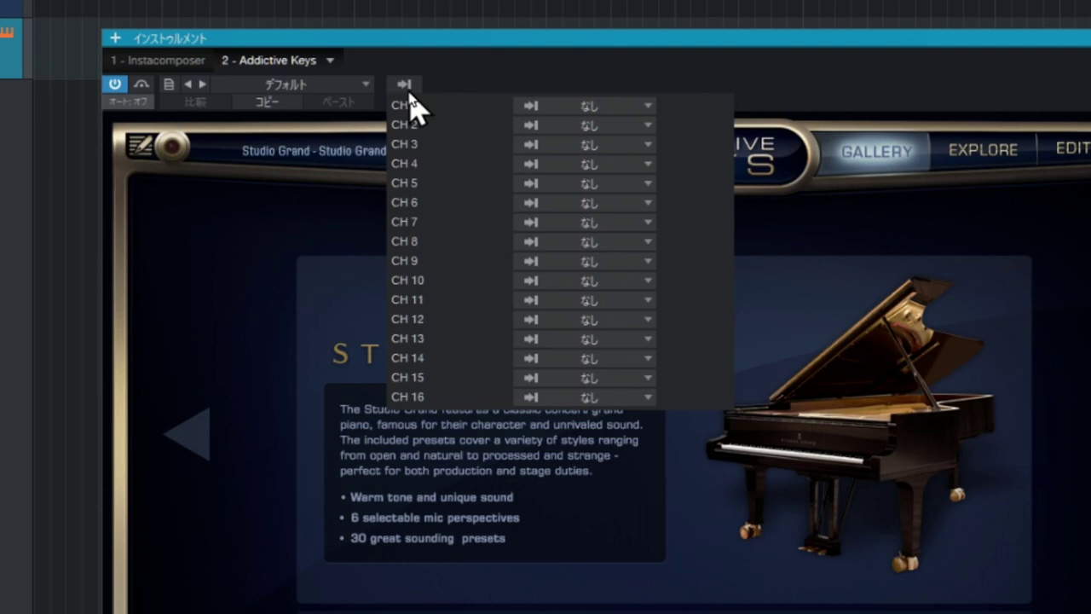
pyautogui.click(463, 81)
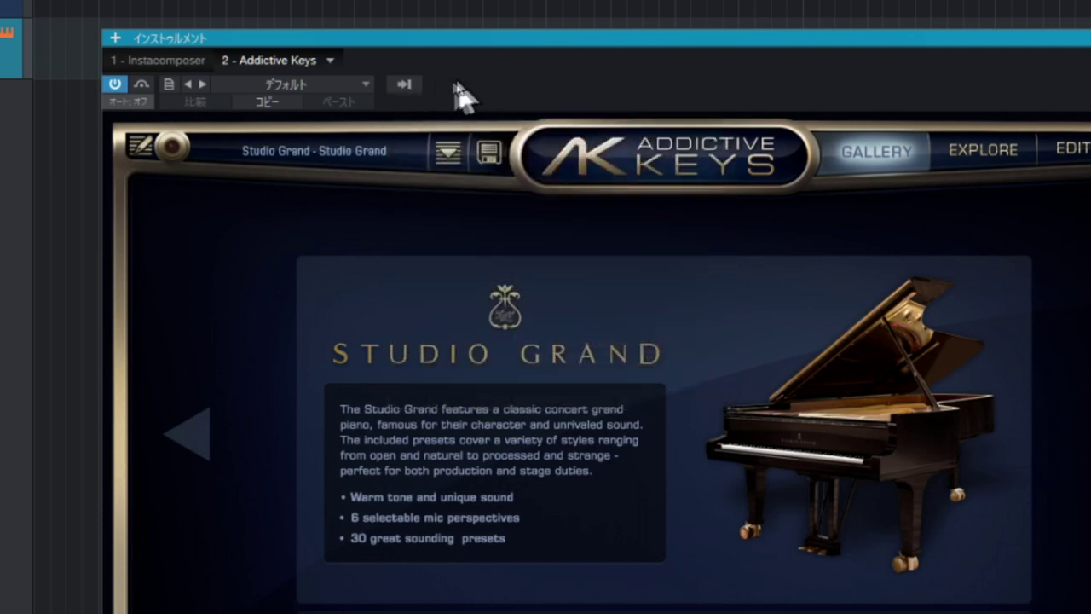
pyautogui.click(405, 84)
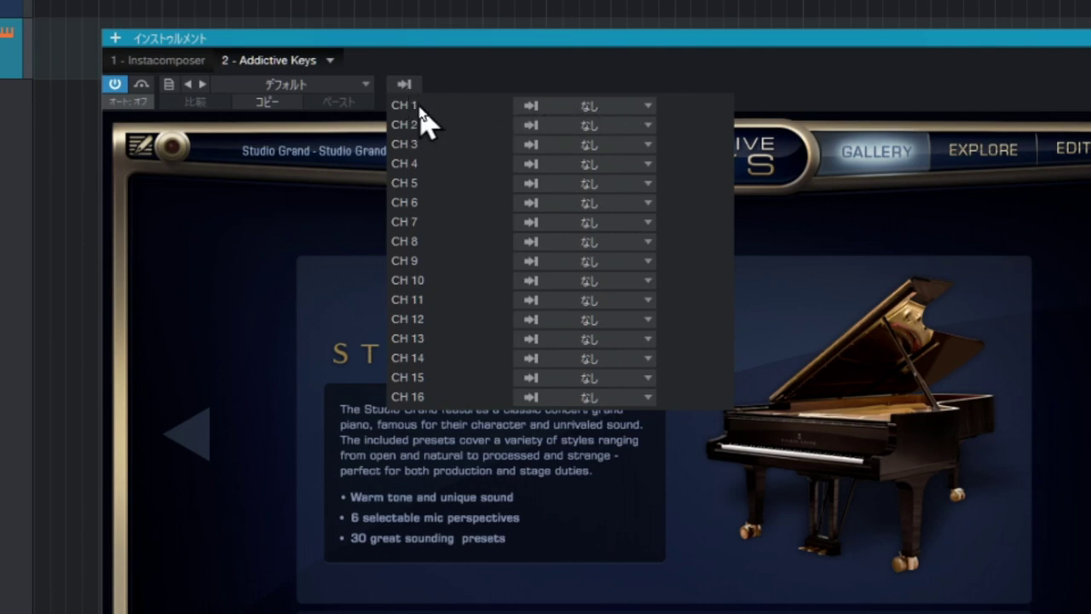
pyautogui.click(591, 106)
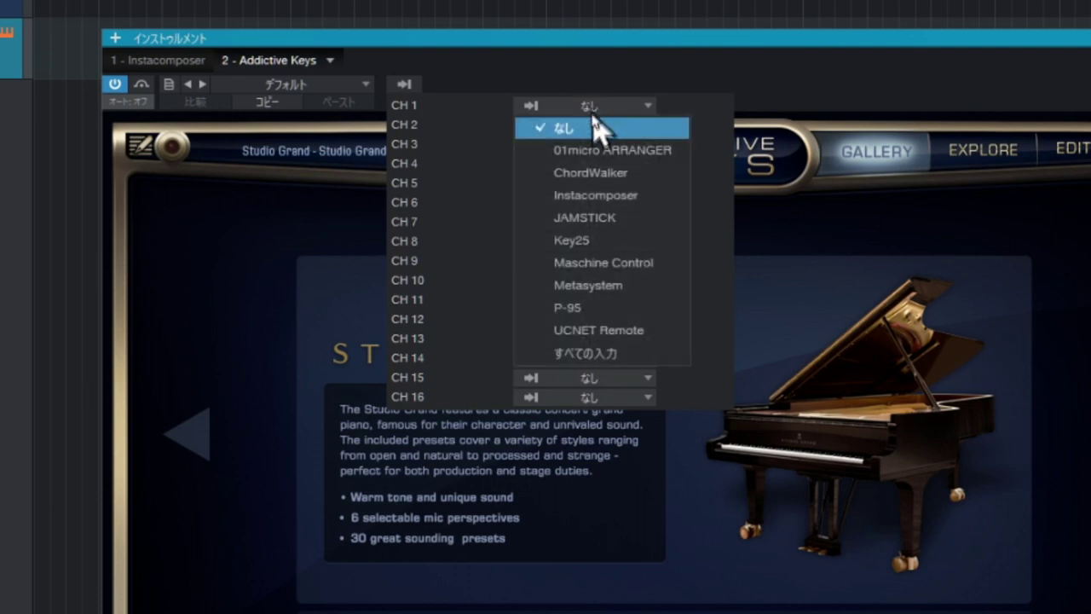
pyautogui.click(602, 197)
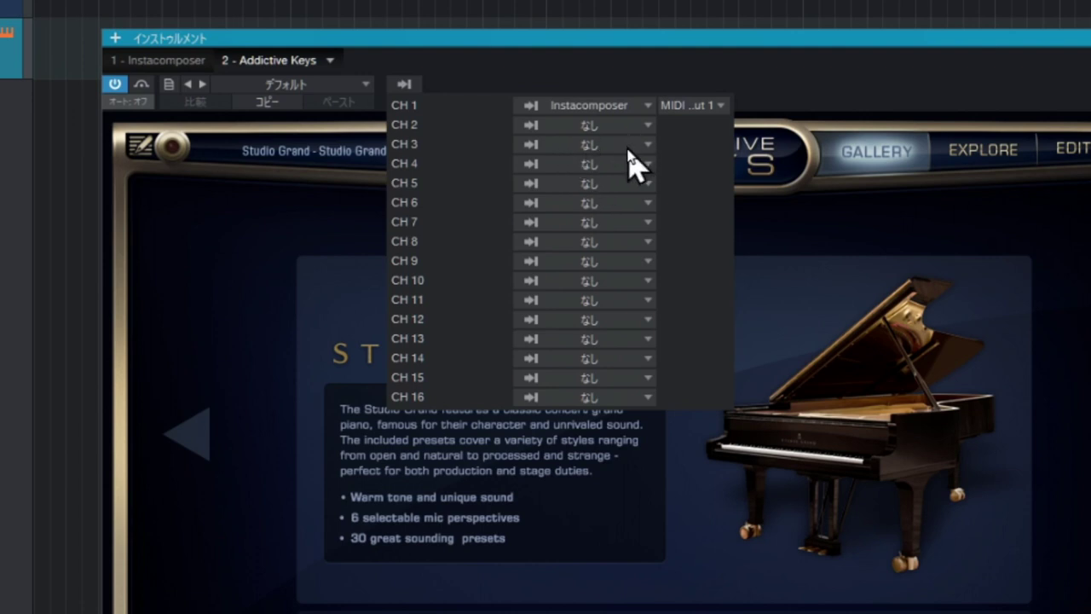
pyautogui.click(698, 107)
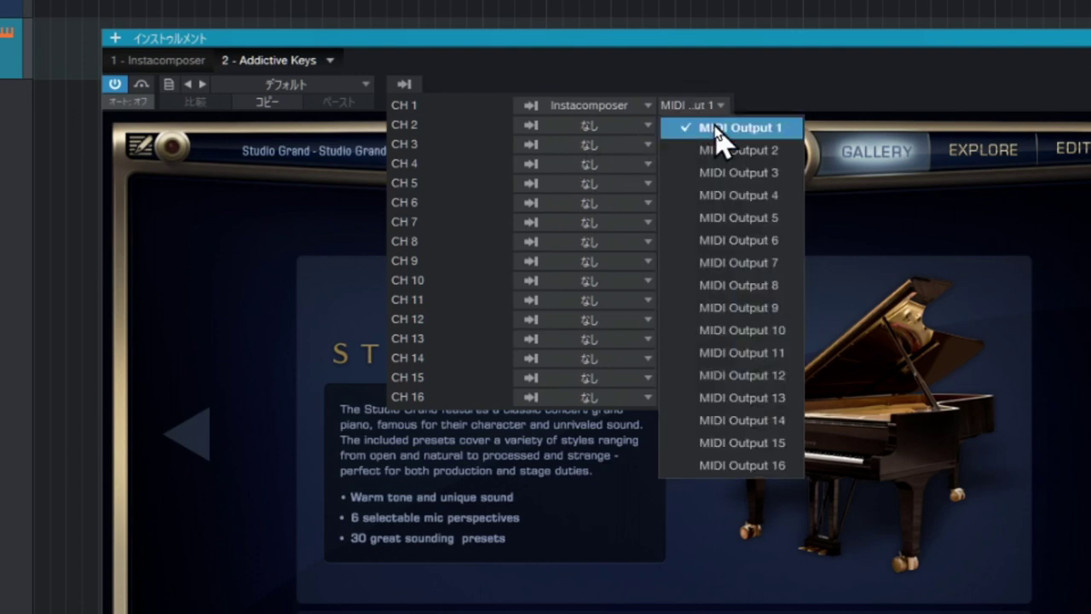
pyautogui.click(718, 137)
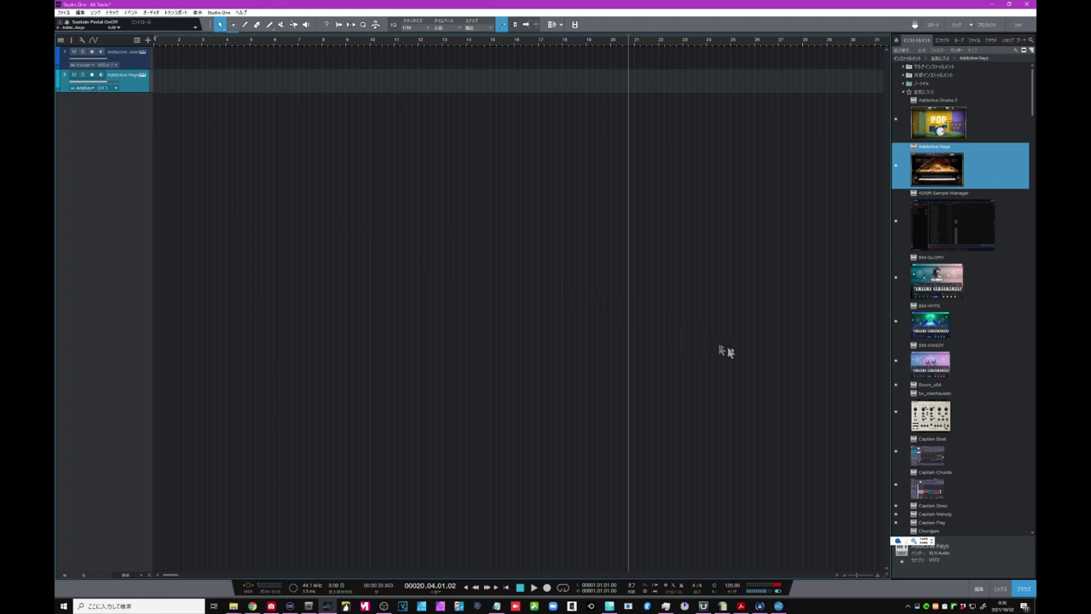
# Add SampleTank 3 from the instrument browser as another new instrument track.
pyautogui.moveTo(1033, 91); pyautogui.dragTo(1037, 249)
pyautogui.moveTo(931, 229); pyautogui.dragTo(103, 137)
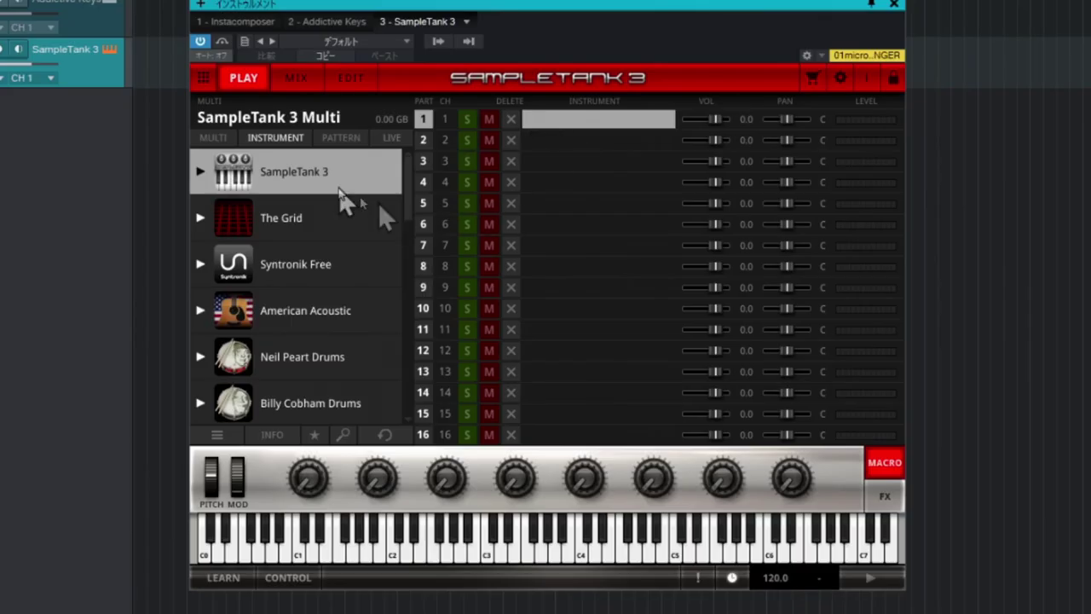
# Load B-3 Organ 1 from SampleTank 3's Organ > ST2 XL category into part 2.
pyautogui.click(421, 138)
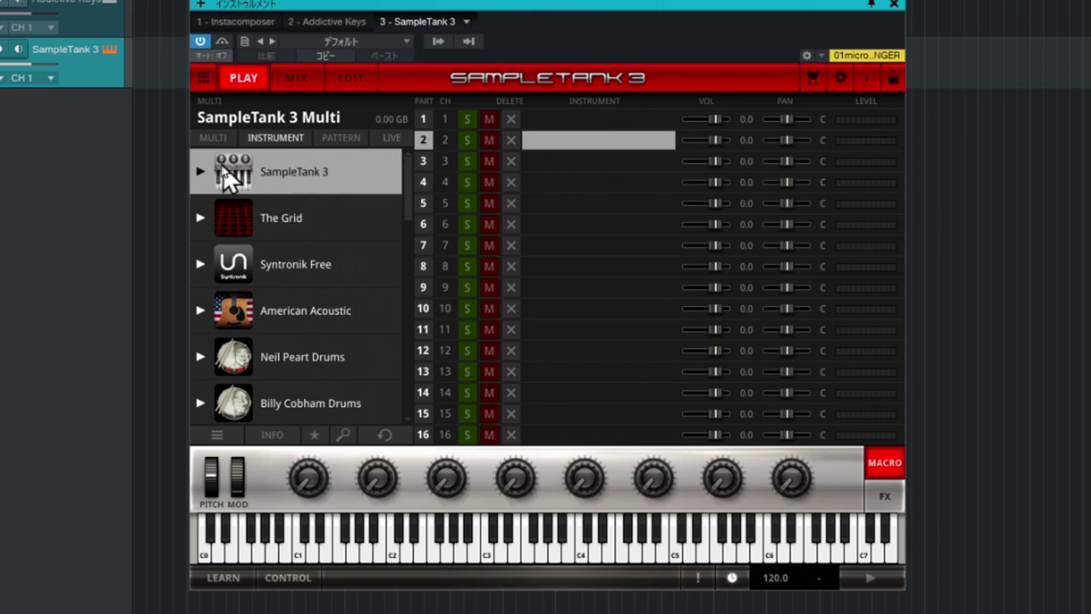
pyautogui.click(201, 171)
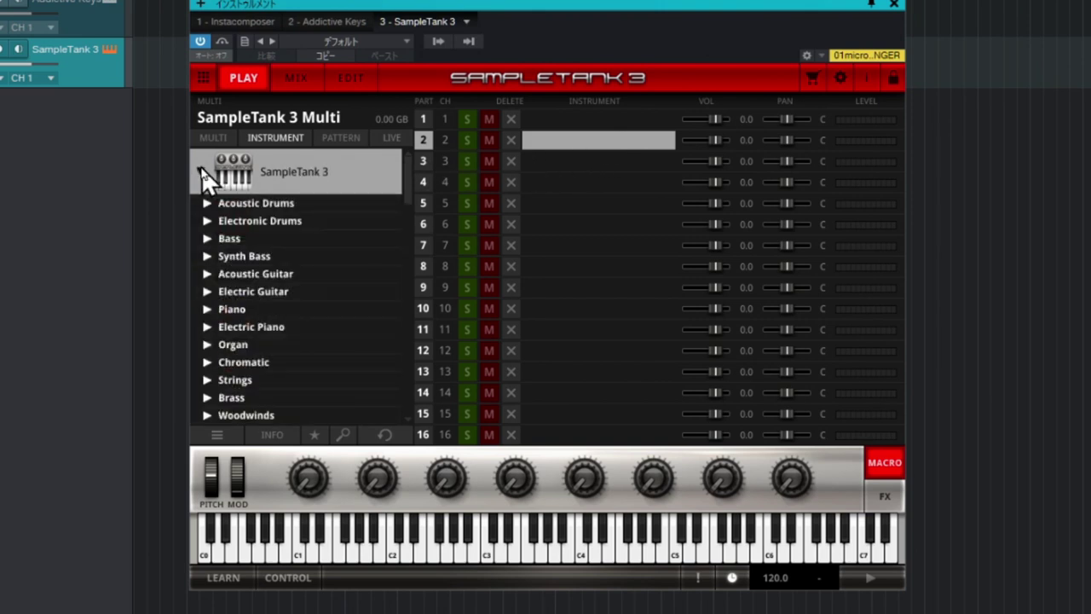
pyautogui.click(201, 169)
pyautogui.click(201, 170)
pyautogui.click(231, 348)
pyautogui.click(207, 345)
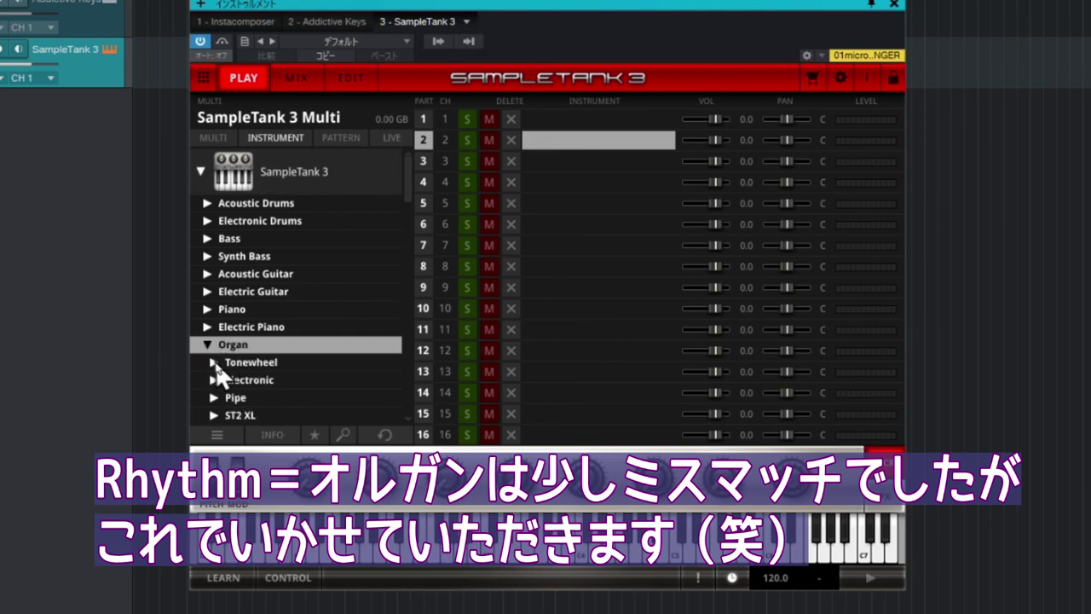
pyautogui.click(223, 398)
pyautogui.click(214, 415)
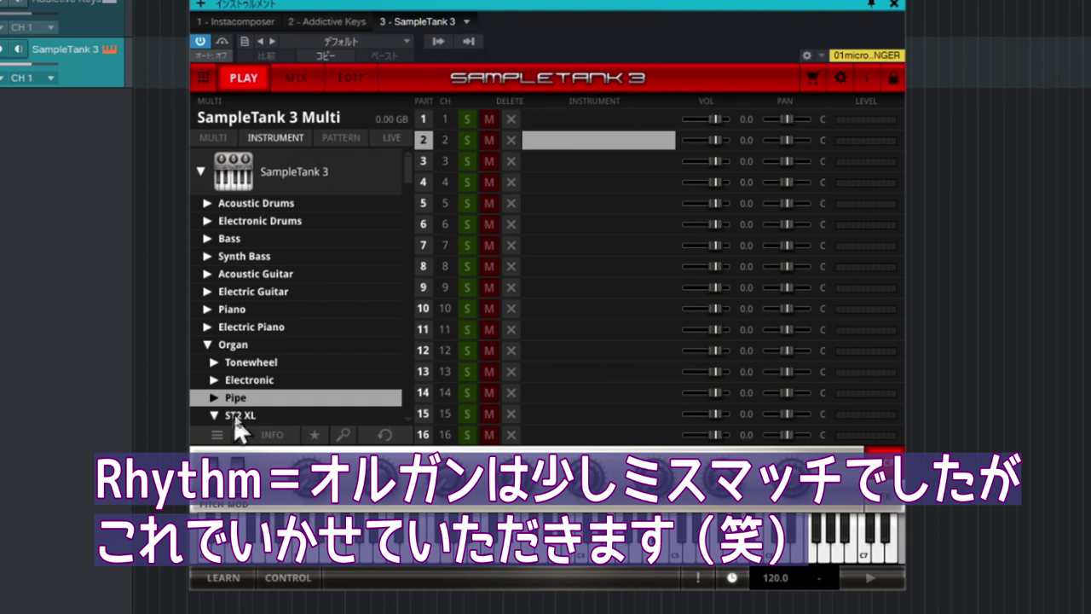
pyautogui.scroll(-3, 237, 413)
pyautogui.click(279, 383)
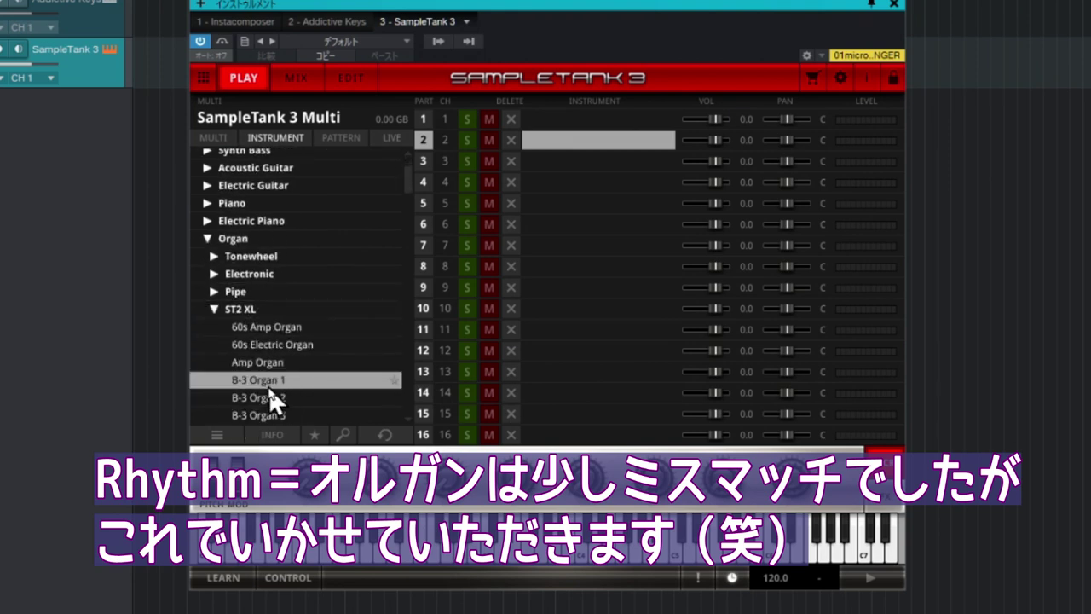
pyautogui.doubleClick(269, 383)
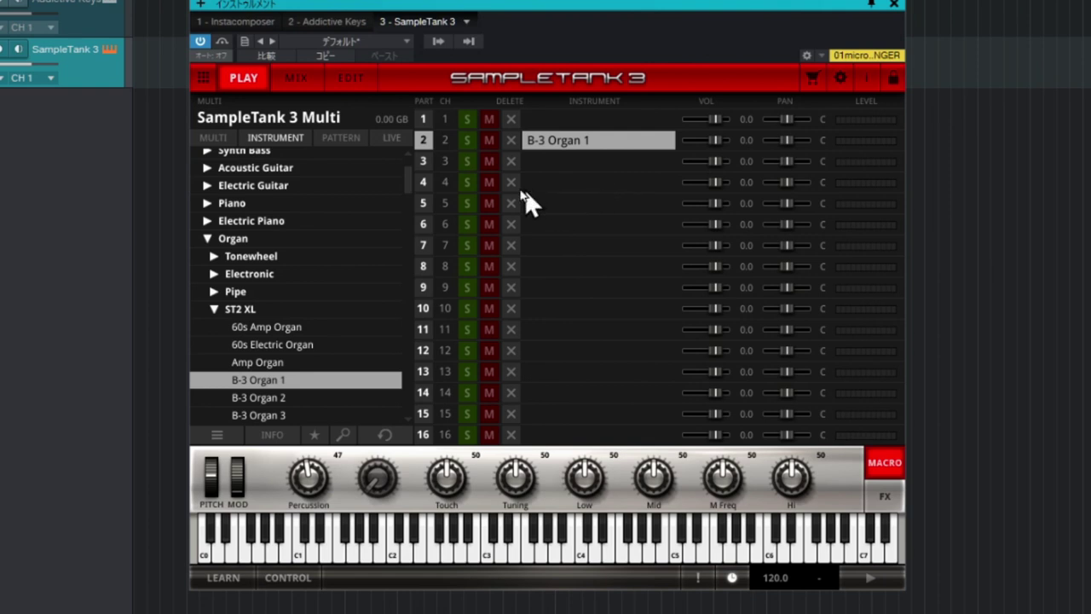
# Load the Bowed Pad instrument from the Synth Pad category into SampleTank part 4.
pyautogui.click(424, 183)
pyautogui.click(216, 309)
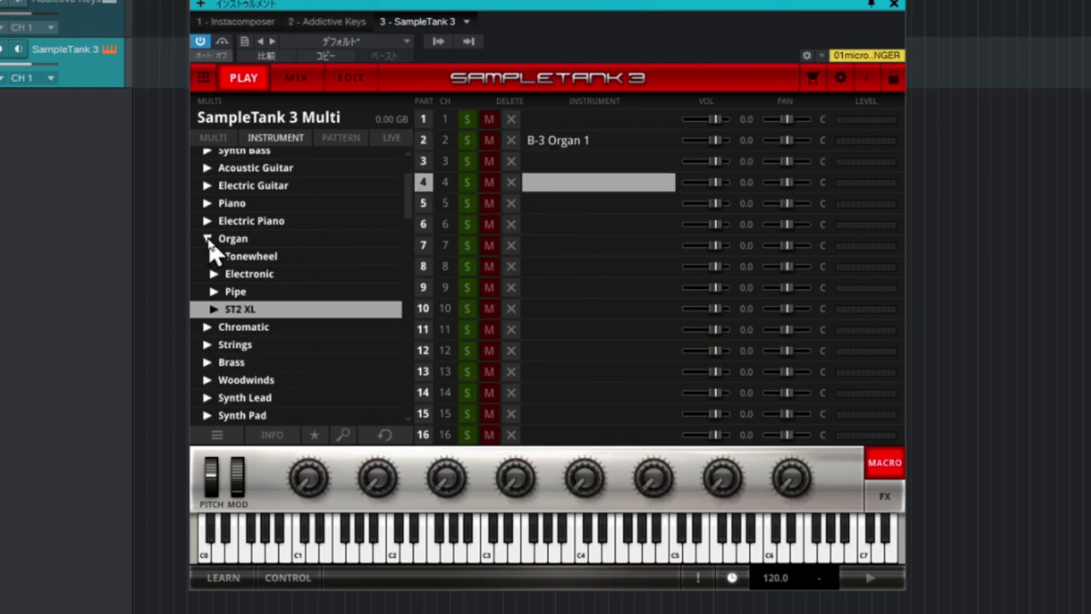
pyautogui.click(208, 238)
pyautogui.scroll(-5, 262, 256)
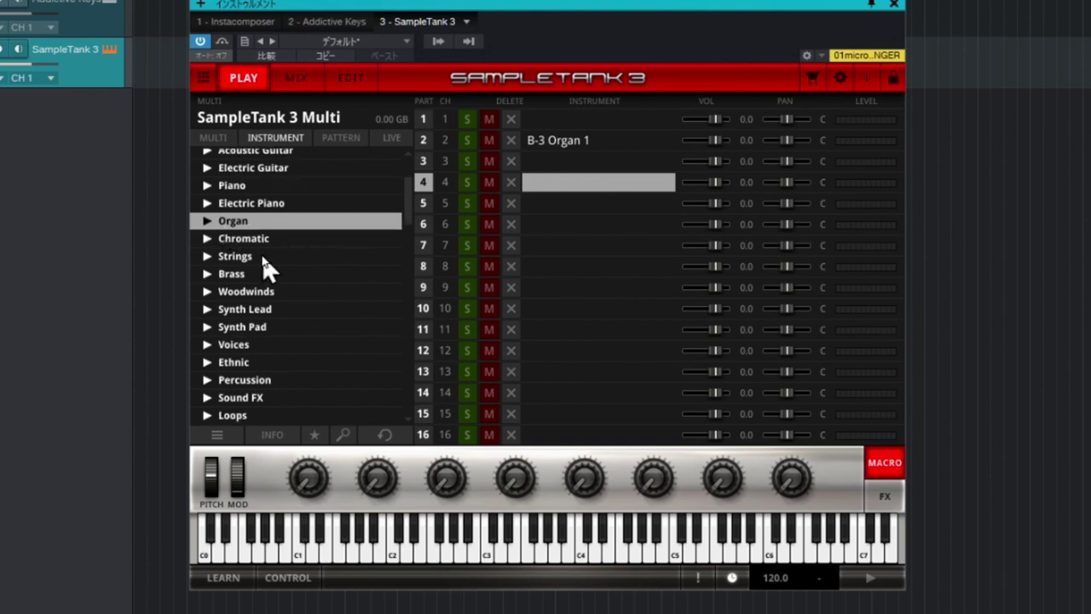
pyautogui.click(208, 221)
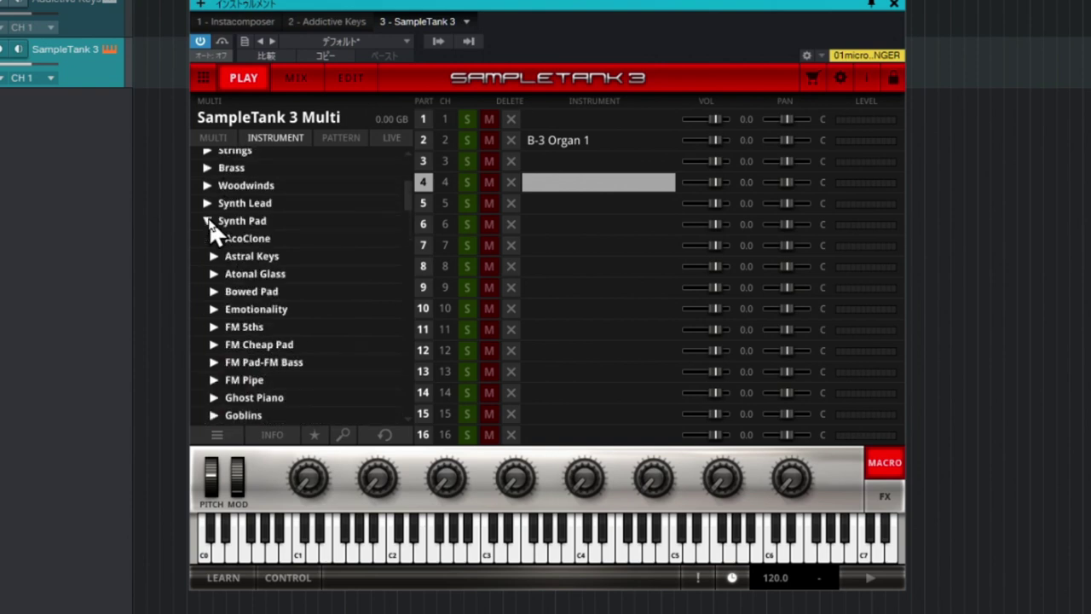
pyautogui.click(247, 291)
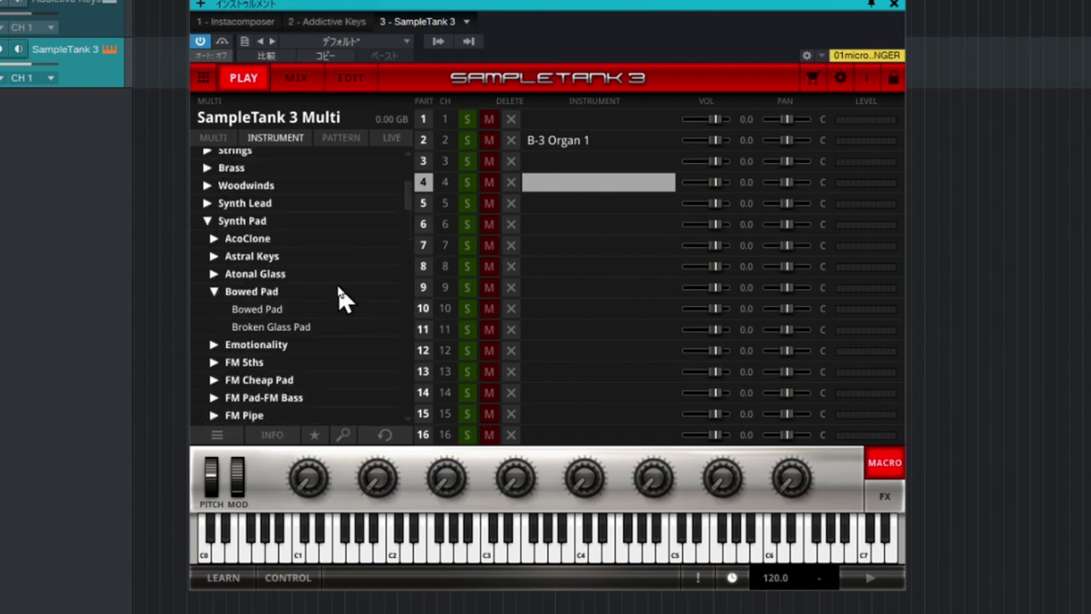
pyautogui.click(258, 310)
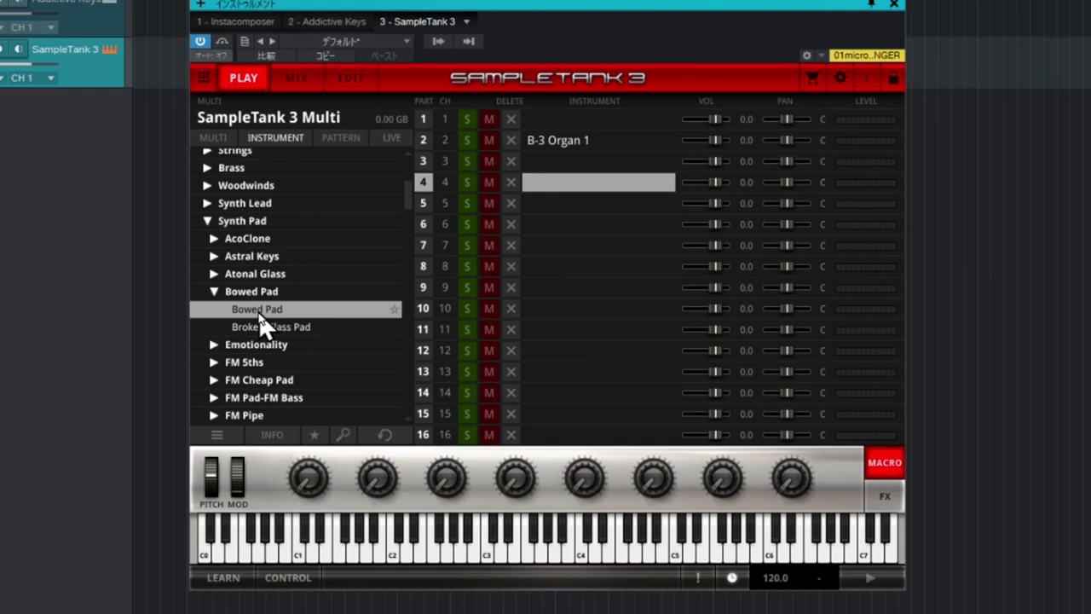
pyautogui.doubleClick(258, 311)
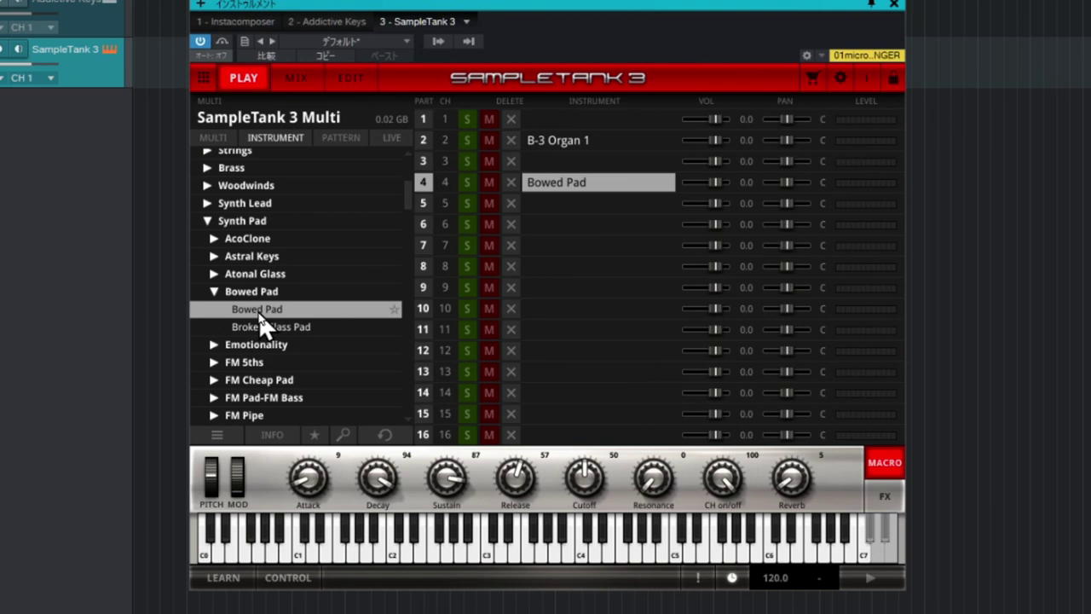
# Load Cinema Strings from the Strings > Mixed Orchestra category into SampleTank part 5.
pyautogui.click(219, 220)
pyautogui.scroll(3, 293, 271)
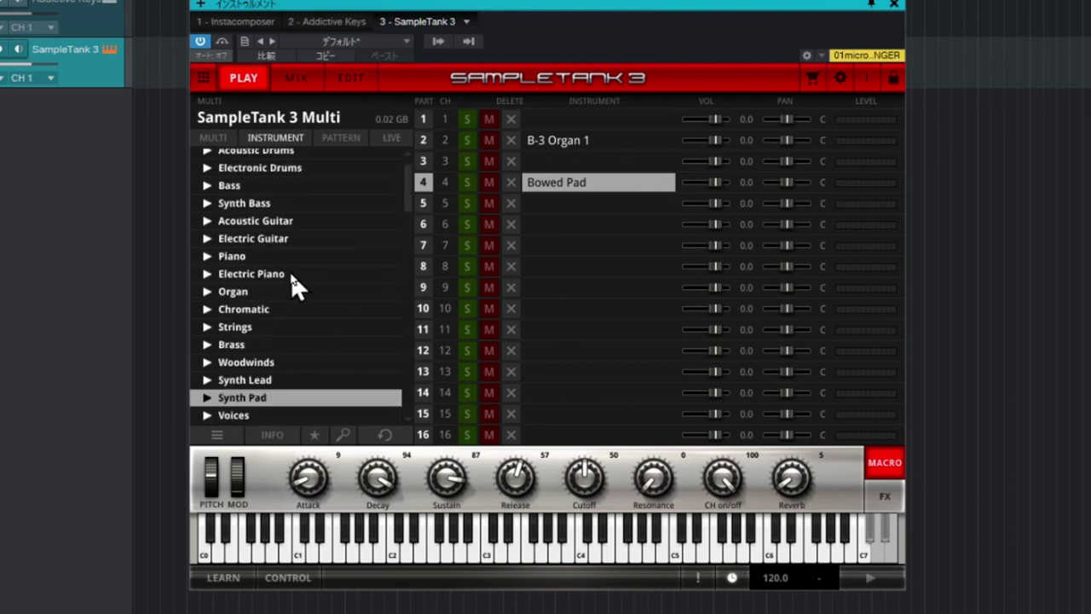
pyautogui.scroll(2, 291, 272)
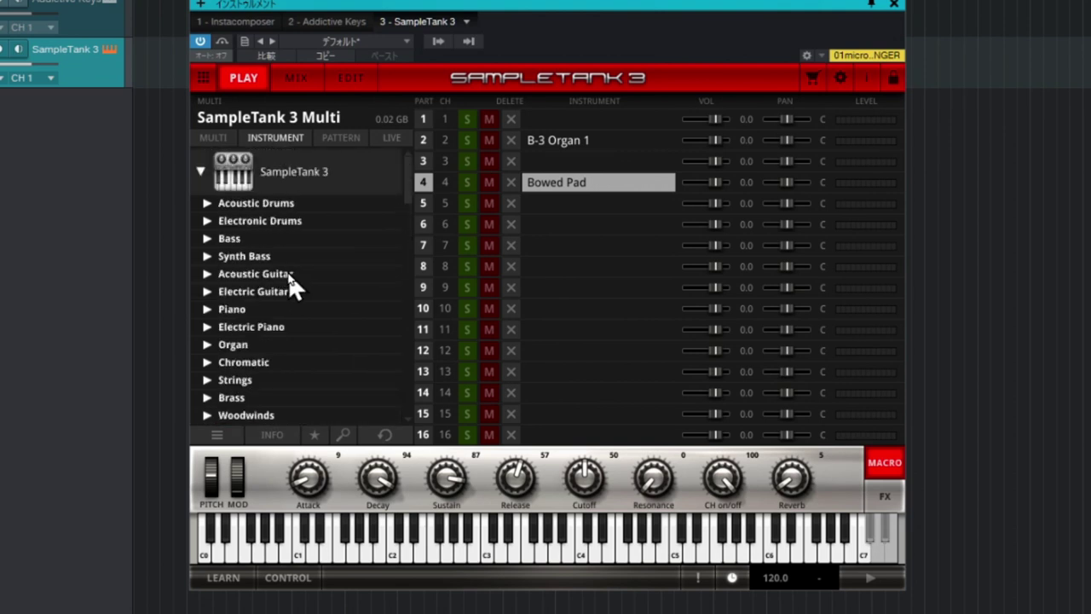
pyautogui.scroll(-1, 288, 272)
pyautogui.scroll(-2, 288, 272)
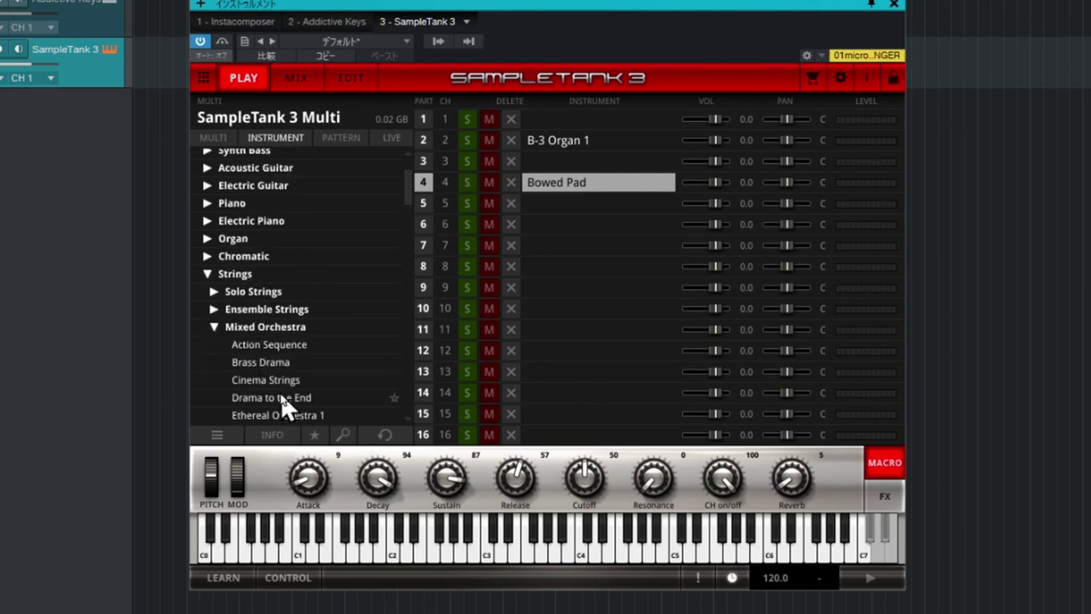
pyautogui.click(281, 384)
pyautogui.click(424, 203)
pyautogui.doubleClick(287, 381)
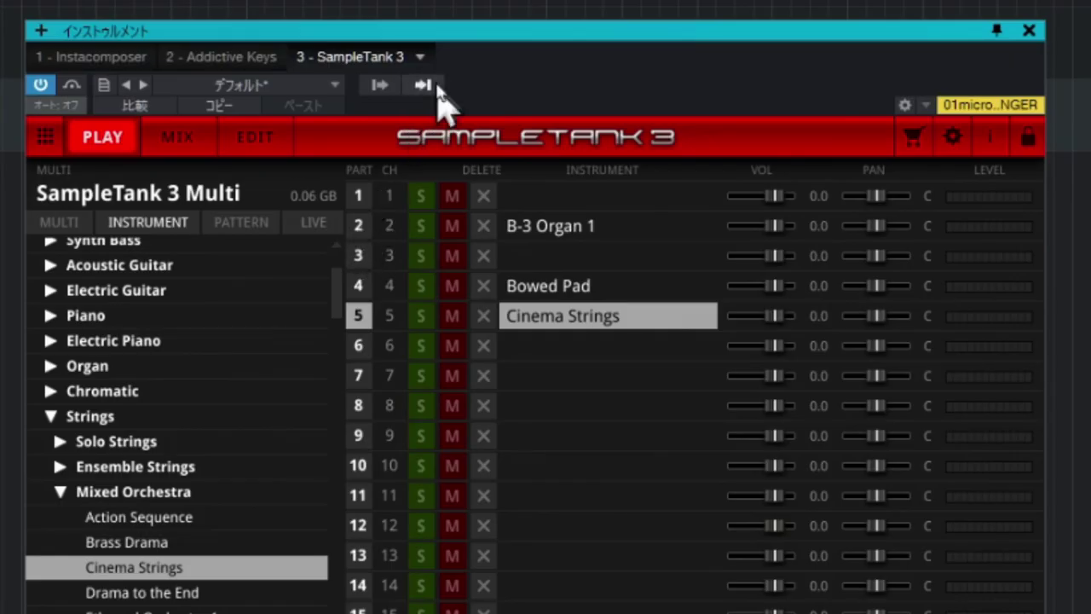
# Route Instacomposer's MIDI Outputs 2, 4 and 5 into SampleTank channels 2, 4 and 5, and close the instrument window.
pyautogui.click(435, 86)
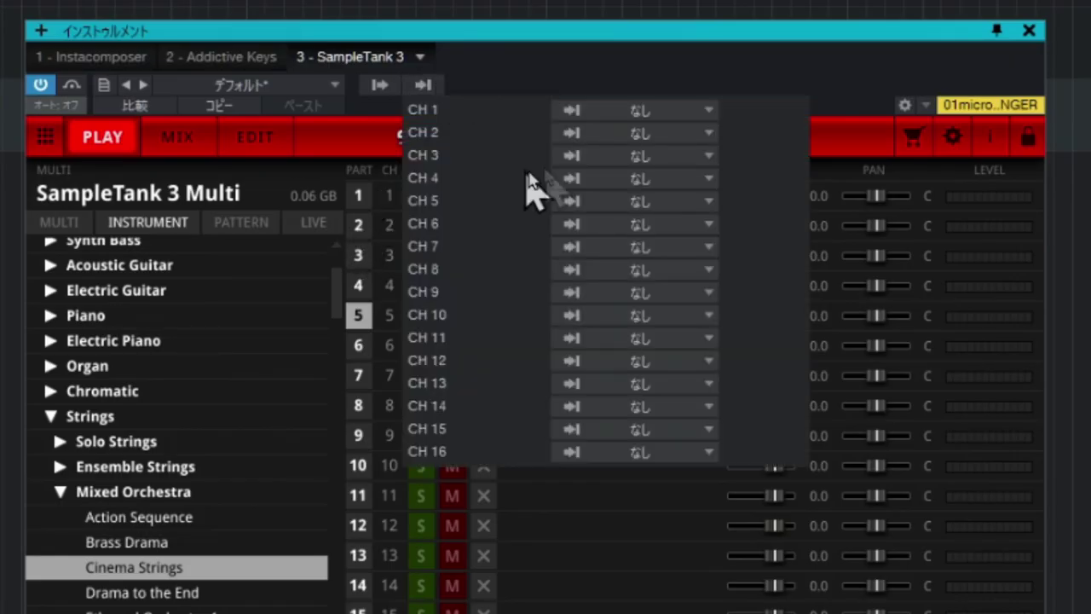
pyautogui.click(770, 132)
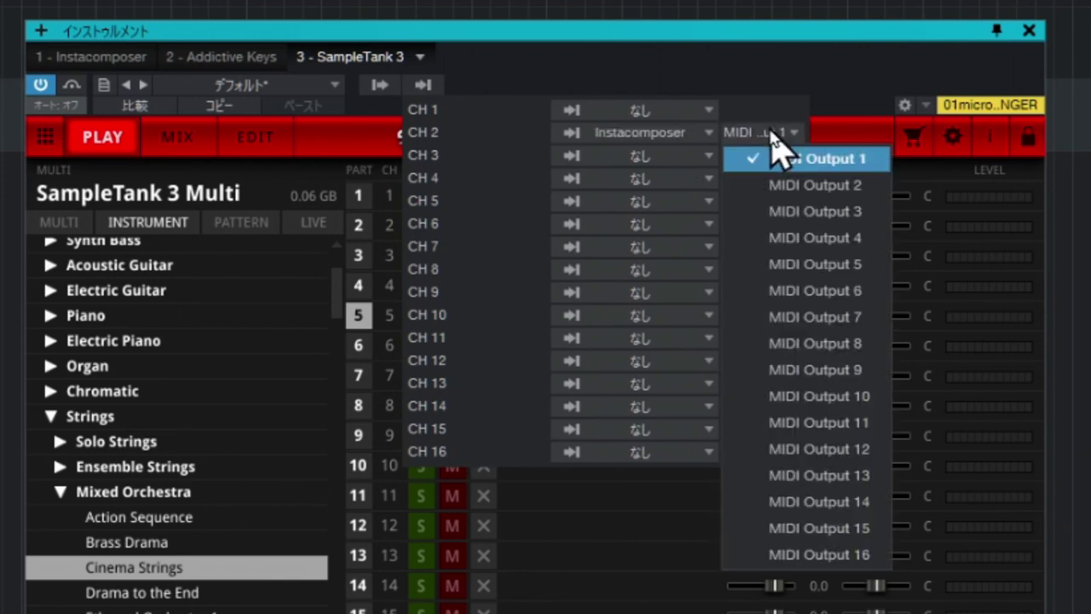
pyautogui.click(778, 185)
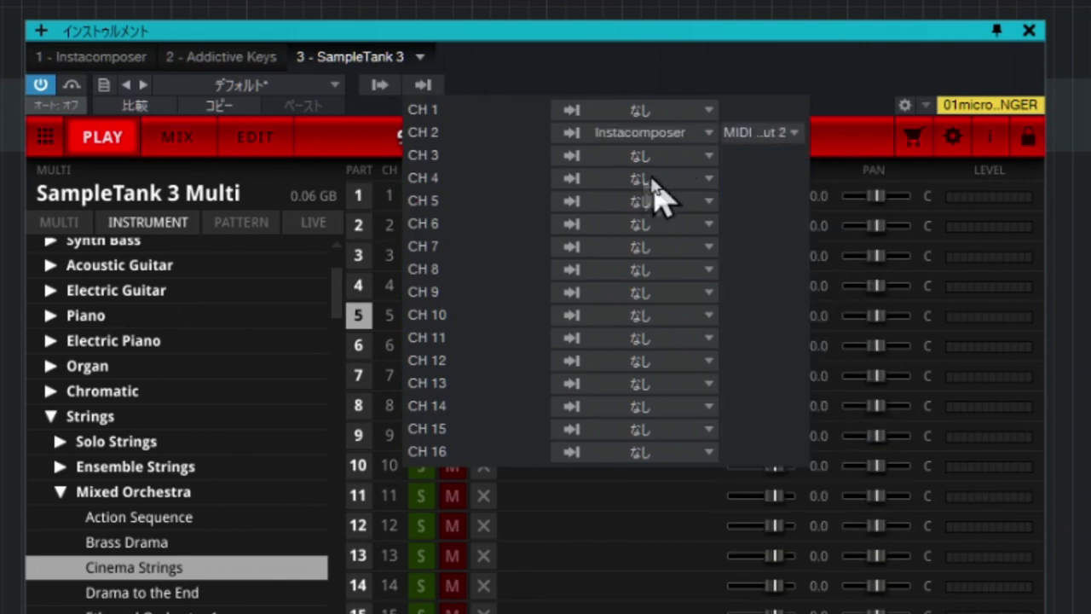
pyautogui.click(611, 179)
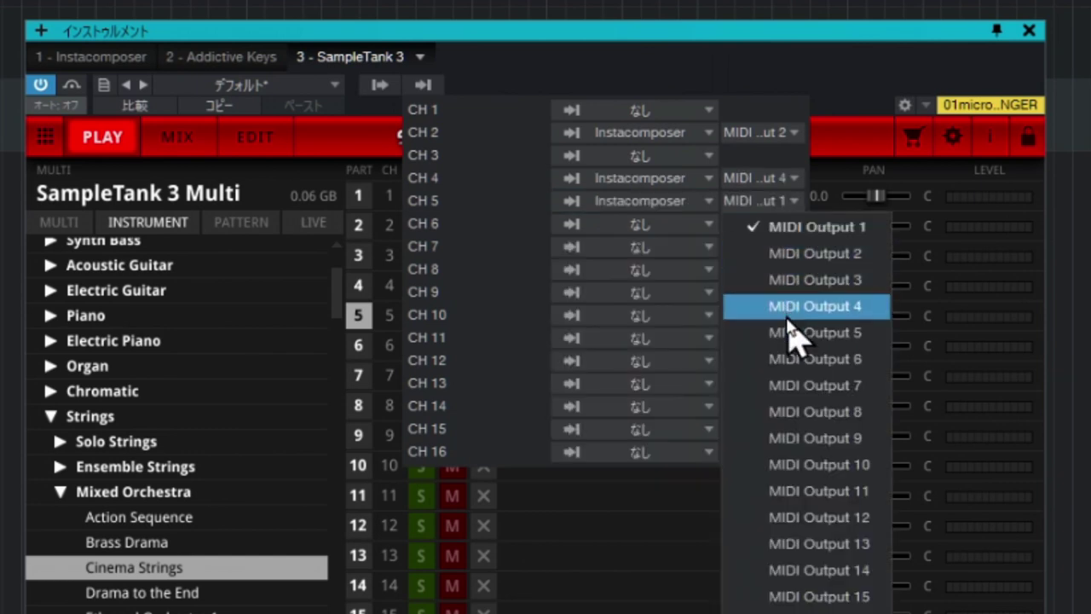
pyautogui.click(789, 333)
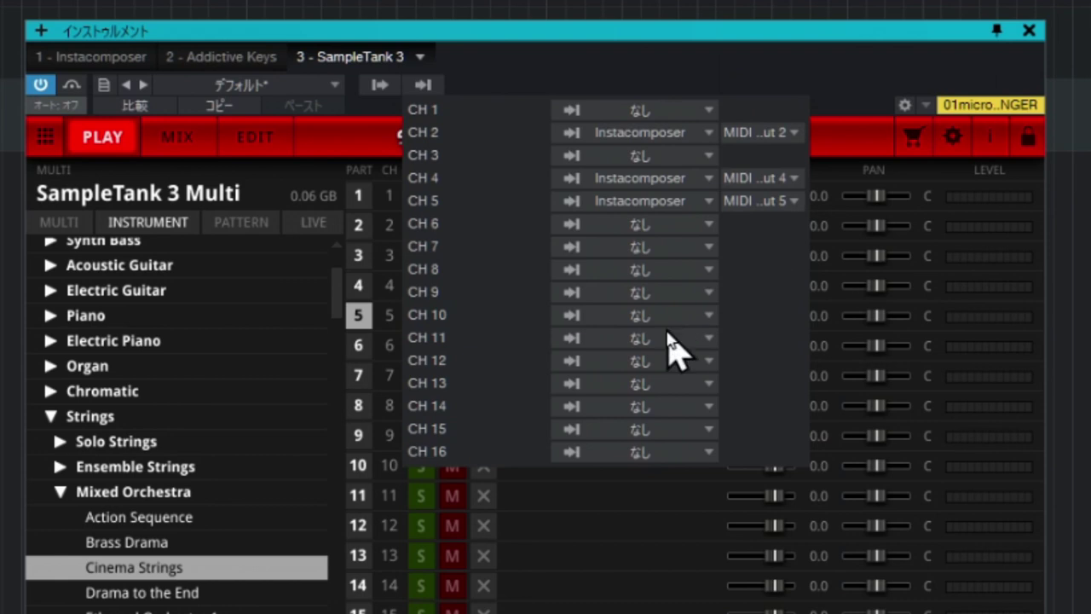
pyautogui.click(750, 83)
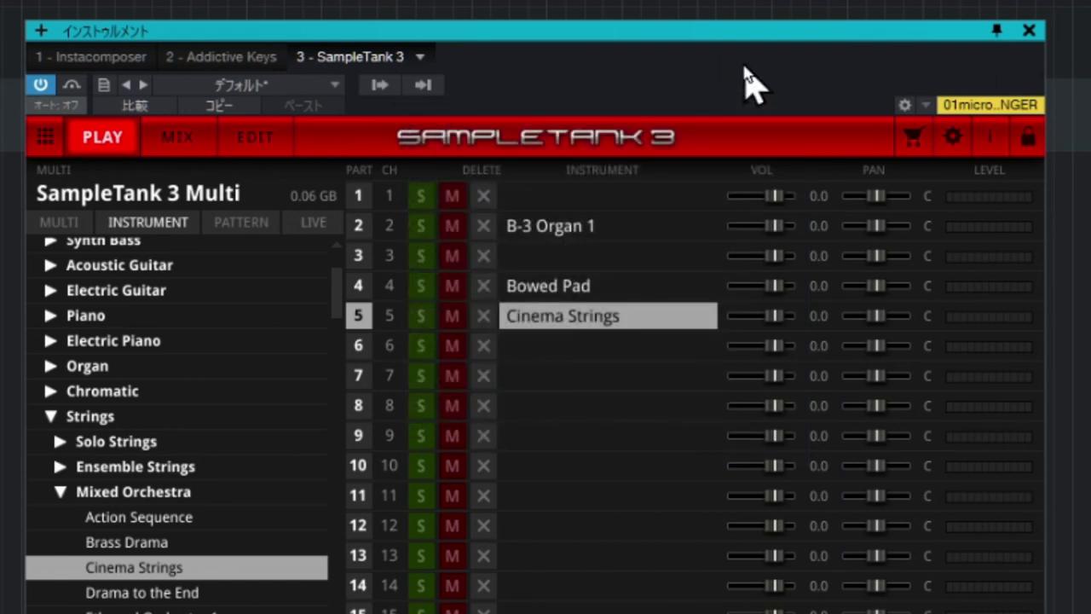
pyautogui.click(1029, 30)
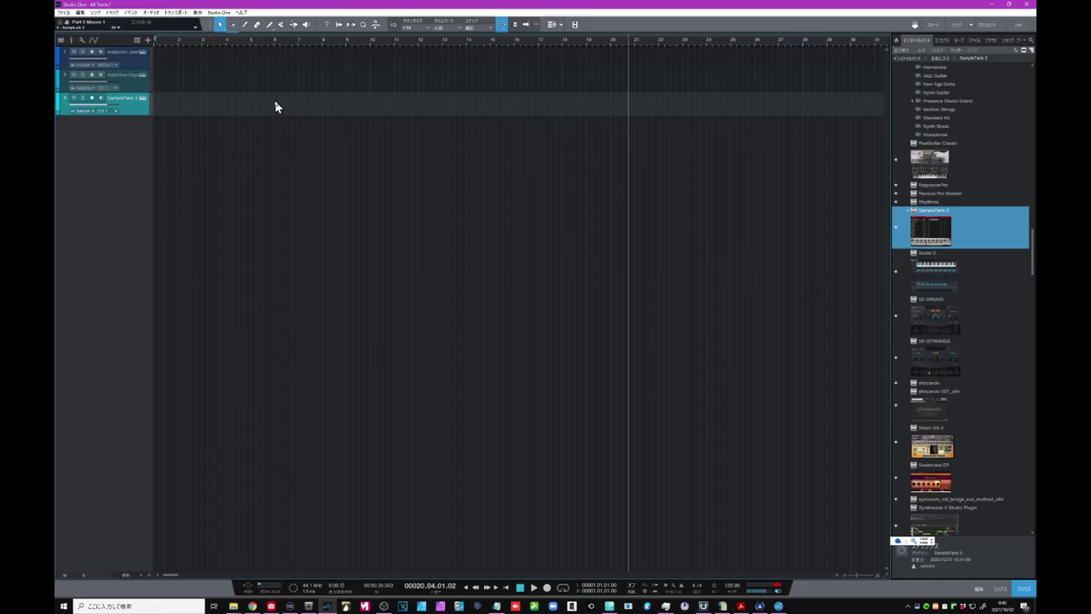
# Add EZbass from the instrument browser as a new track below SampleTank 3.
pyautogui.scroll(-2, 955, 361)
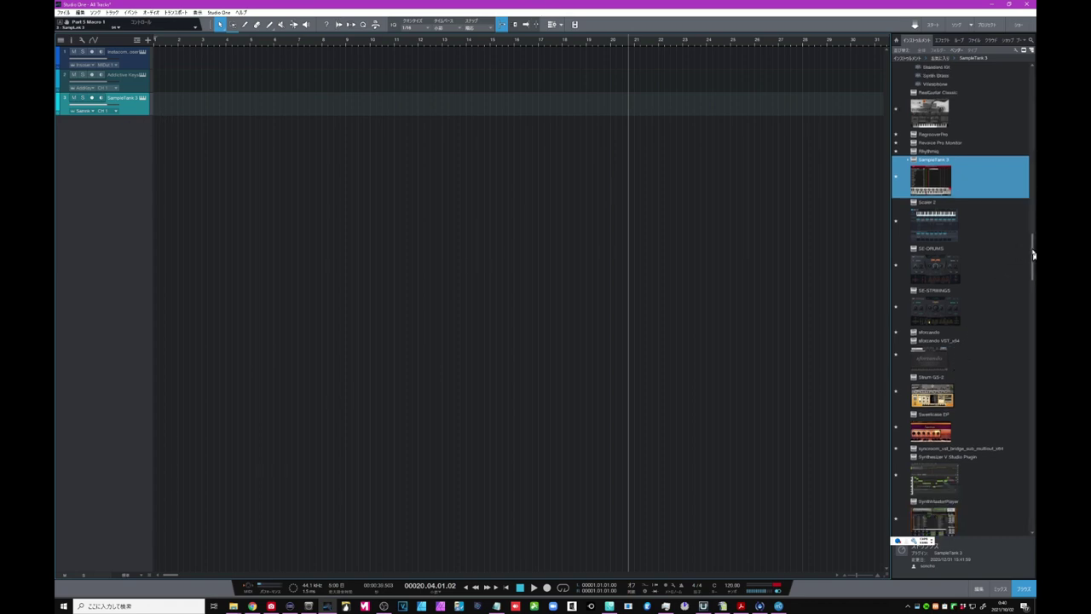
pyautogui.moveTo(1033, 254); pyautogui.dragTo(1033, 124)
pyautogui.moveTo(937, 349); pyautogui.dragTo(98, 162)
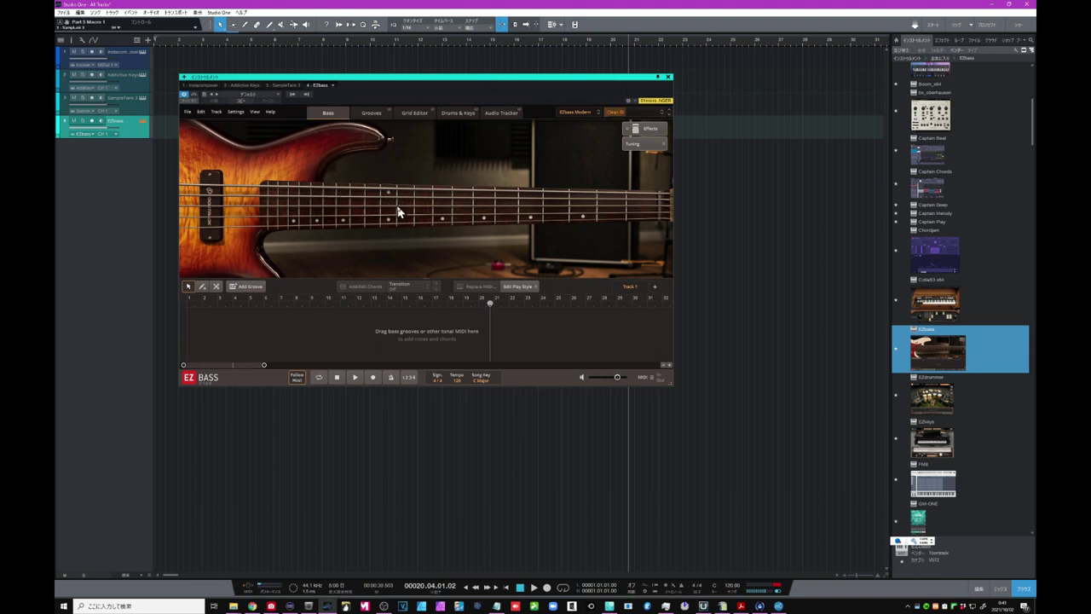
# Assign EZbass CH 3 as the source for the EZbass instrument's MIDI channel 3, and close the instrument window.
pyautogui.click(308, 98)
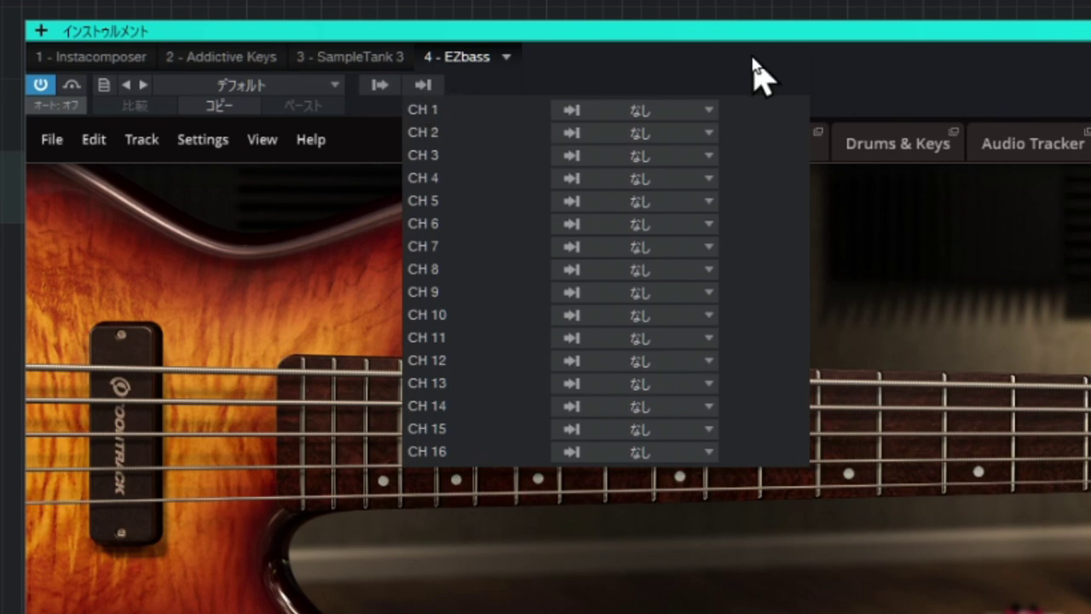
pyautogui.click(631, 155)
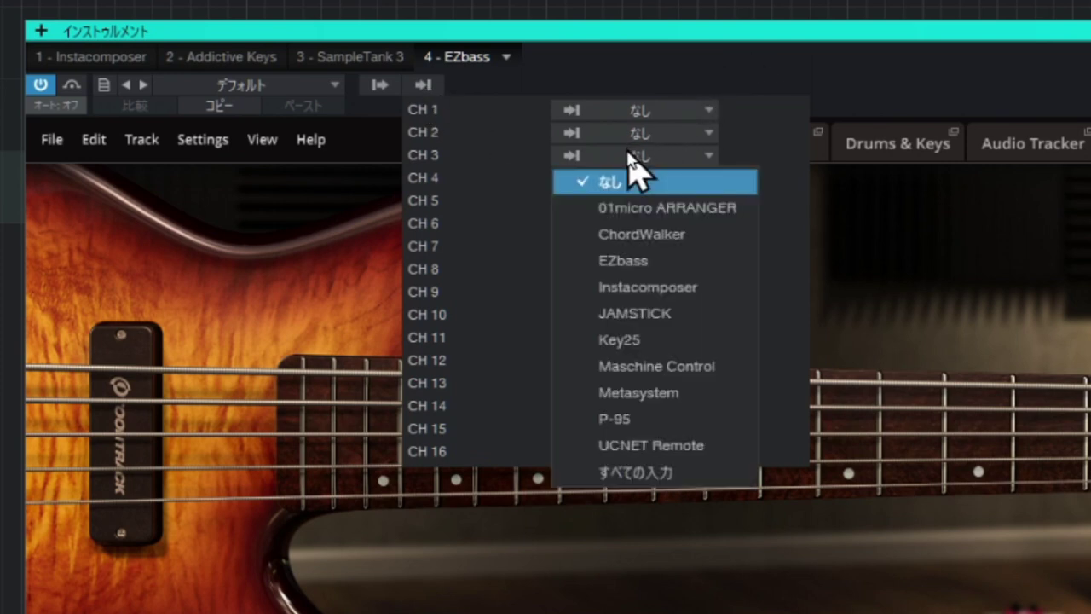
pyautogui.click(623, 260)
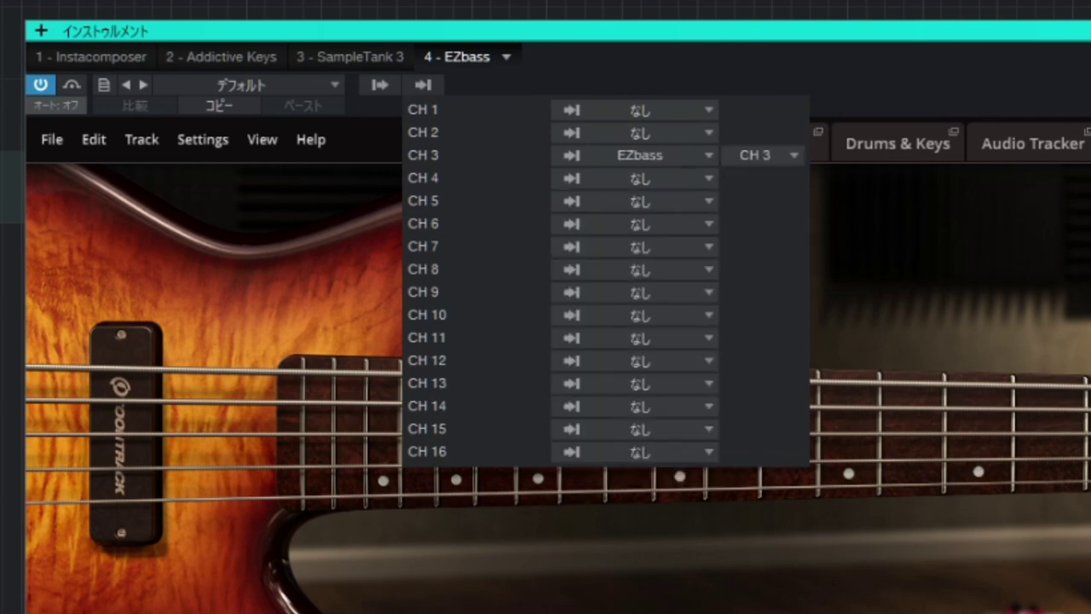
pyautogui.click(435, 246)
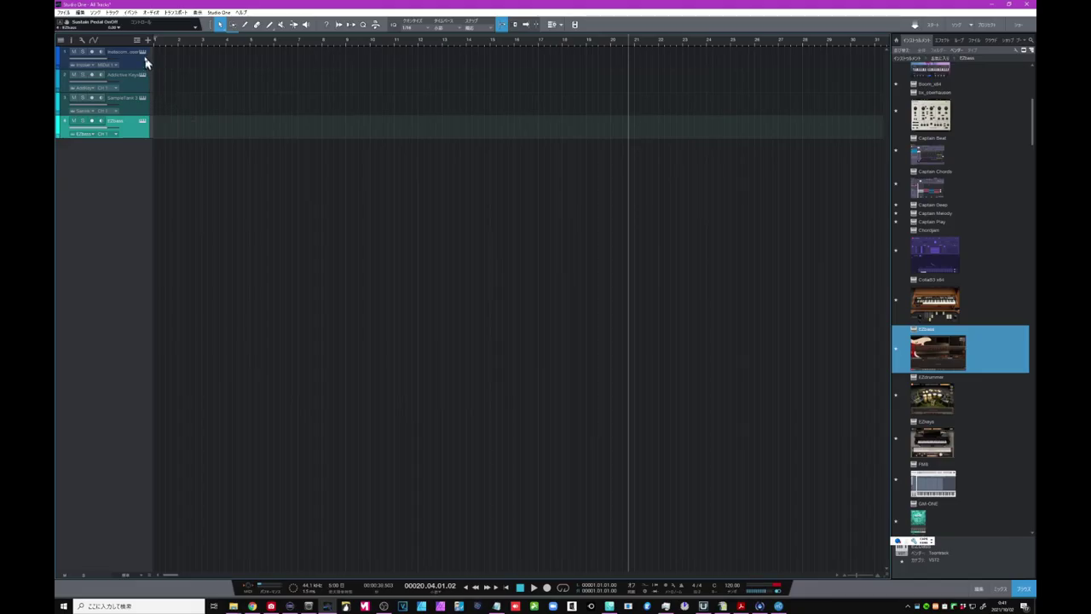
# Open Instacomposer, choose the Major scale and generate new chord progressions in the key of C.
pyautogui.click(142, 52)
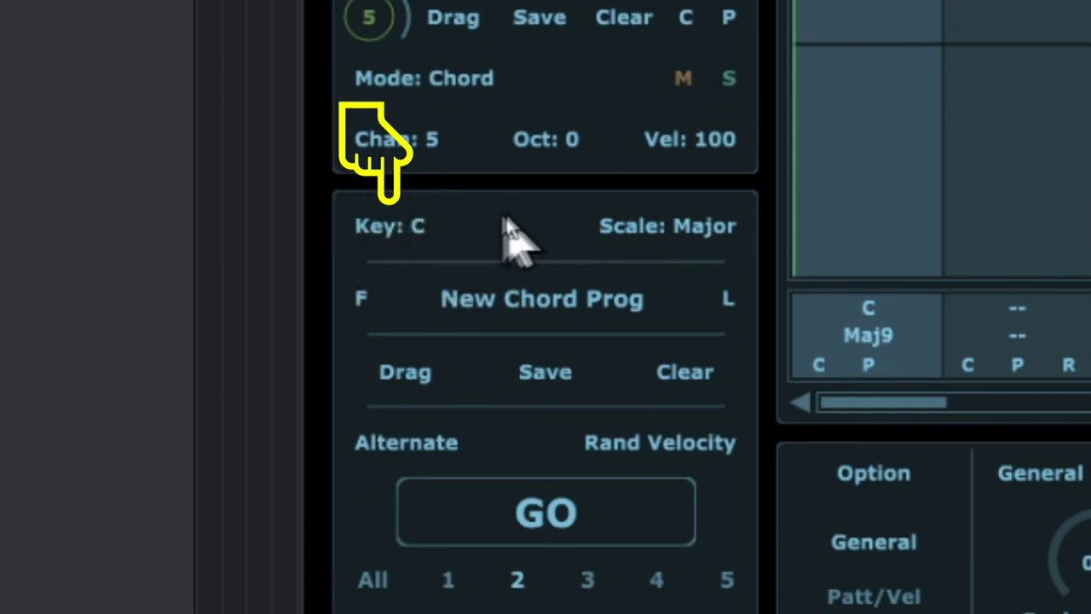
pyautogui.click(705, 236)
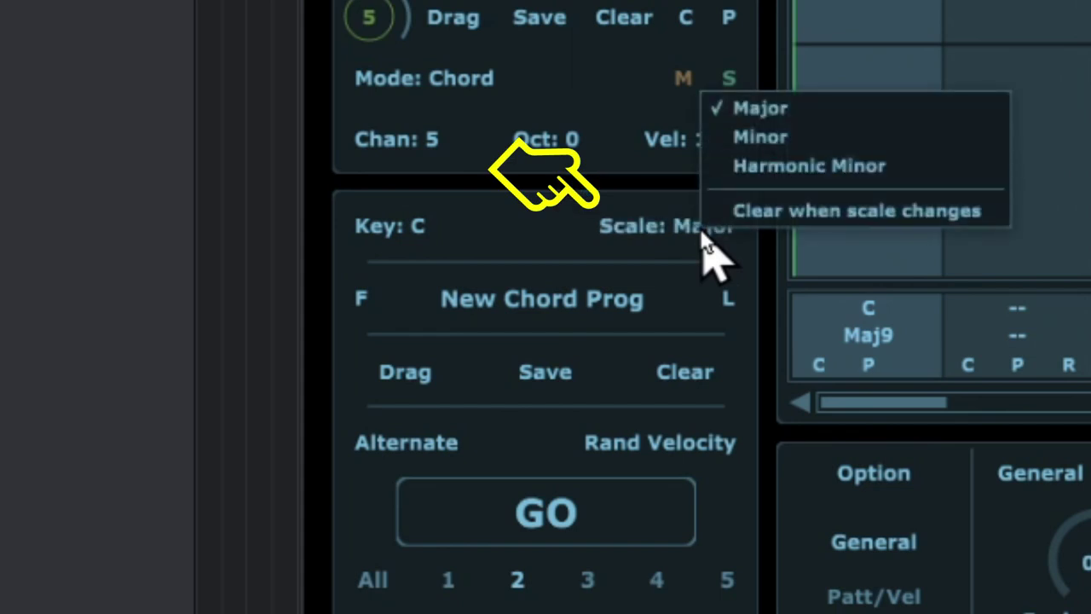
pyautogui.click(777, 110)
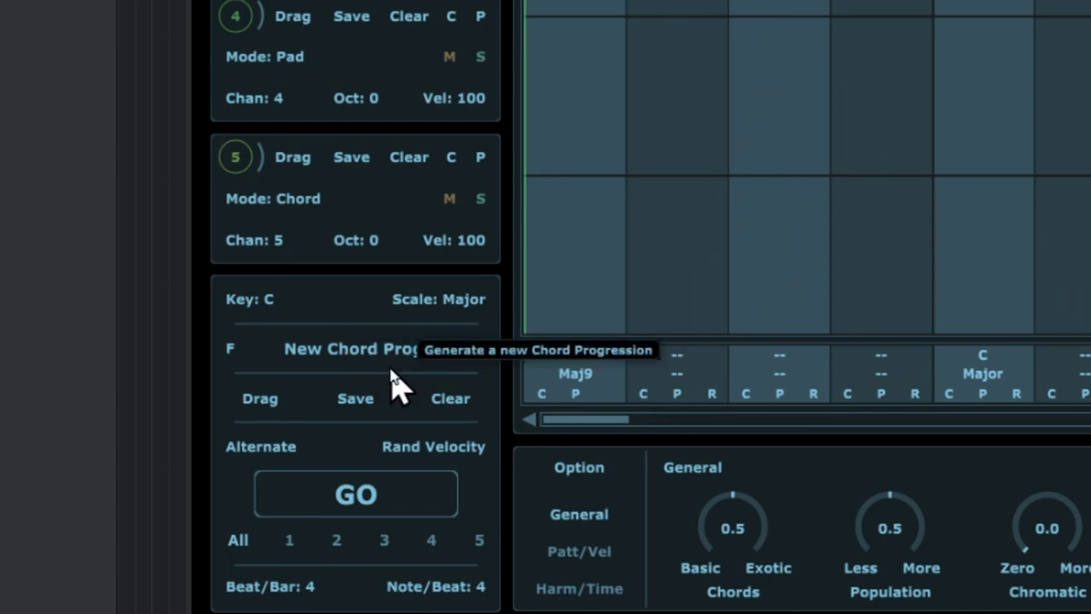
pyautogui.click(359, 373)
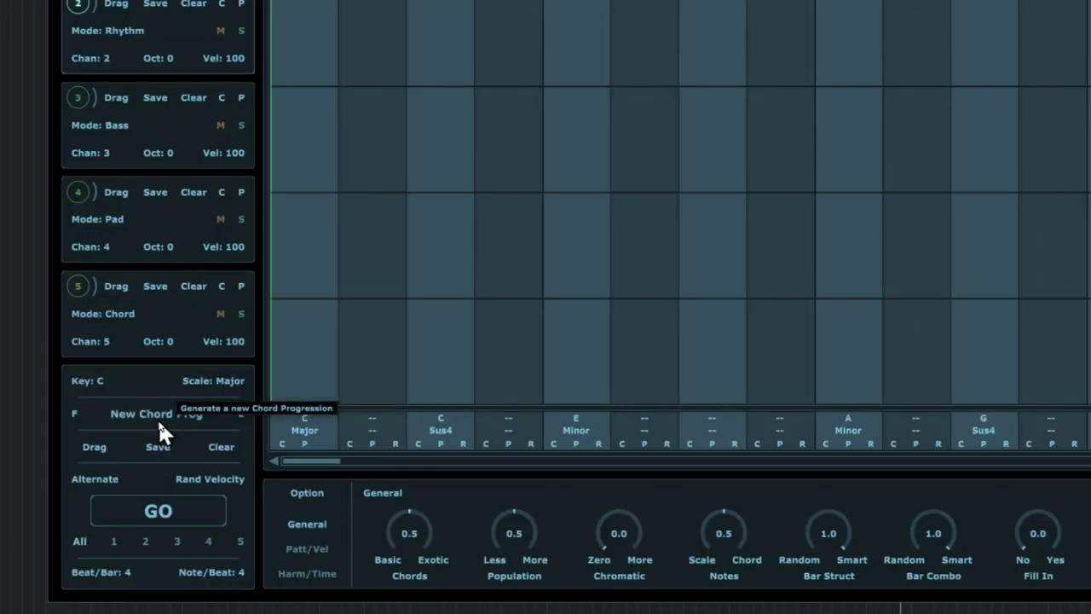
pyautogui.click(142, 421)
pyautogui.click(142, 420)
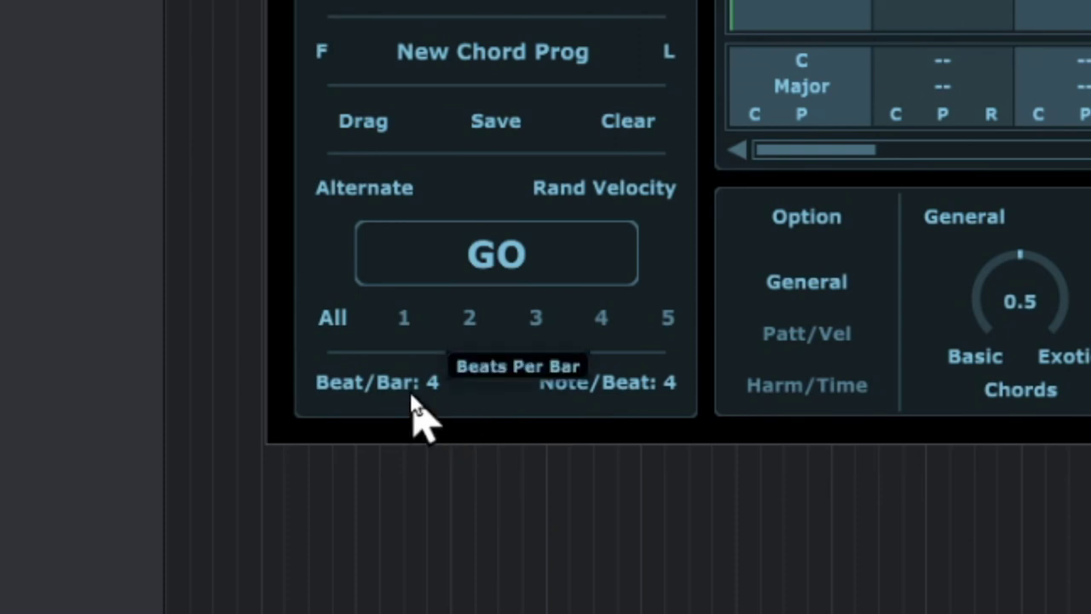
# Set Instacomposer's timing to 4 beats per bar and 2 notes per beat.
pyautogui.click(414, 394)
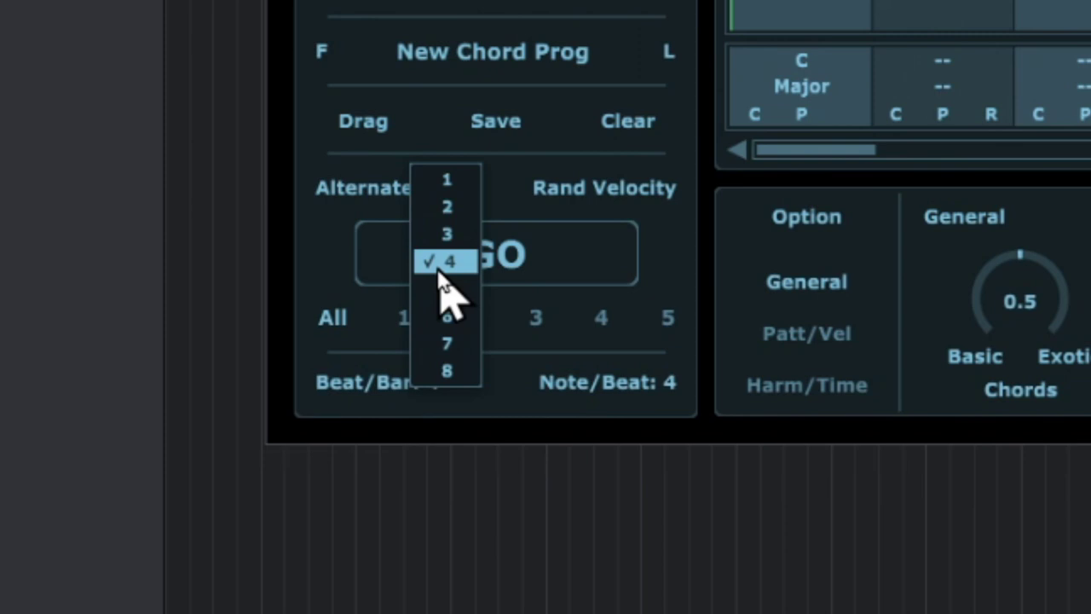
pyautogui.click(440, 270)
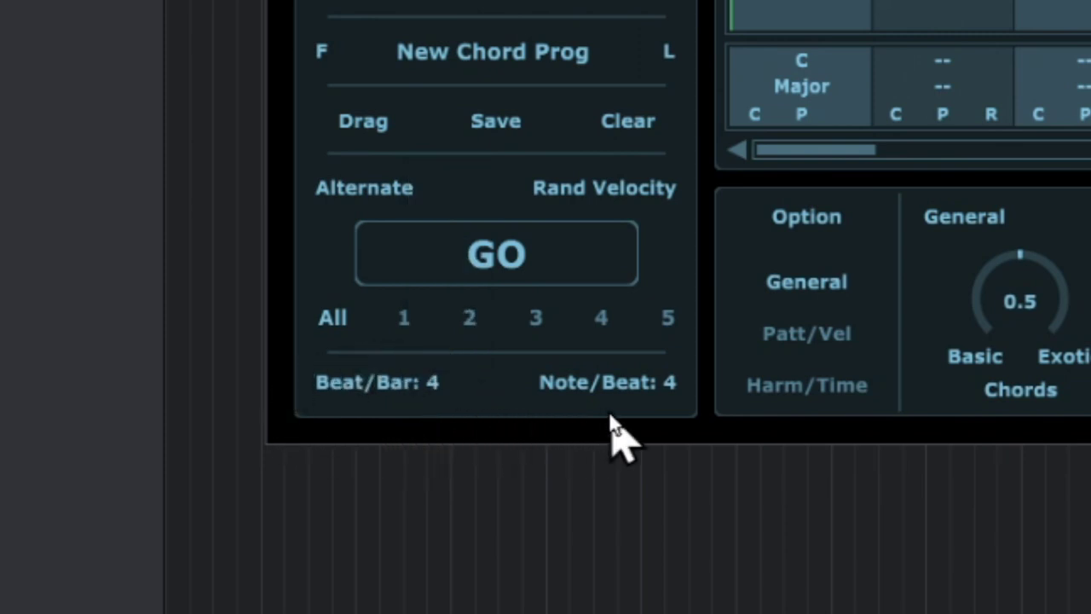
pyautogui.click(670, 383)
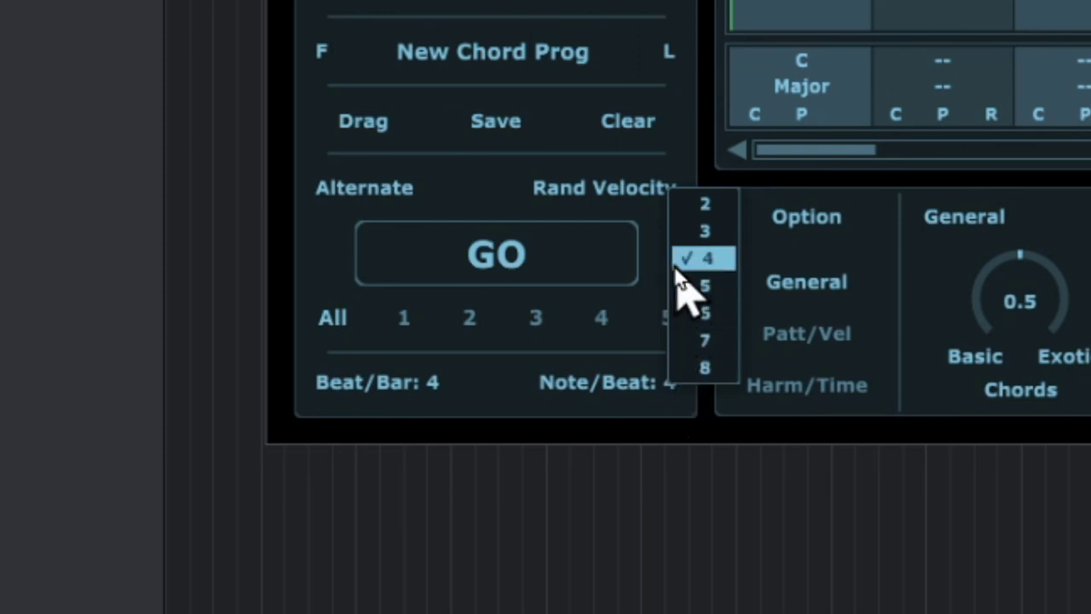
pyautogui.click(693, 224)
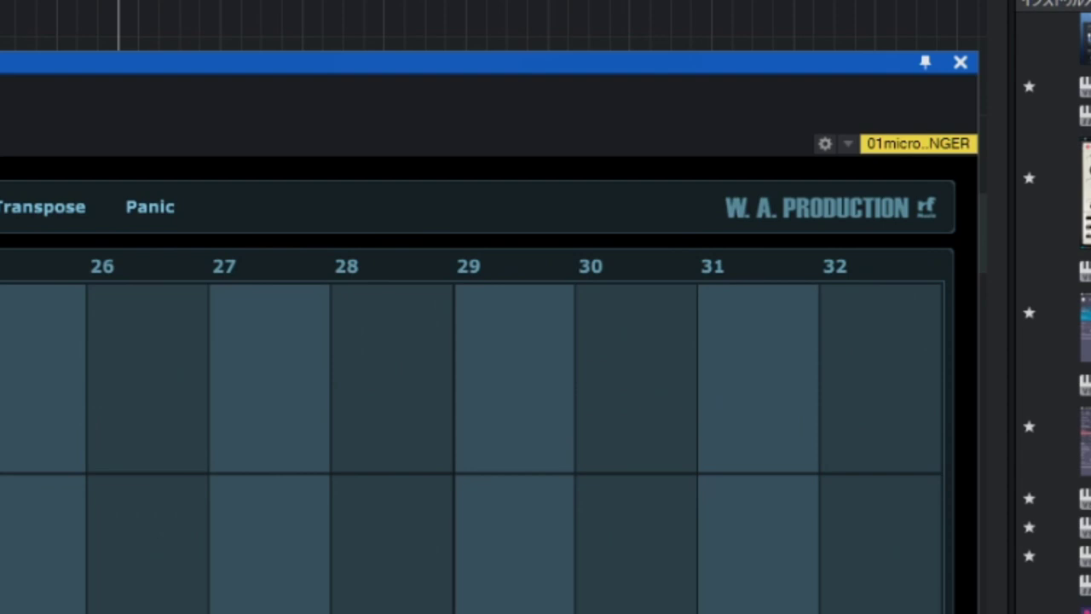
# Zoom the Instacomposer grid out to its full length and generate notes for all five tracks.
pyautogui.hscroll(-11, 471, 448)
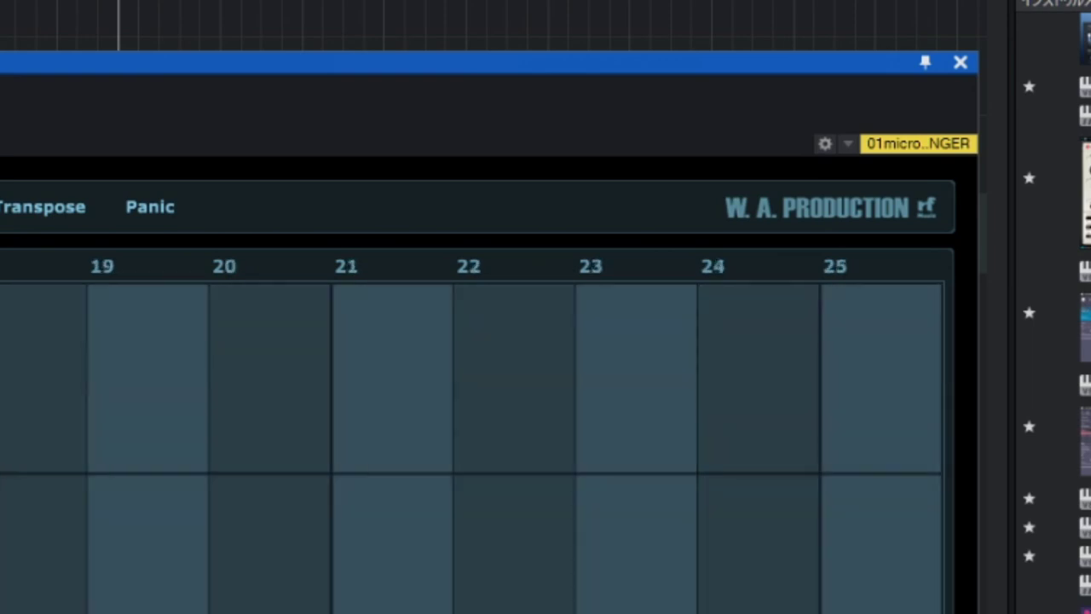
pyautogui.hscroll(-5, 472, 447)
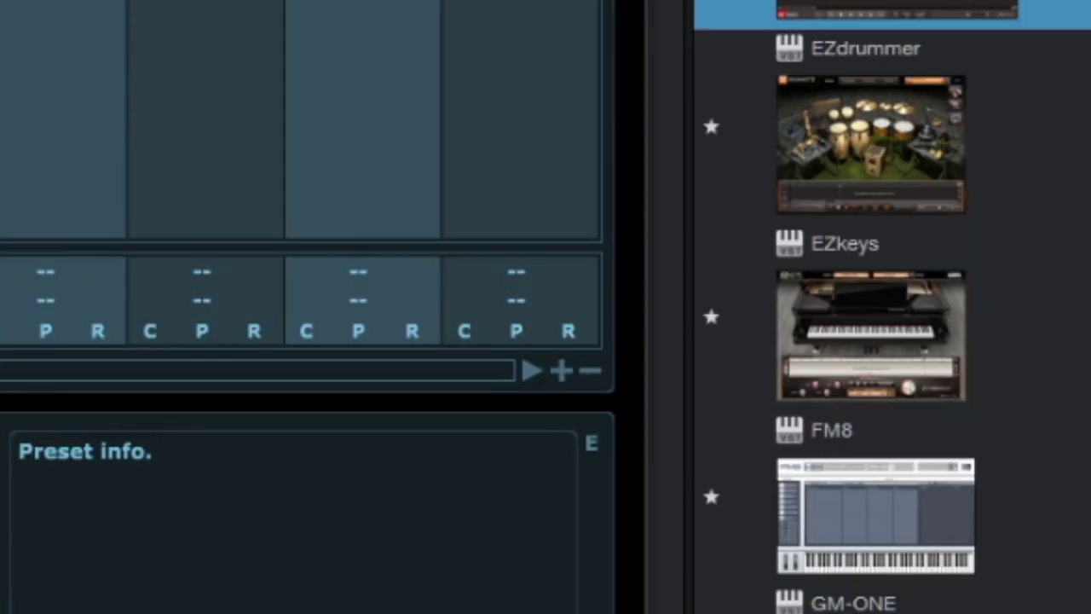
pyautogui.click(599, 373)
pyautogui.click(599, 373)
pyautogui.click(599, 374)
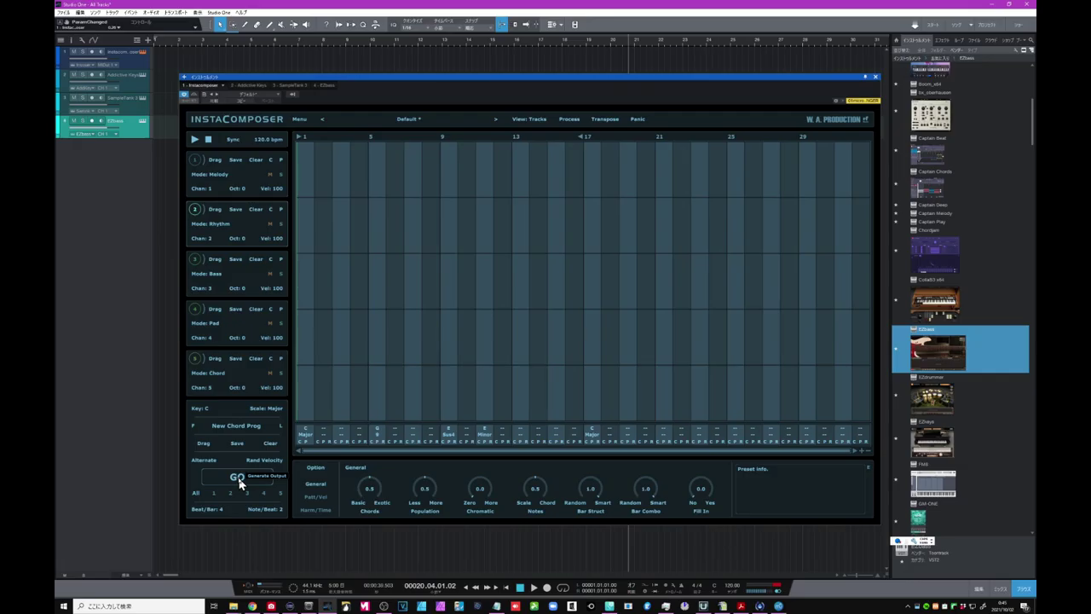
pyautogui.click(442, 362)
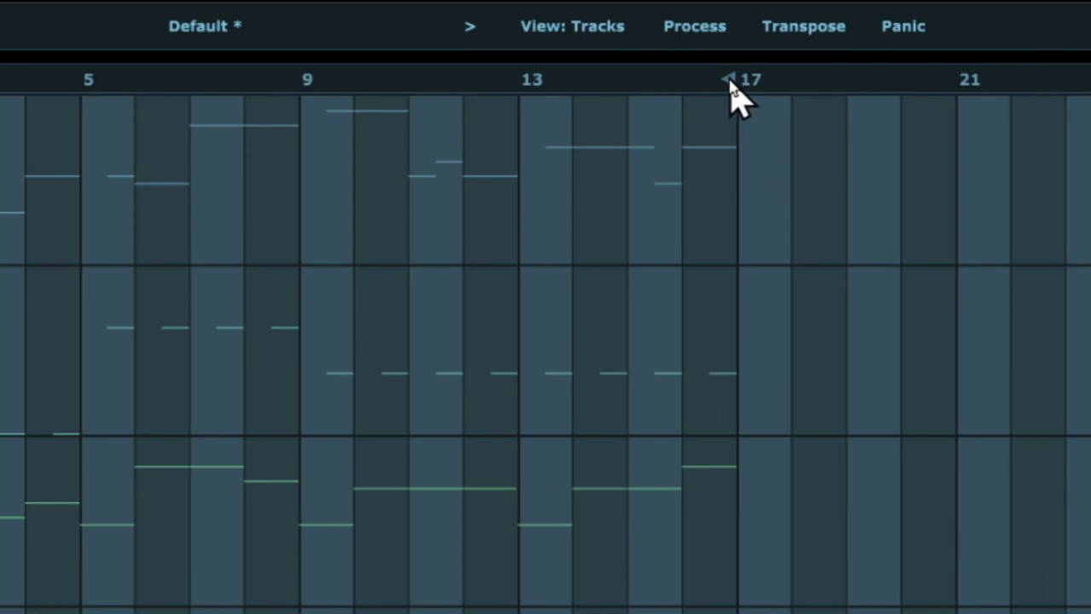
# Extend the end marker from 17 to the end of the grid and play the generated parts.
pyautogui.moveTo(735, 82)
pyautogui.mouseDown()
pyautogui.moveTo(809, 93)
pyautogui.moveTo(1090, 83)
pyautogui.mouseUp()
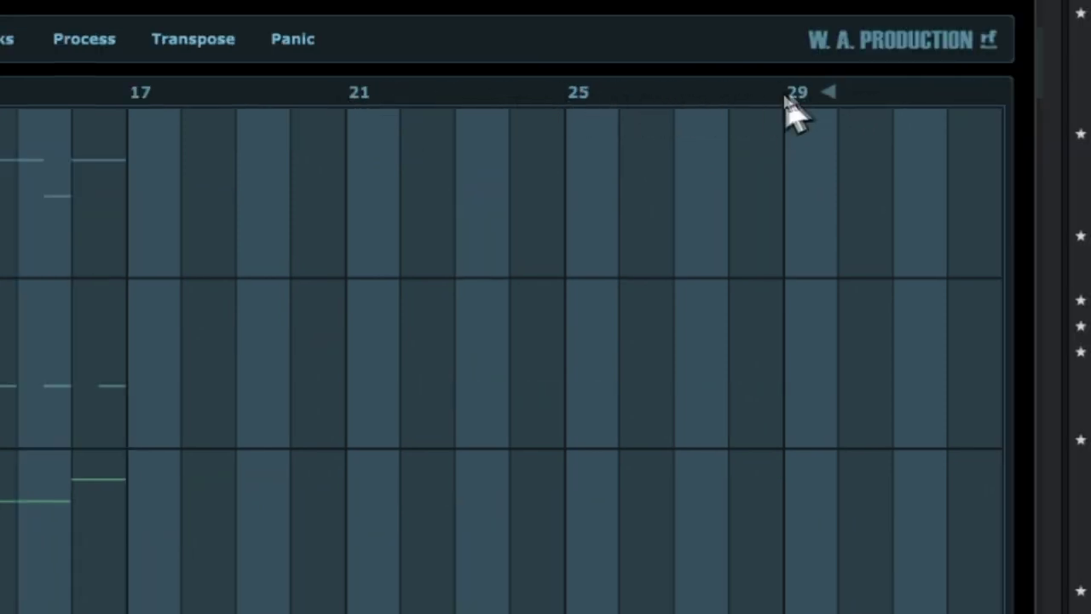
pyautogui.moveTo(786, 98); pyautogui.dragTo(986, 100)
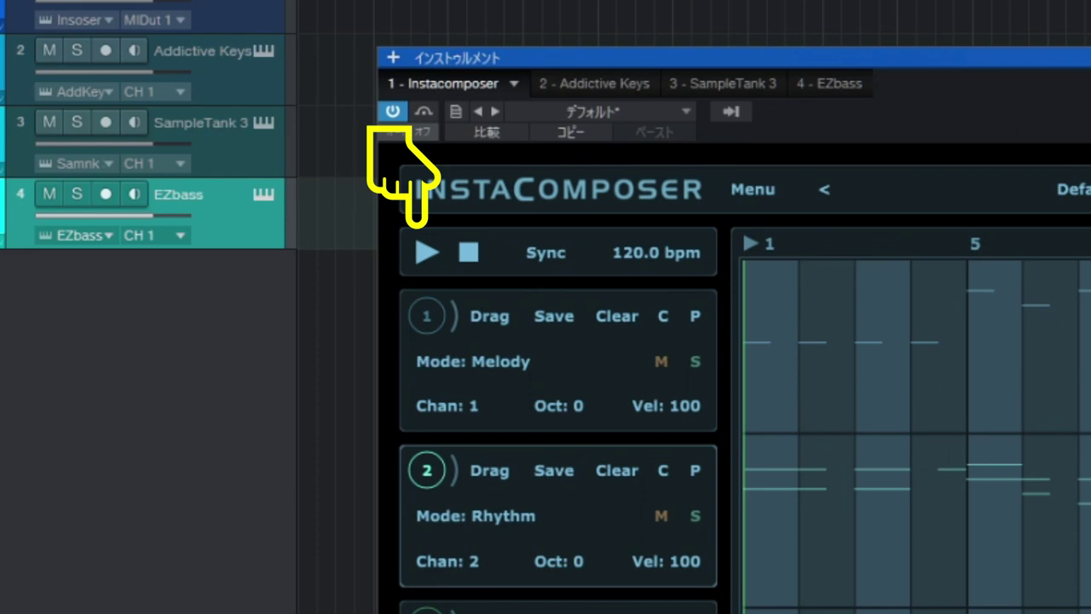
pyautogui.click(426, 251)
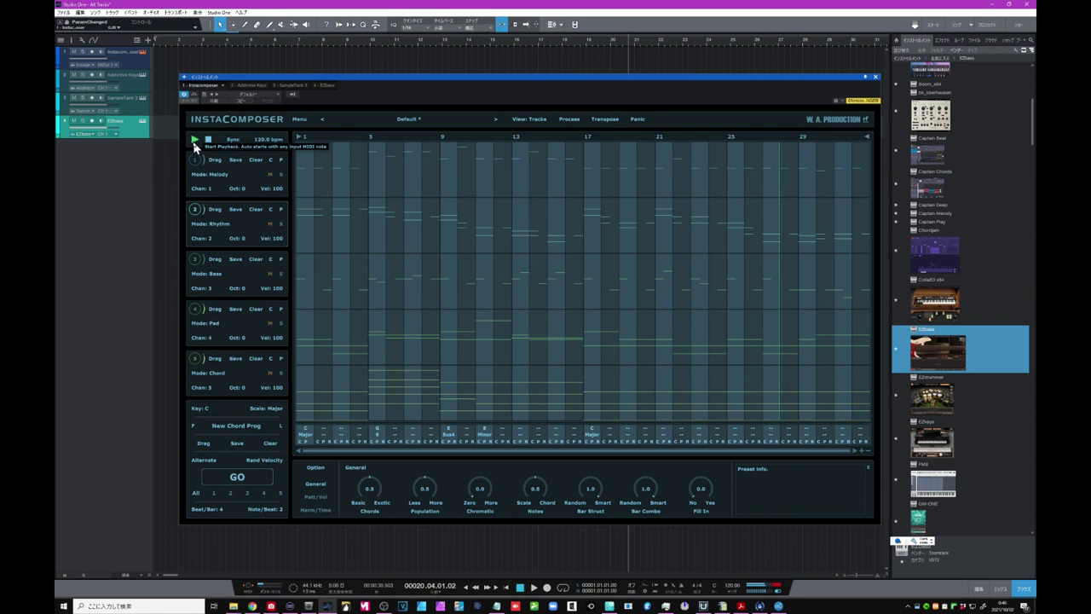
# Generate a new set of parts, stop the song transport and play the result in Instacomposer.
pyautogui.click(237, 477)
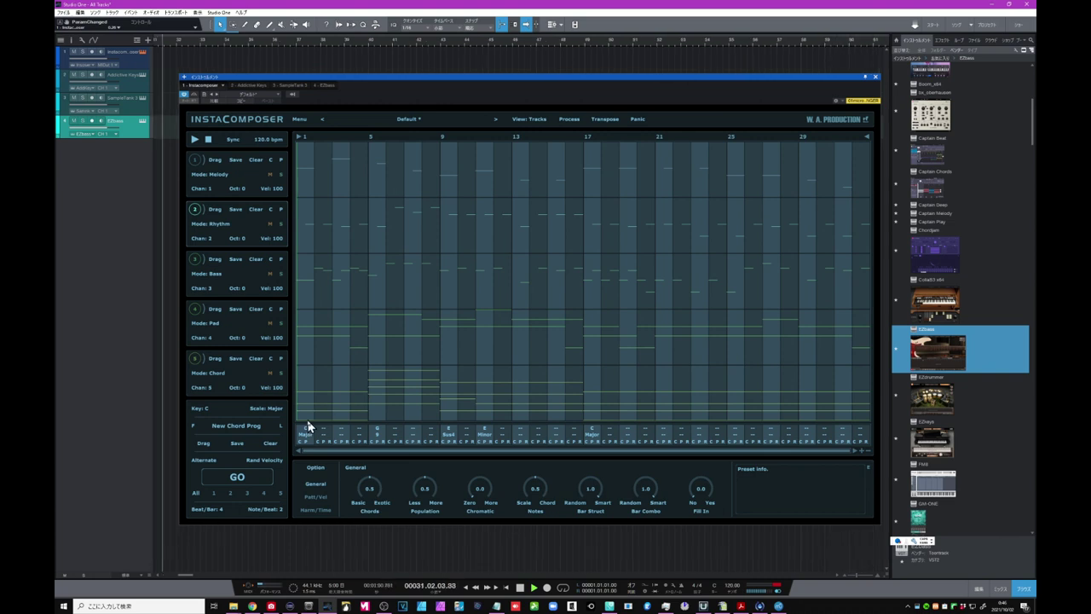
pyautogui.press('space')
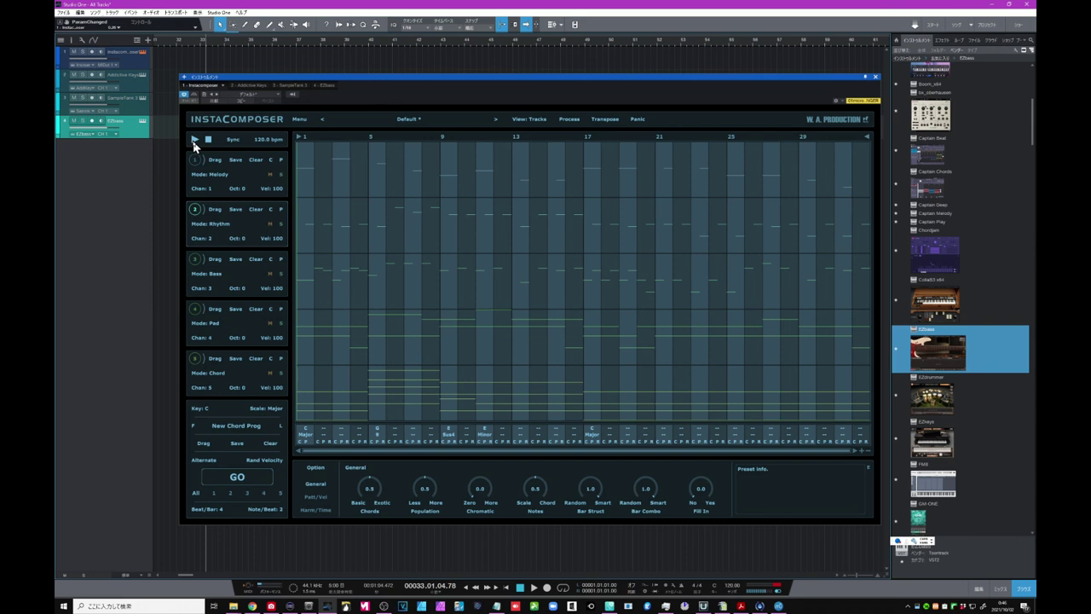
pyautogui.click(195, 141)
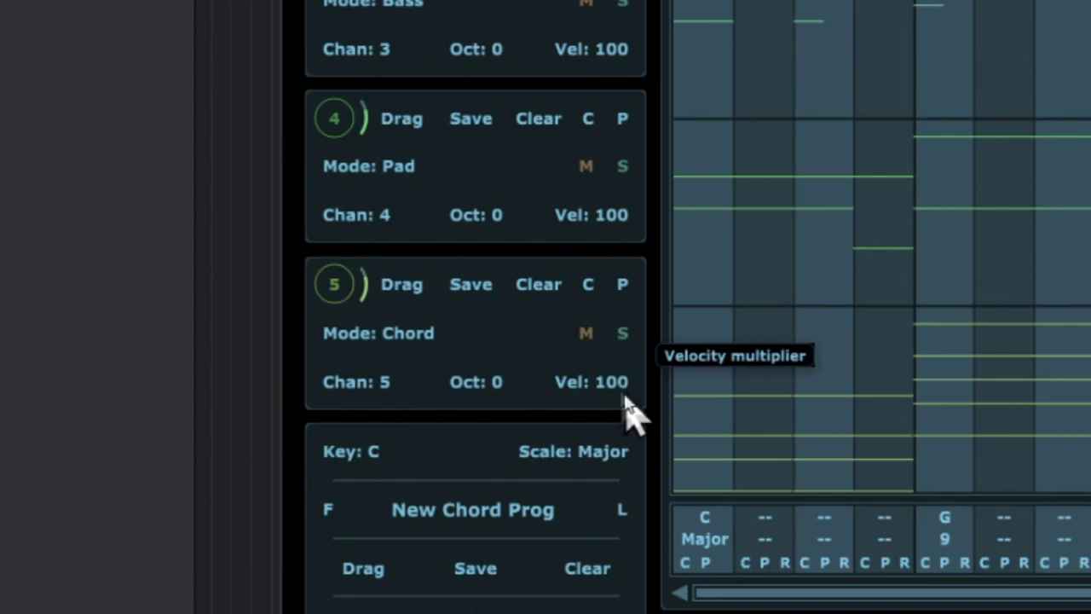
# Set the Chord track's velocity multiplier to 76, regenerate all the parts and stop the playback.
pyautogui.moveTo(612, 388); pyautogui.dragTo(608, 479)
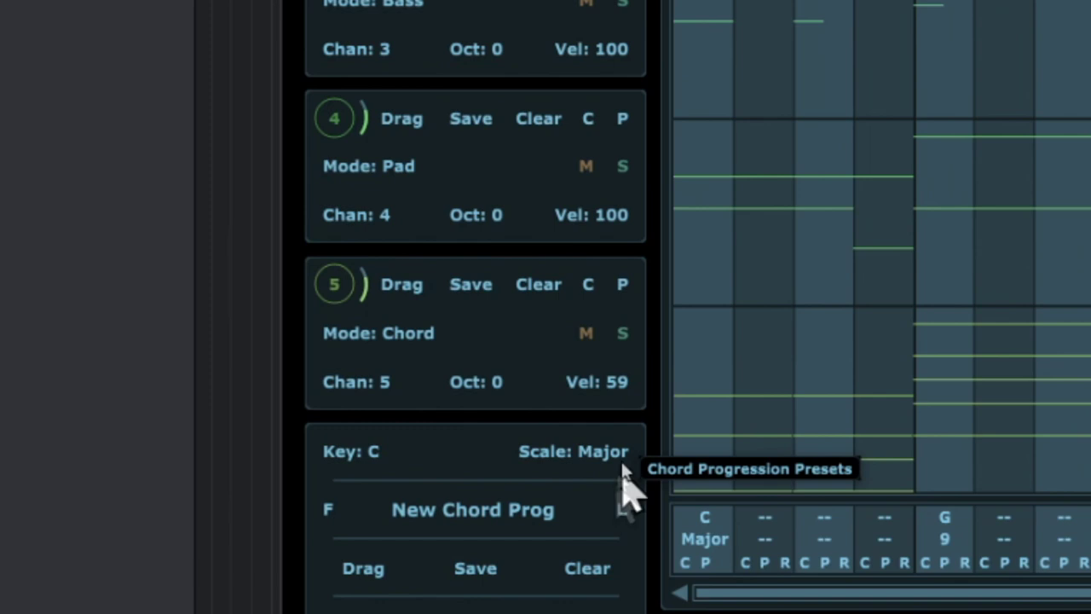
pyautogui.moveTo(625, 390); pyautogui.dragTo(624, 358)
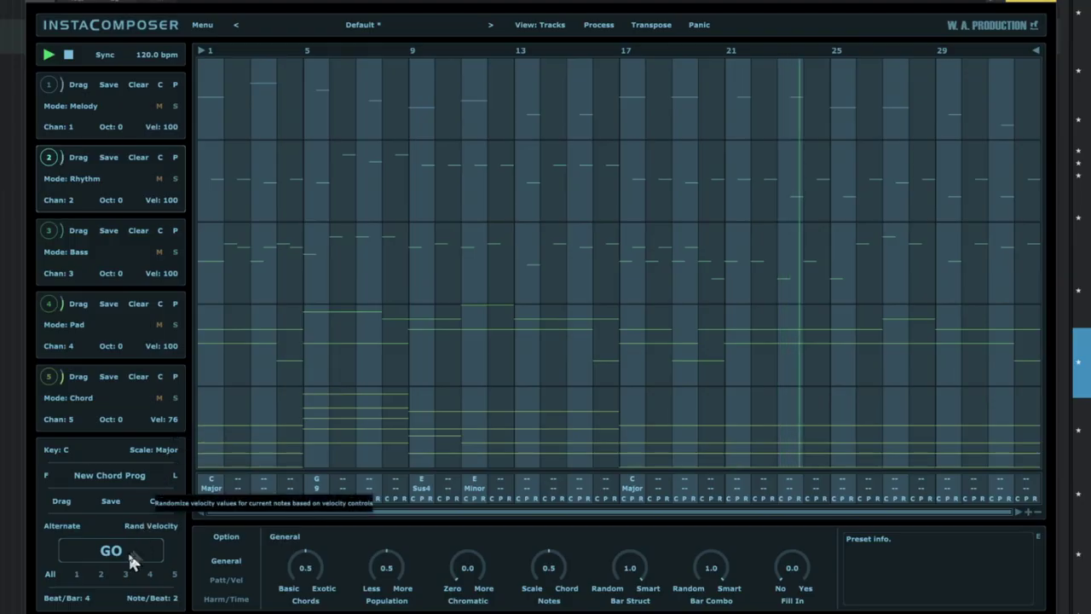
pyautogui.click(116, 551)
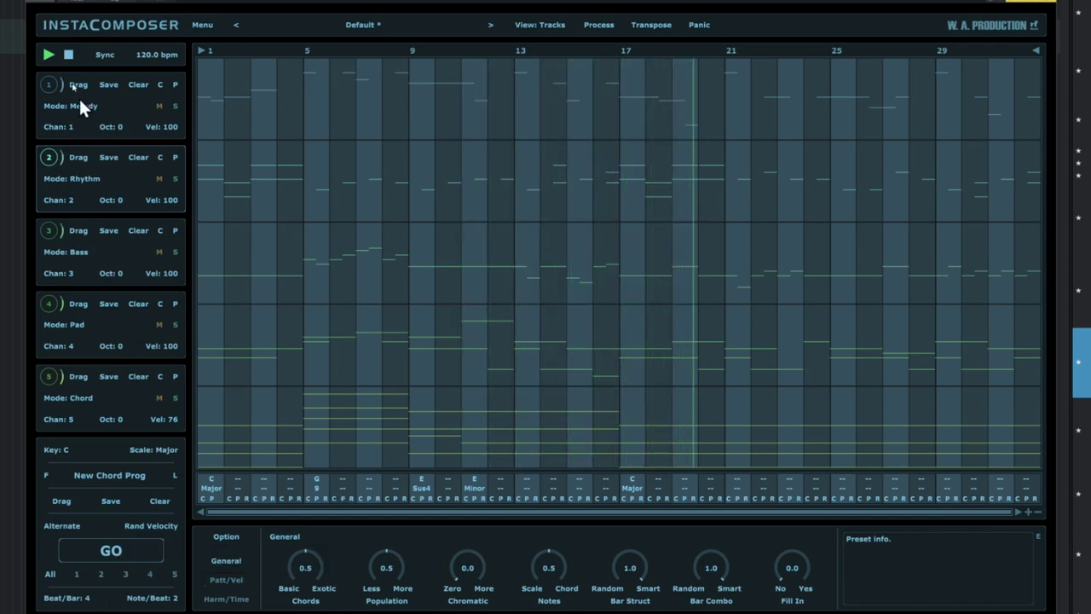
pyautogui.click(71, 54)
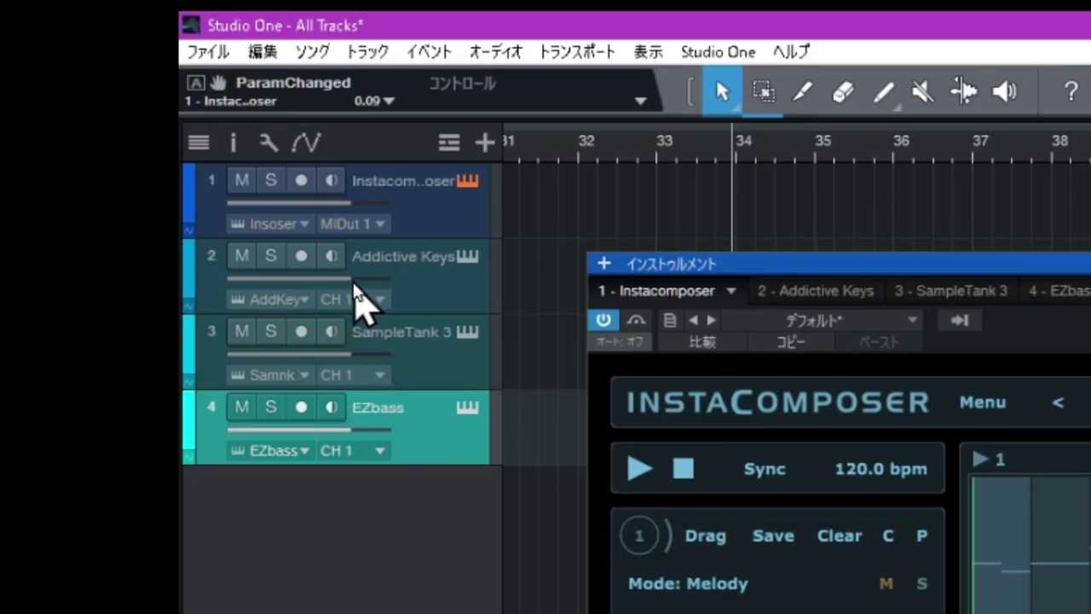
# Raise the volume of the Addictive Keys track and play the composition in Instacomposer.
pyautogui.moveTo(356, 294)
pyautogui.moveTo(353, 278); pyautogui.dragTo(378, 279)
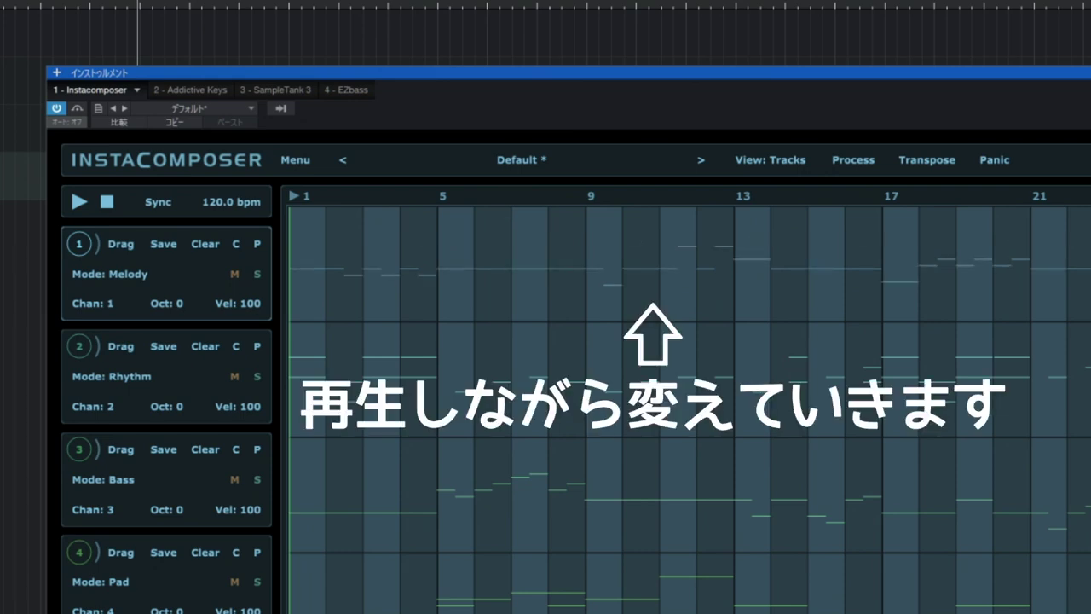
pyautogui.click(79, 202)
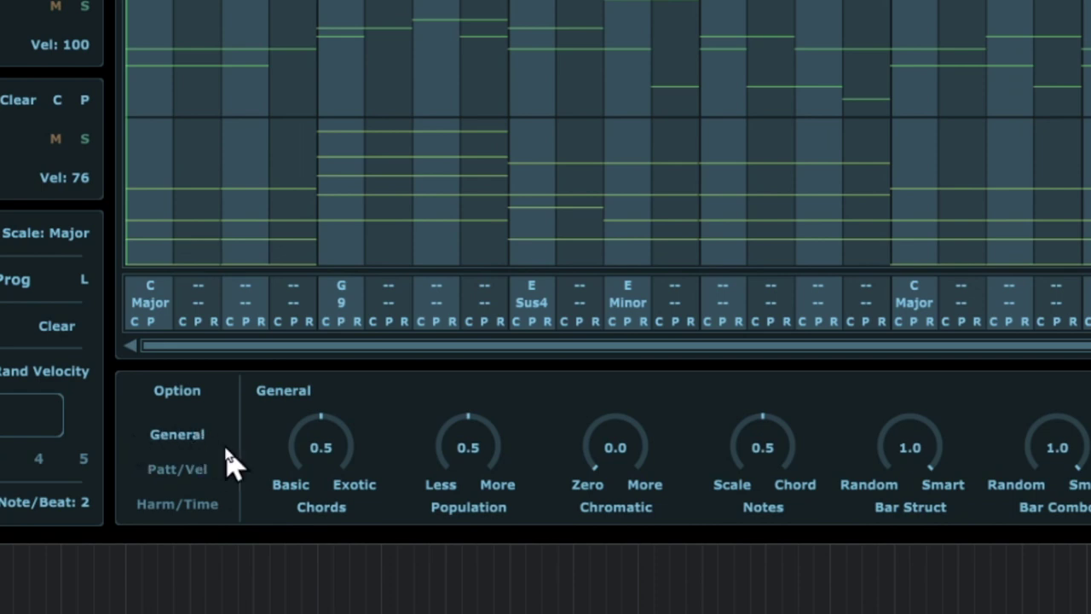
# Examine the Patt/Vel and Harm/Time generation options and return to the General options.
pyautogui.click(178, 471)
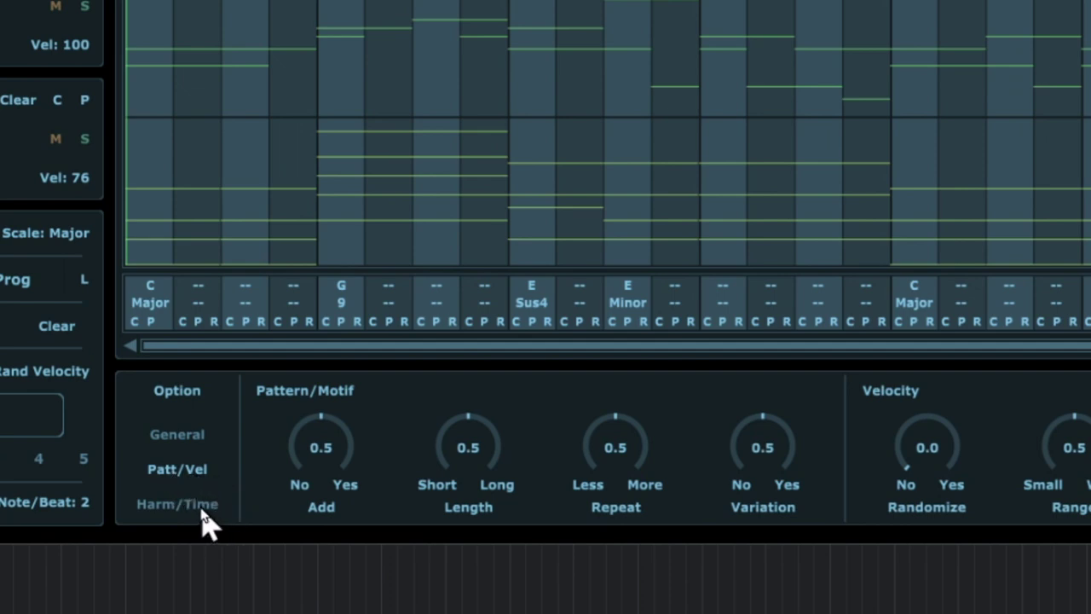
pyautogui.click(205, 511)
pyautogui.click(186, 458)
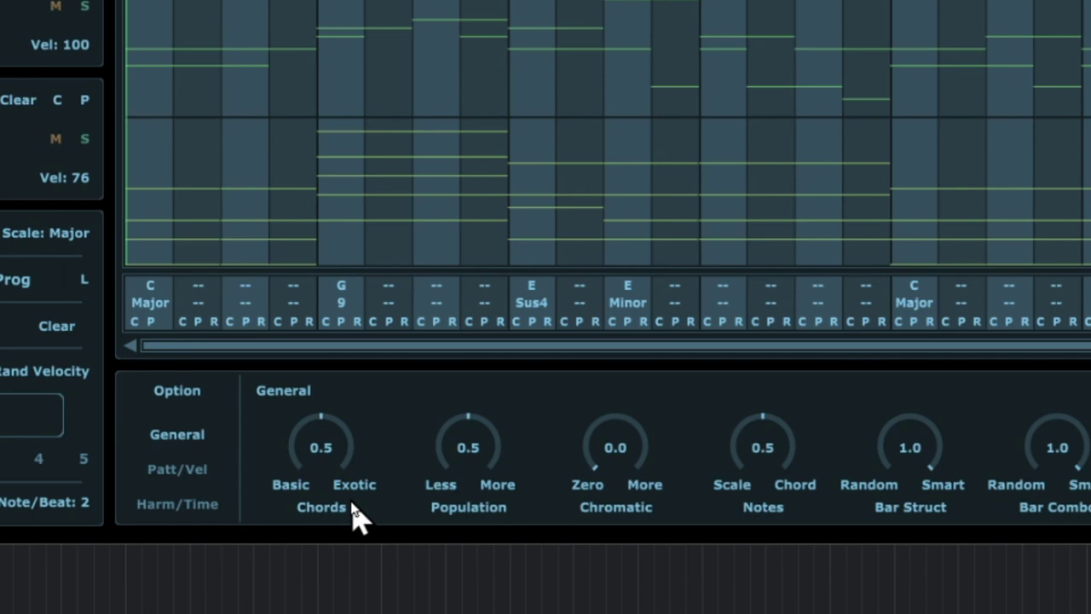
# Set the General Chords option to 0.9 toward Exotic and change the view from Tracks to the piano roll.
pyautogui.moveTo(321, 452); pyautogui.dragTo(321, 426)
pyautogui.moveTo(322, 466); pyautogui.dragTo(325, 437)
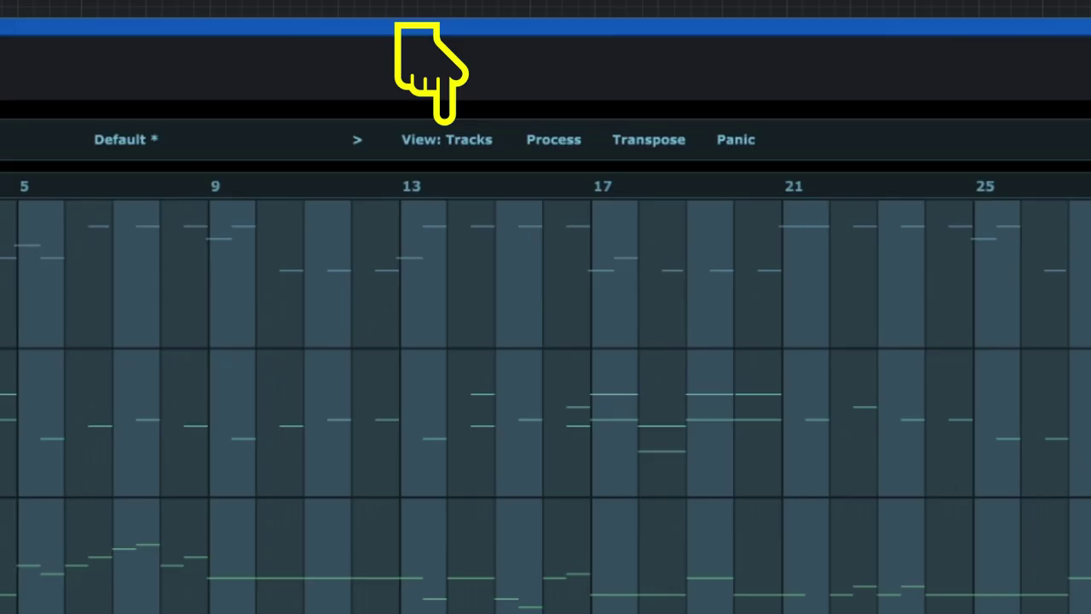
pyautogui.click(452, 143)
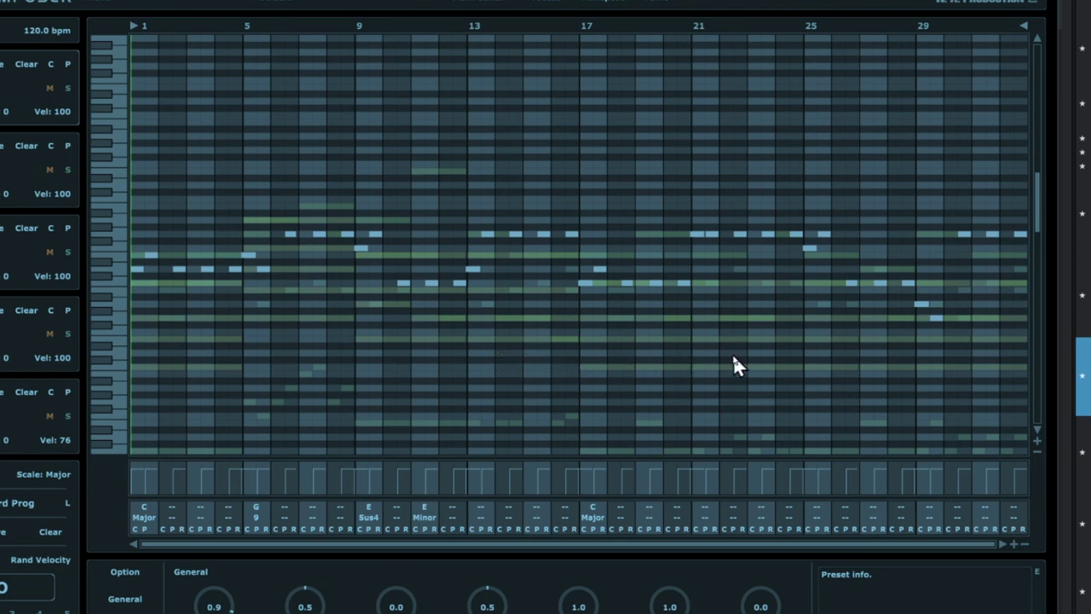
# Set the General Population option to 0.0 toward Less and regenerate the melody a couple of times.
pyautogui.click(1036, 440)
pyautogui.click(1036, 440)
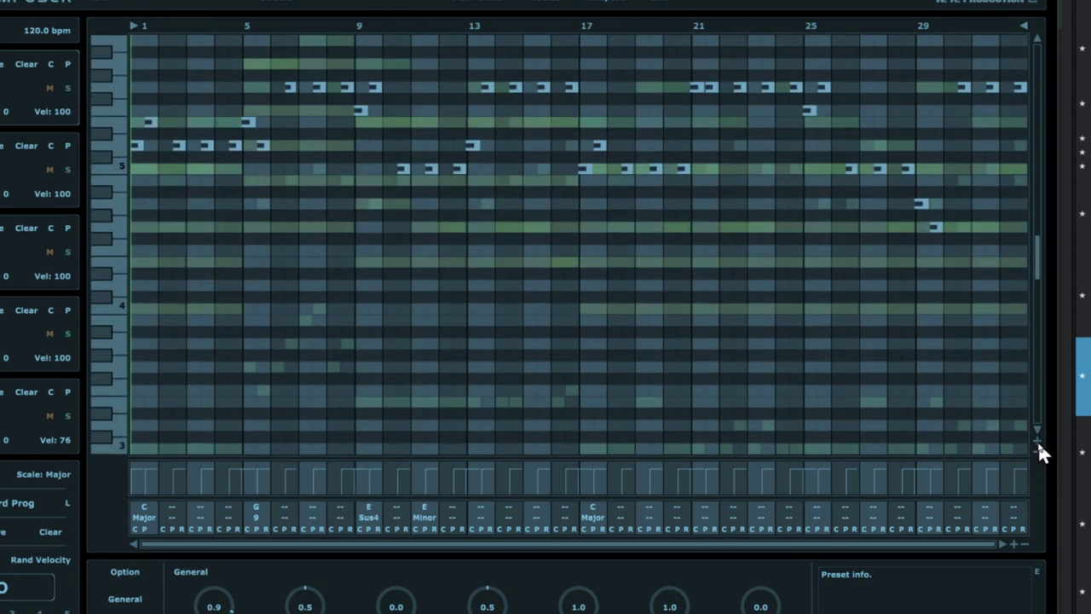
pyautogui.click(1037, 440)
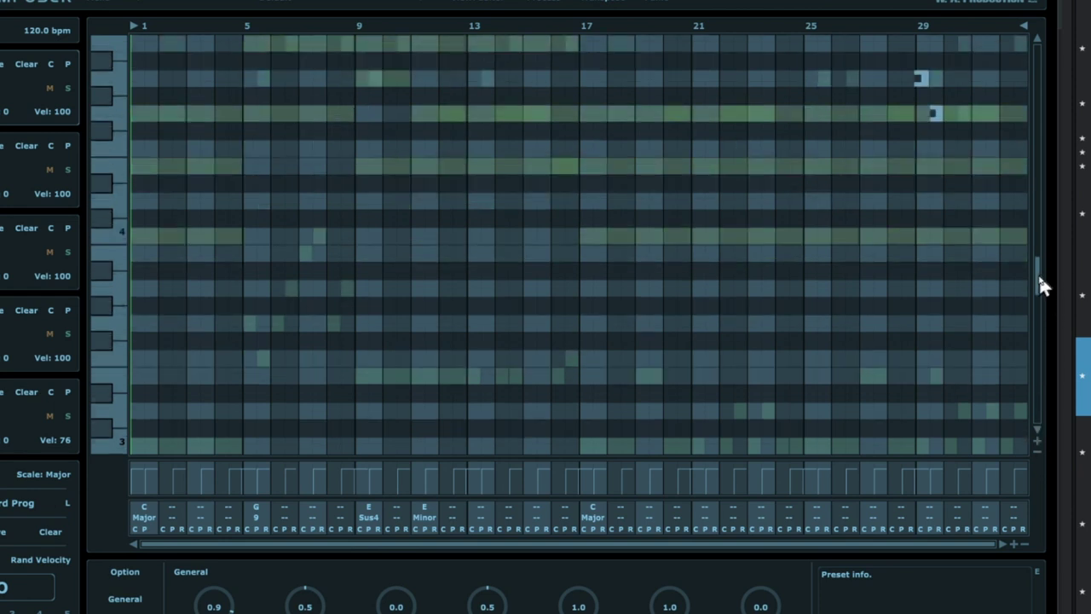
pyautogui.moveTo(1040, 255); pyautogui.dragTo(1041, 234)
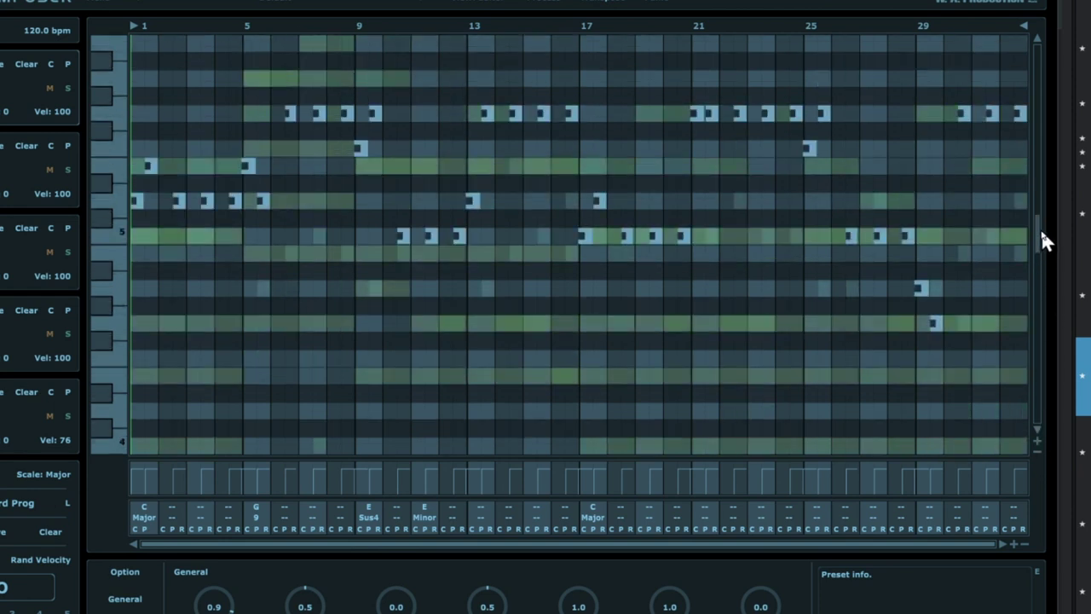
pyautogui.moveTo(1040, 225)
pyautogui.mouseDown()
pyautogui.moveTo(1041, 181)
pyautogui.moveTo(1041, 206)
pyautogui.mouseUp()
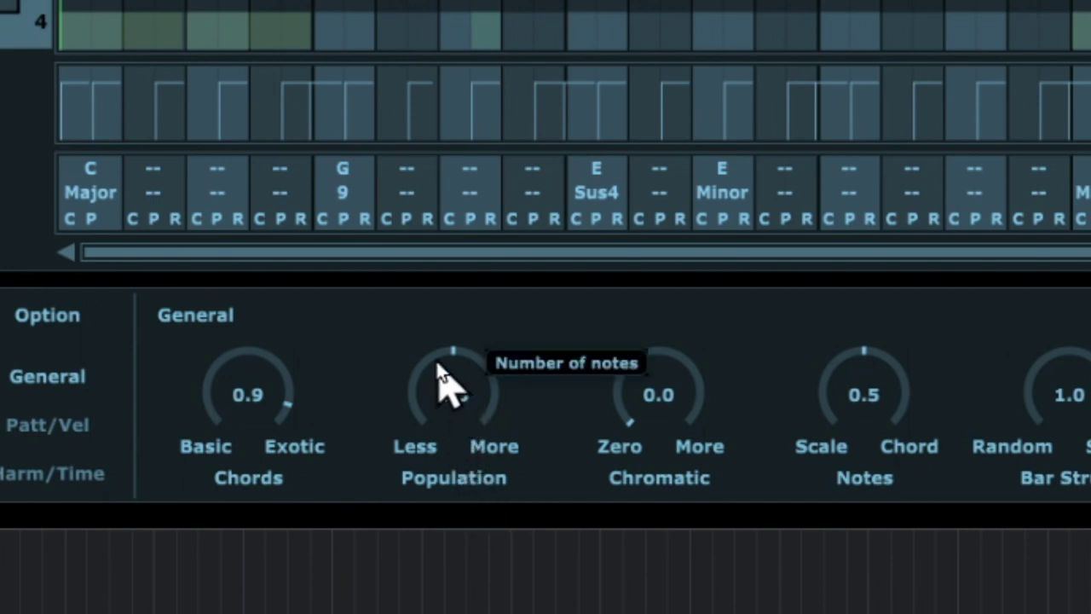
pyautogui.moveTo(436, 373); pyautogui.dragTo(354, 554)
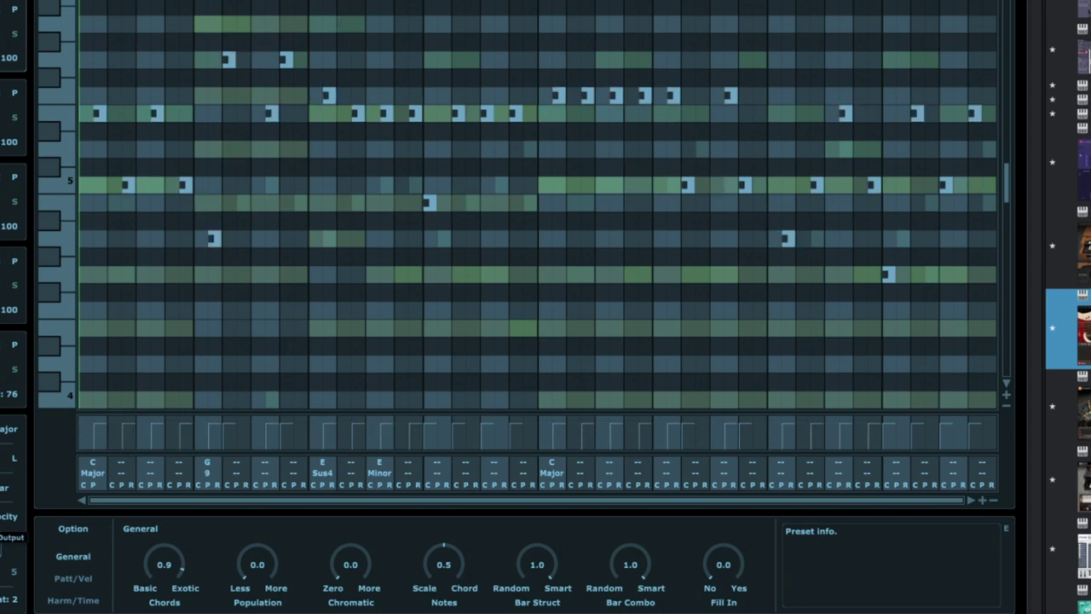
pyautogui.click(1, 527)
pyautogui.click(1, 527)
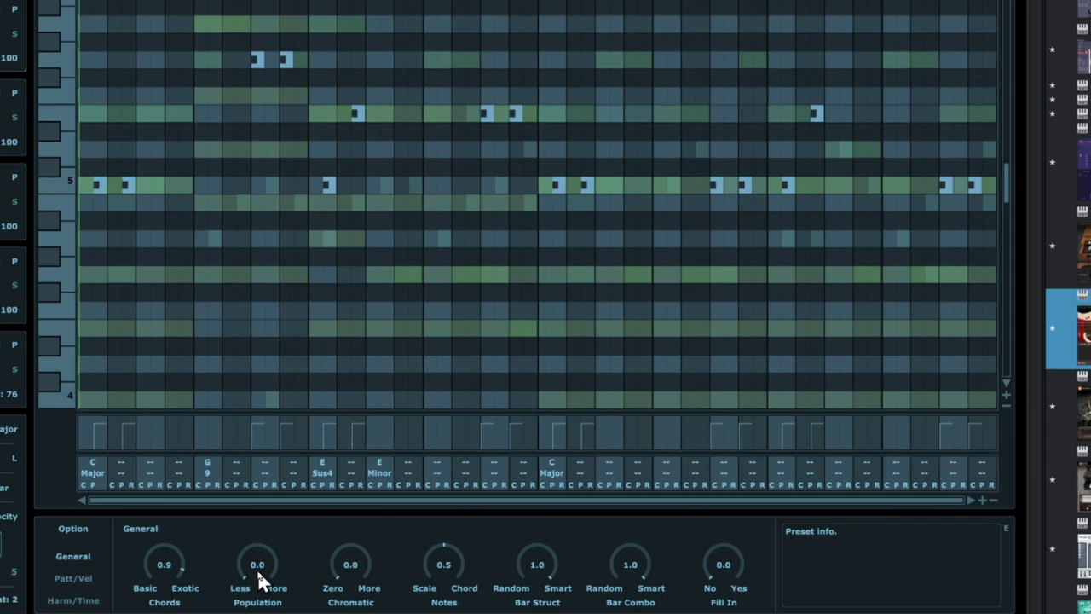
# Raise the Population option to 1.0 toward More and regenerate the melody several times.
pyautogui.moveTo(258, 573); pyautogui.dragTo(270, 475)
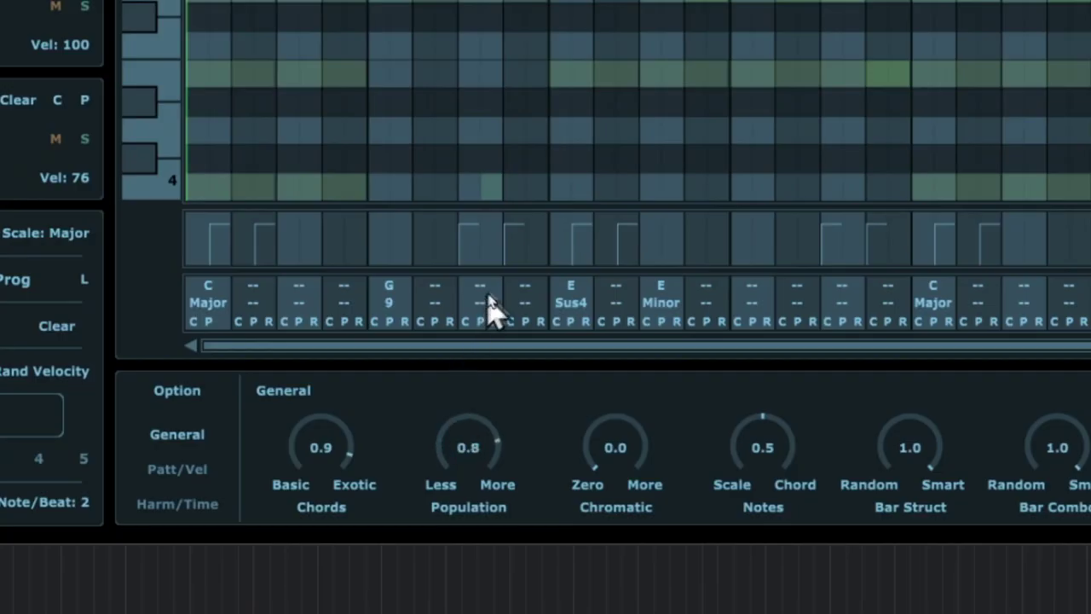
pyautogui.moveTo(493, 309); pyautogui.dragTo(517, 255)
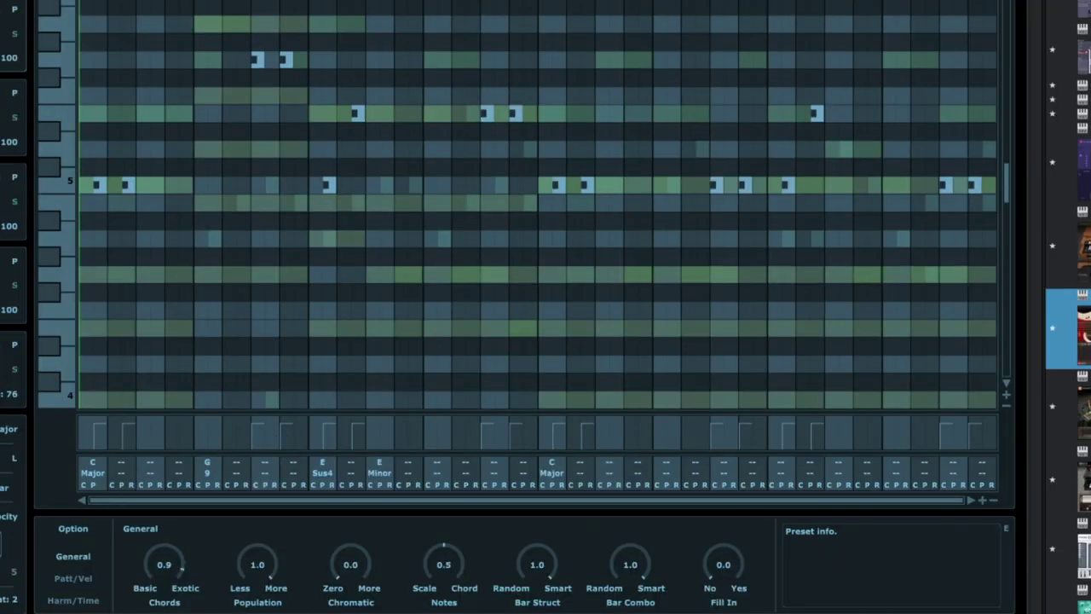
pyautogui.click(0, 543)
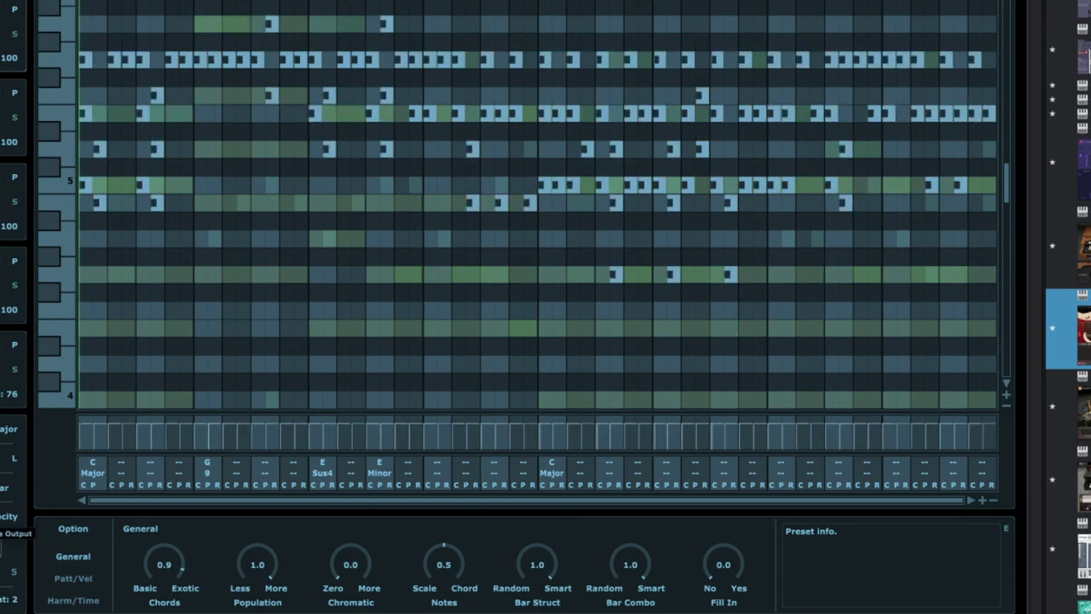
pyautogui.click(0, 544)
pyautogui.click(0, 544)
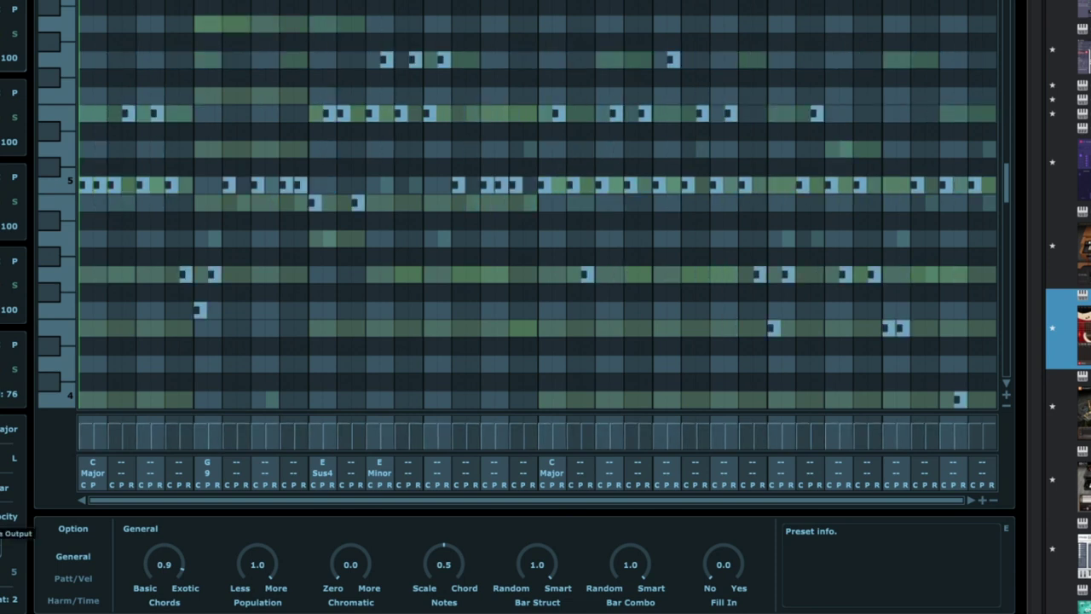
# Set Population to 0.7, and try Chromatic at 1.0 before returning it to 0.0.
pyautogui.moveTo(256, 584); pyautogui.dragTo(247, 613)
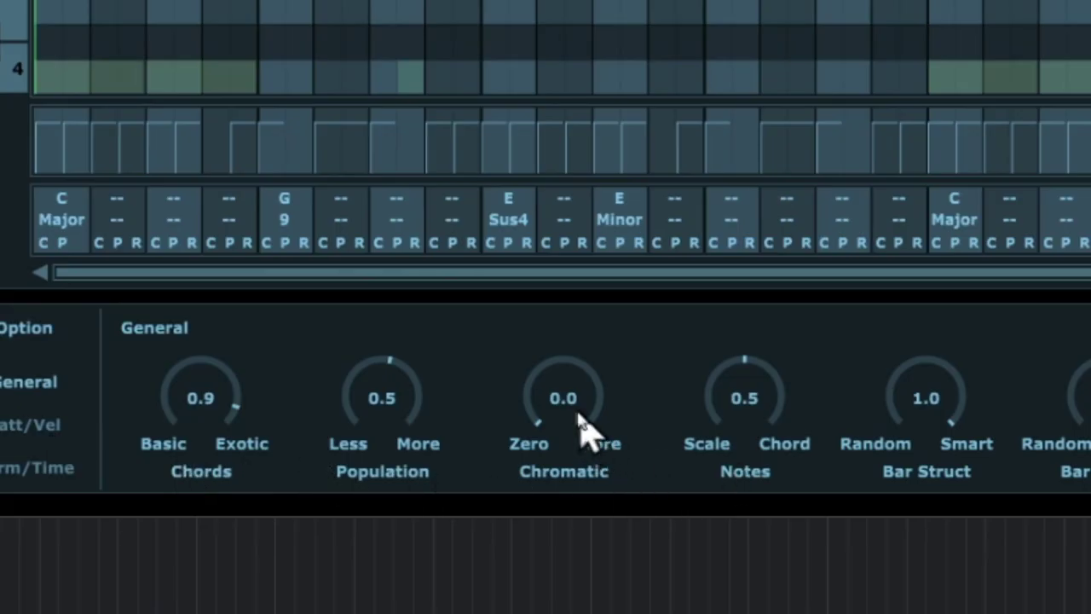
pyautogui.moveTo(572, 419); pyautogui.dragTo(573, 387)
pyautogui.moveTo(571, 375); pyautogui.dragTo(571, 337)
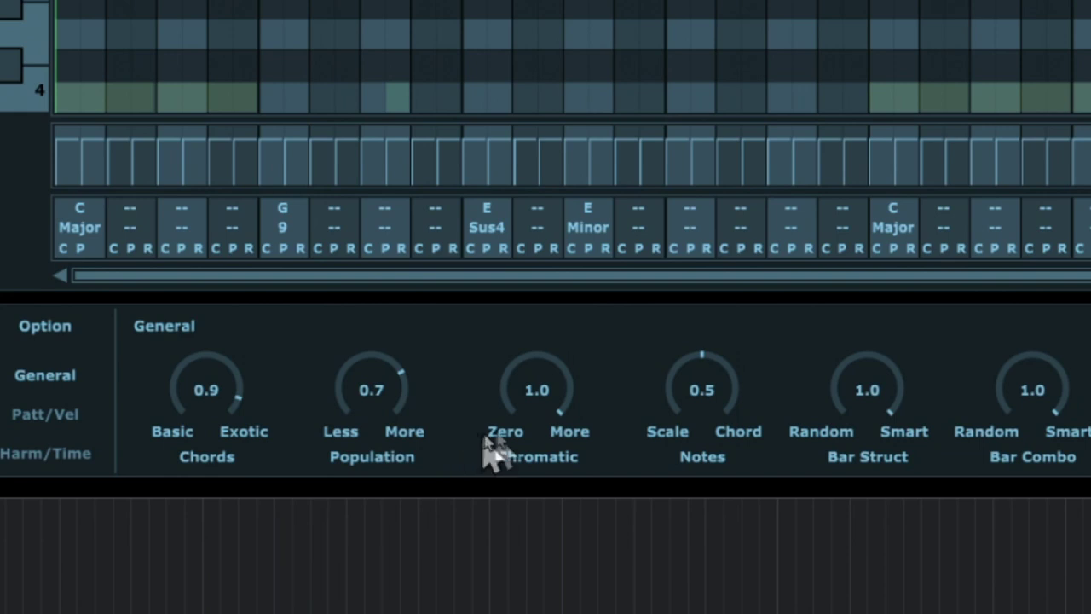
pyautogui.moveTo(564, 418); pyautogui.dragTo(514, 411)
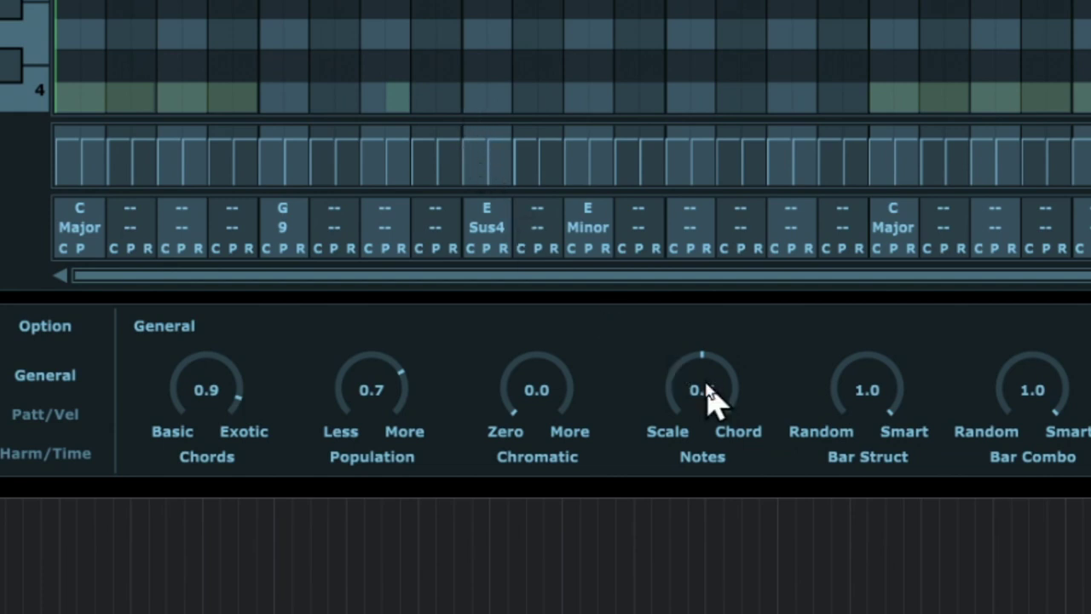
# Set the Notes option to 0.0 toward Scale and regenerate the melody several times.
pyautogui.moveTo(704, 391); pyautogui.dragTo(711, 488)
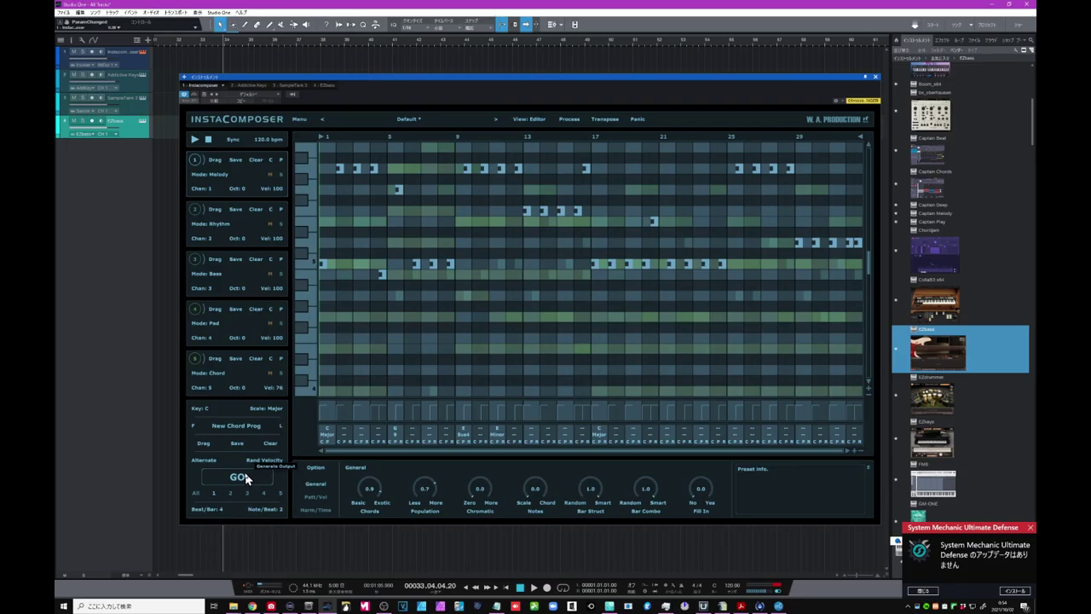
pyautogui.click(242, 478)
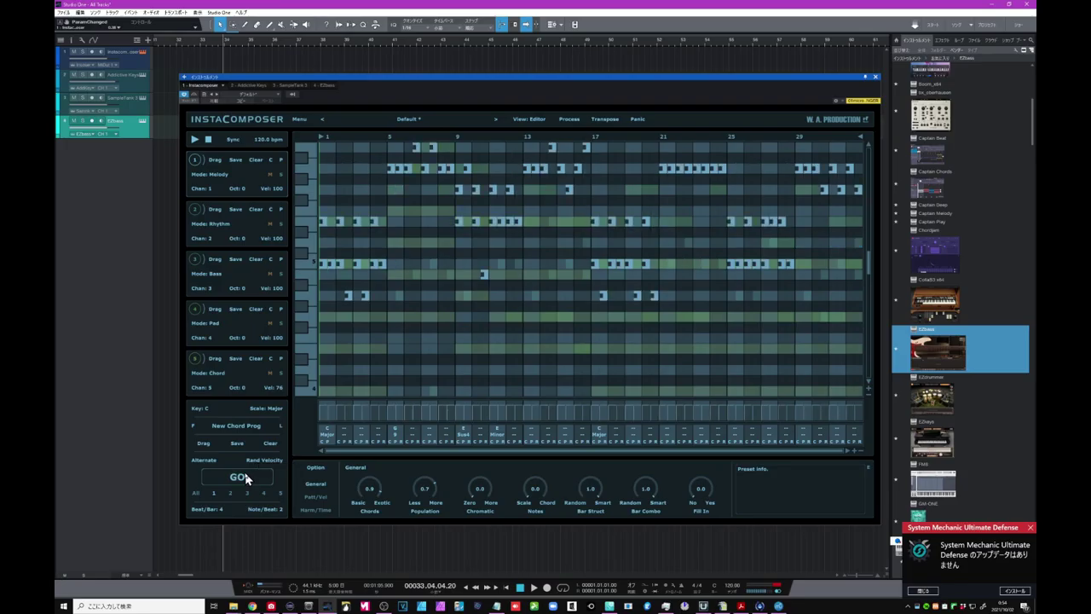
pyautogui.click(242, 478)
pyautogui.click(242, 477)
pyautogui.click(242, 477)
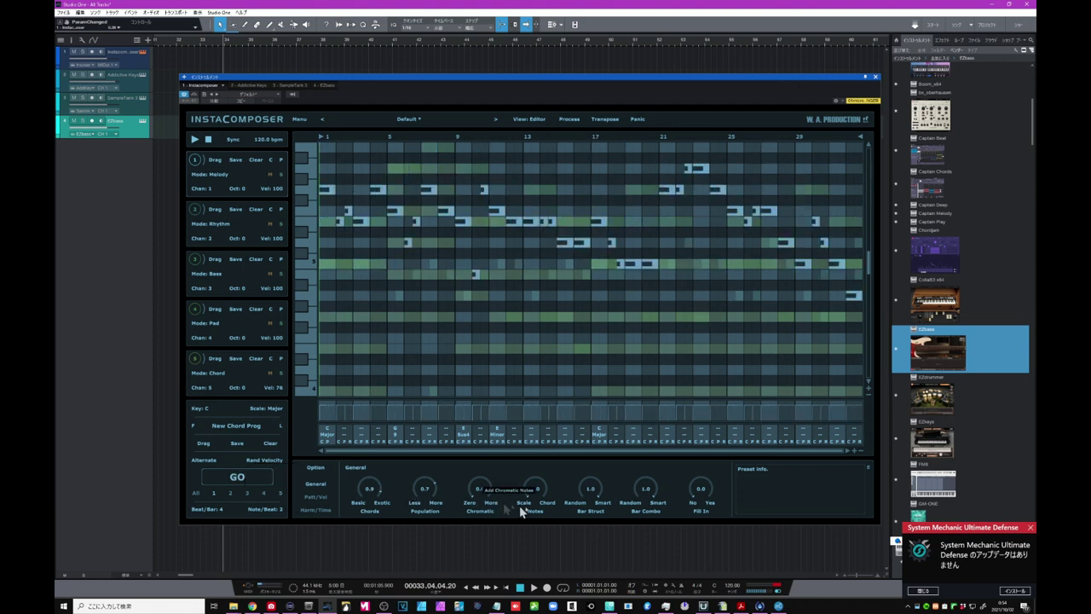
# Set the Notes option to 0.5, midway between Scale and Chord, and regenerate the melody repeatedly.
pyautogui.moveTo(539, 489); pyautogui.dragTo(540, 458)
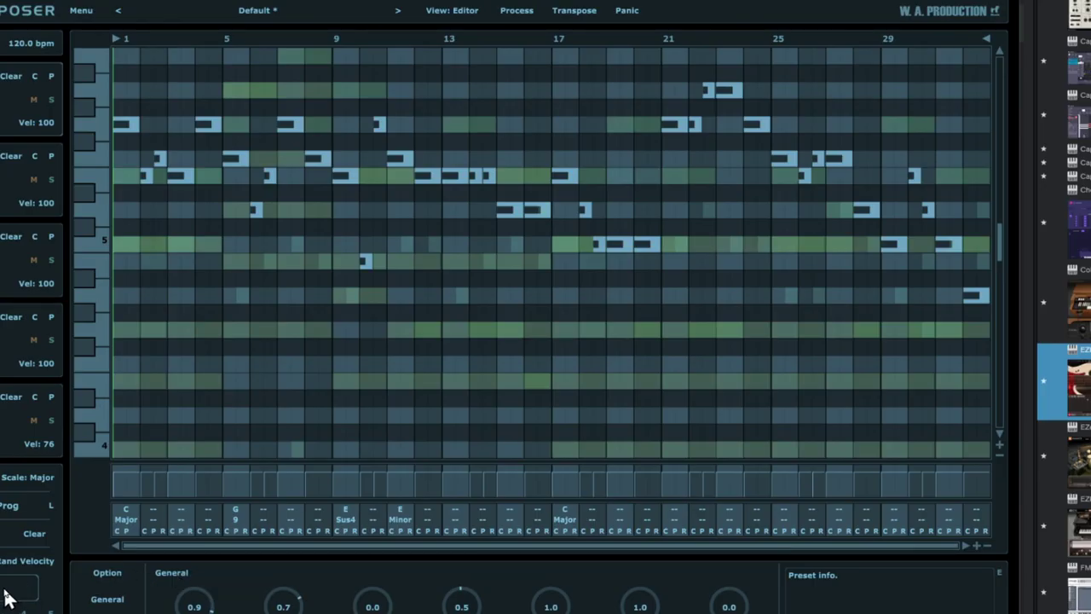
pyautogui.click(4, 595)
pyautogui.click(4, 595)
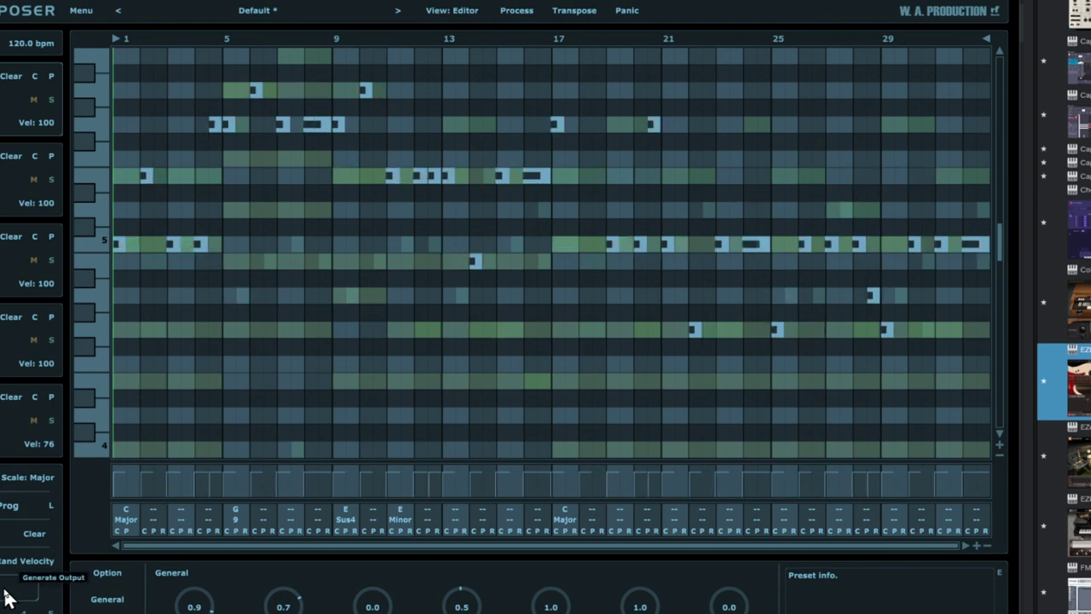
pyautogui.click(5, 595)
pyautogui.click(4, 595)
pyautogui.click(4, 595)
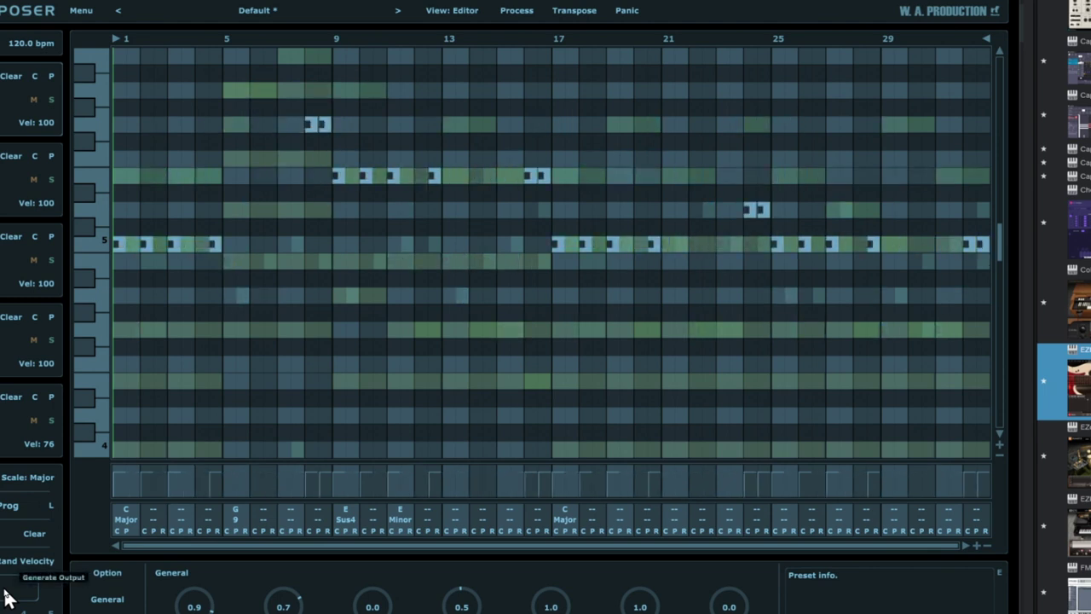
pyautogui.click(4, 595)
pyautogui.click(4, 595)
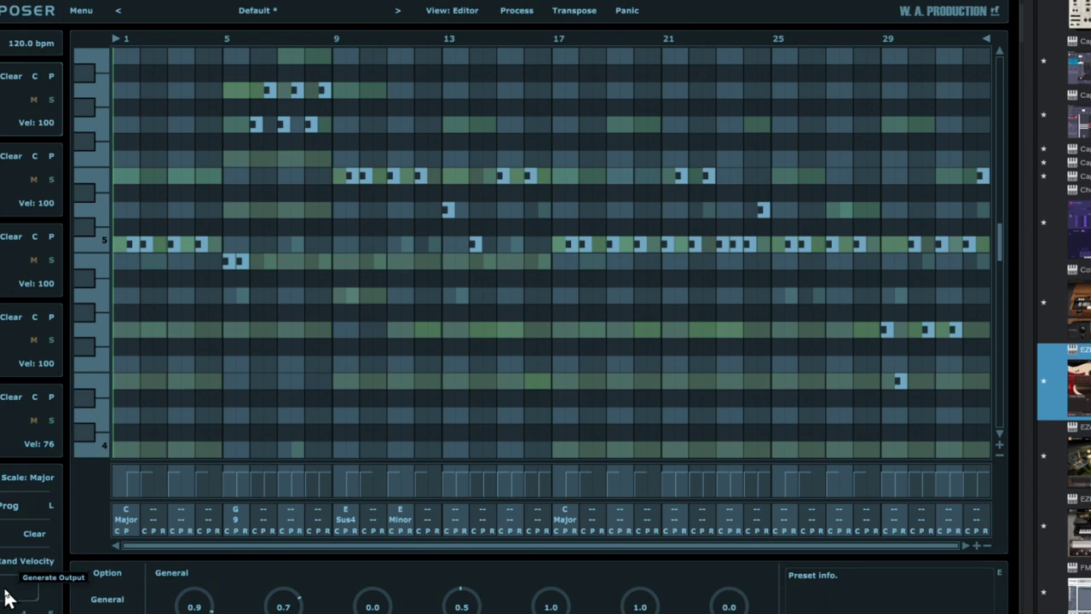
# Set the Bar Struct option to 0.0 toward Random and regenerate the melody several times.
pyautogui.moveTo(547, 607); pyautogui.dragTo(546, 613)
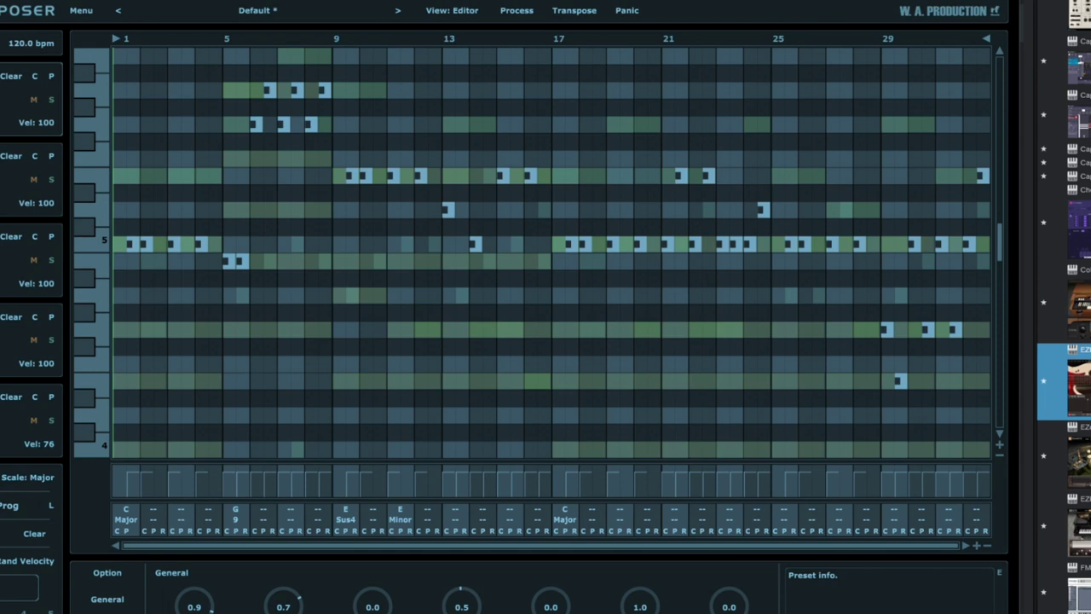
pyautogui.click(3, 600)
pyautogui.click(3, 600)
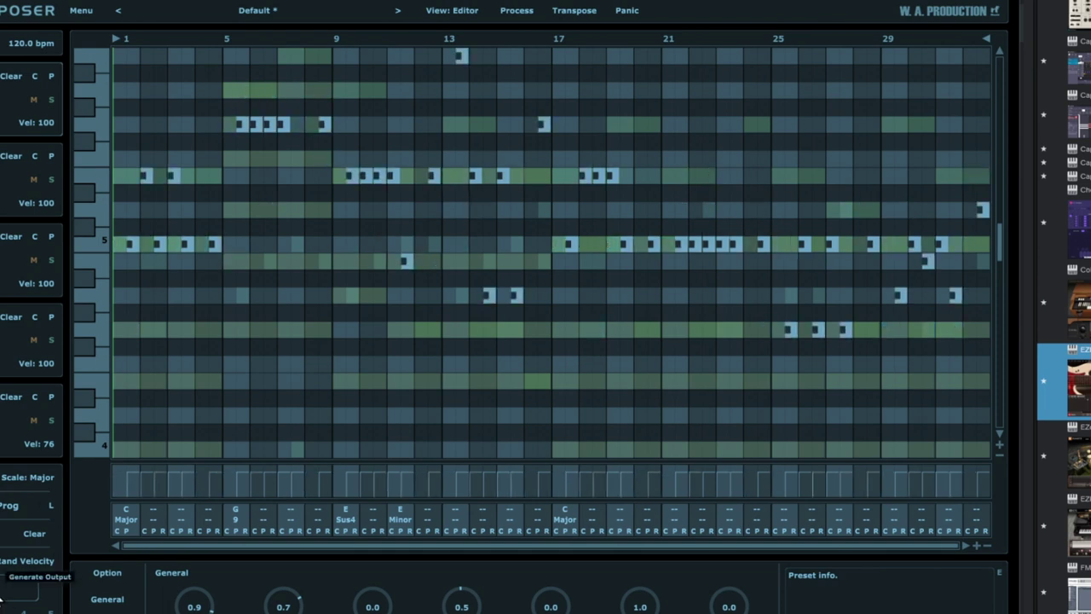
pyautogui.click(2, 600)
pyautogui.click(3, 600)
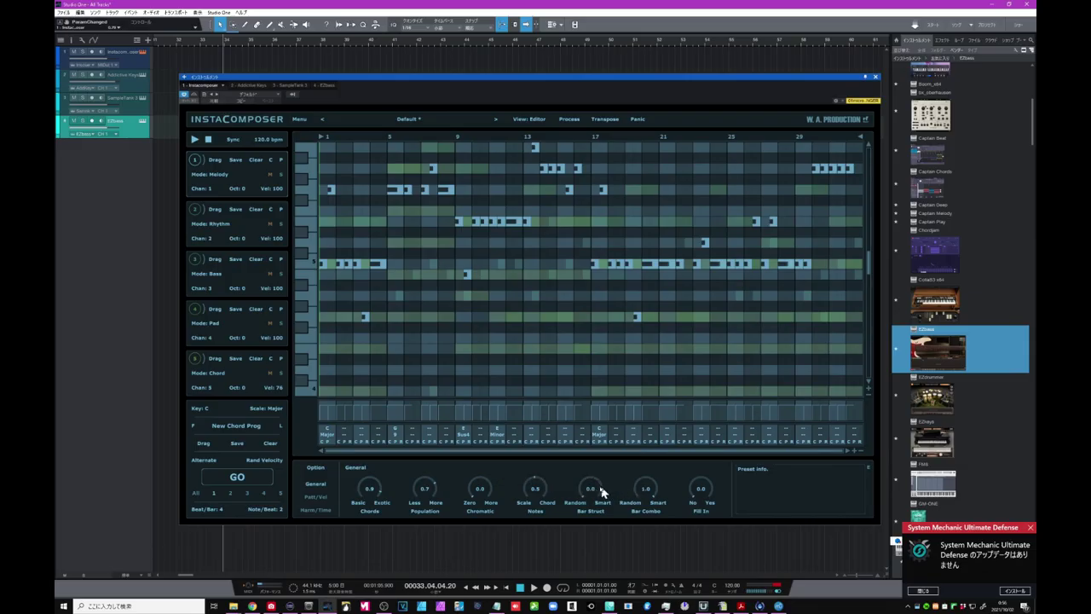
# Set the Bar Struct option to 0.5, between Random and Smart, and regenerate the melody repeatedly.
pyautogui.moveTo(594, 495); pyautogui.dragTo(593, 480)
pyautogui.click(247, 479)
pyautogui.click(250, 479)
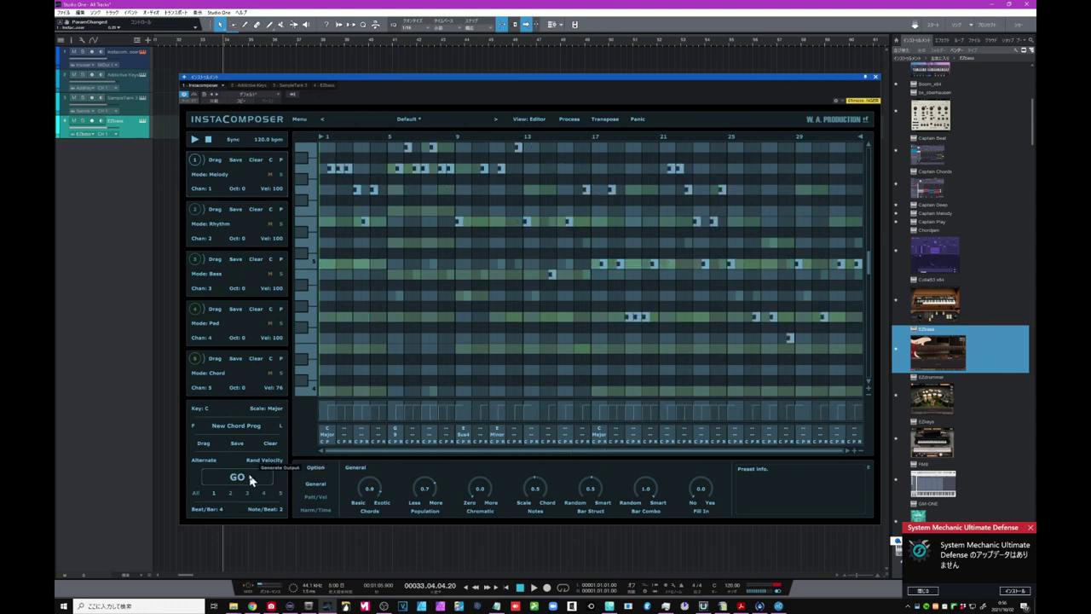
pyautogui.click(249, 479)
pyautogui.click(249, 479)
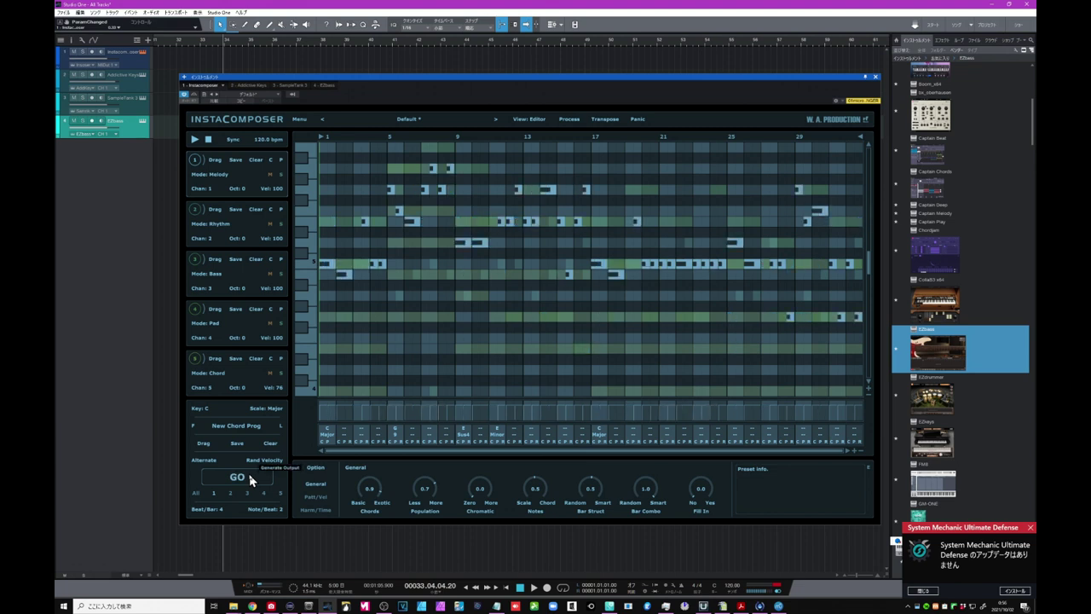
pyautogui.click(249, 479)
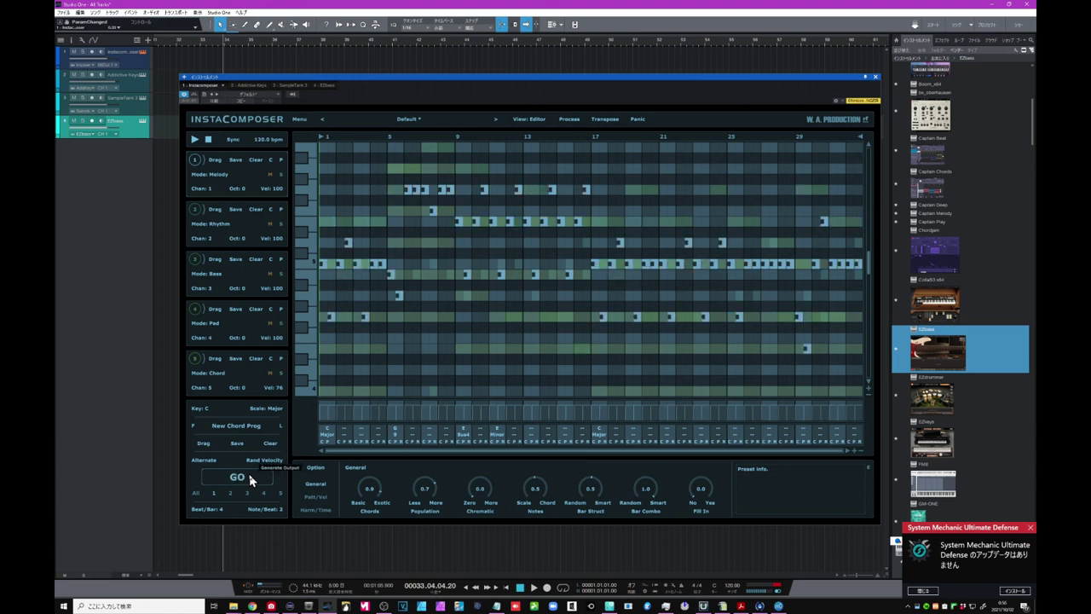
pyautogui.click(250, 479)
pyautogui.click(250, 479)
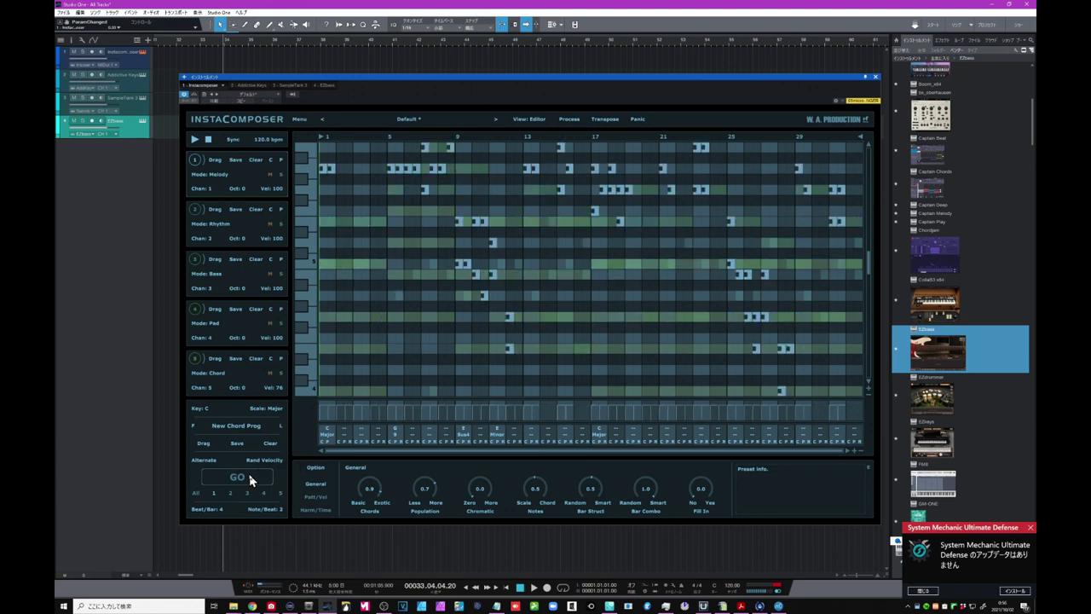
pyautogui.click(250, 479)
pyautogui.click(249, 479)
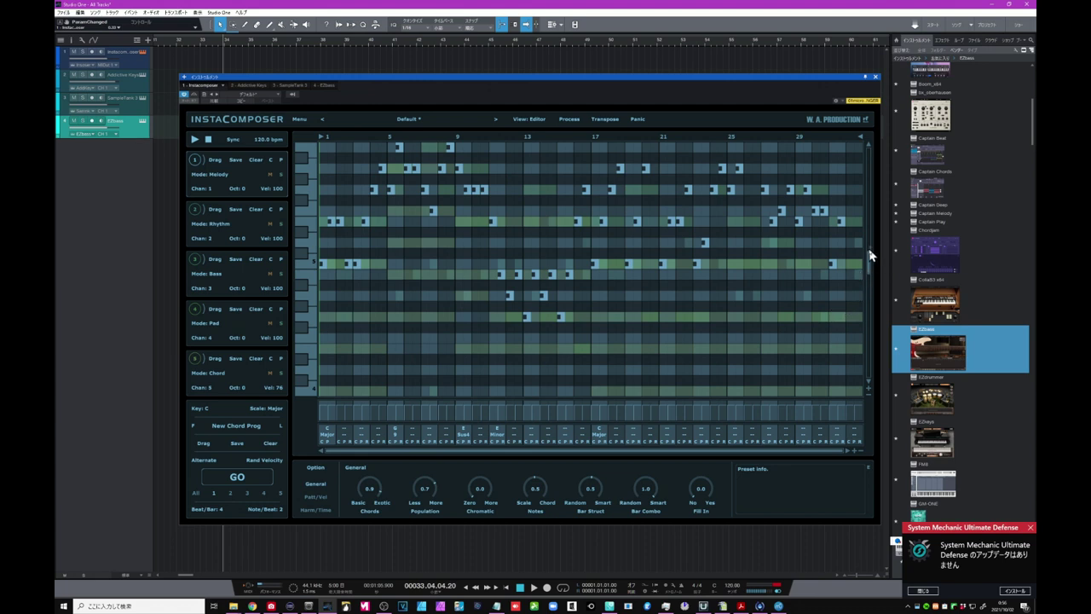
# Set the Bar Combo option to 0.0 toward Random and regenerate the melody several times.
pyautogui.scroll(3, 869, 235)
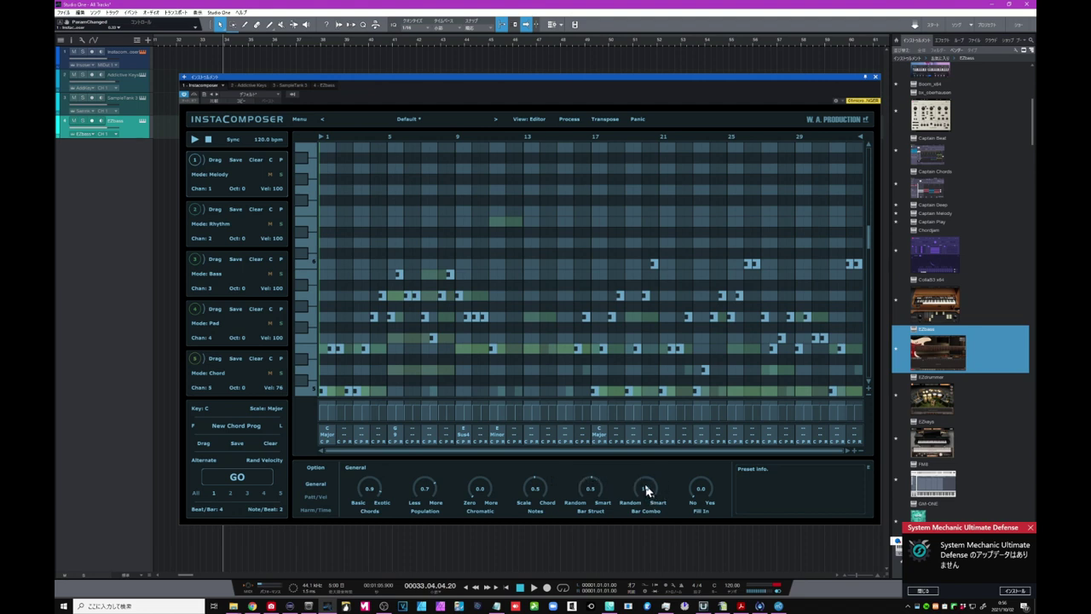
pyautogui.moveTo(647, 490); pyautogui.dragTo(647, 550)
pyautogui.click(239, 477)
pyautogui.click(240, 477)
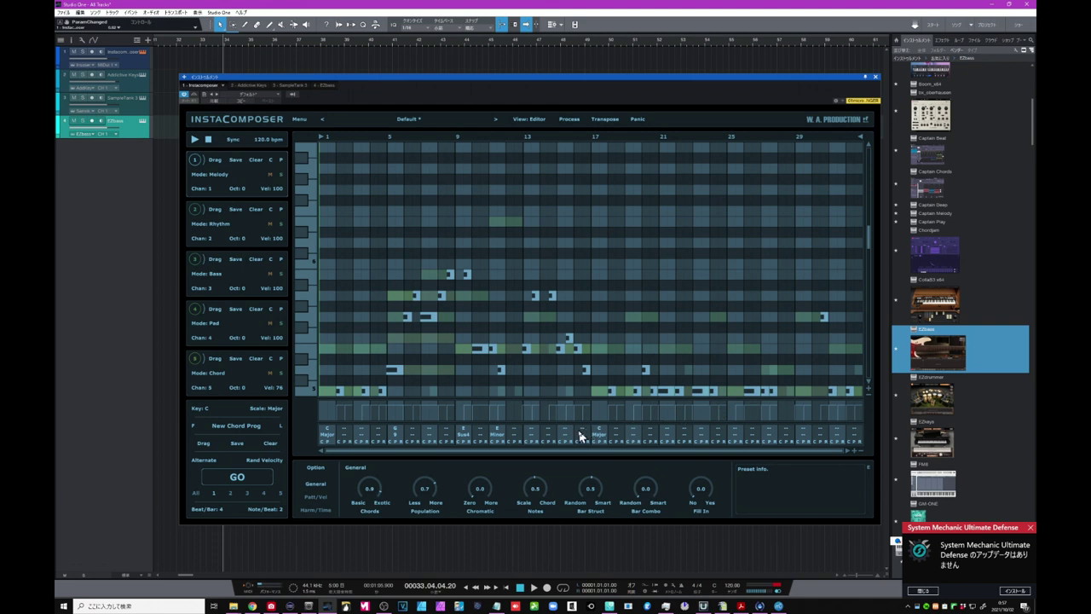
pyautogui.click(236, 477)
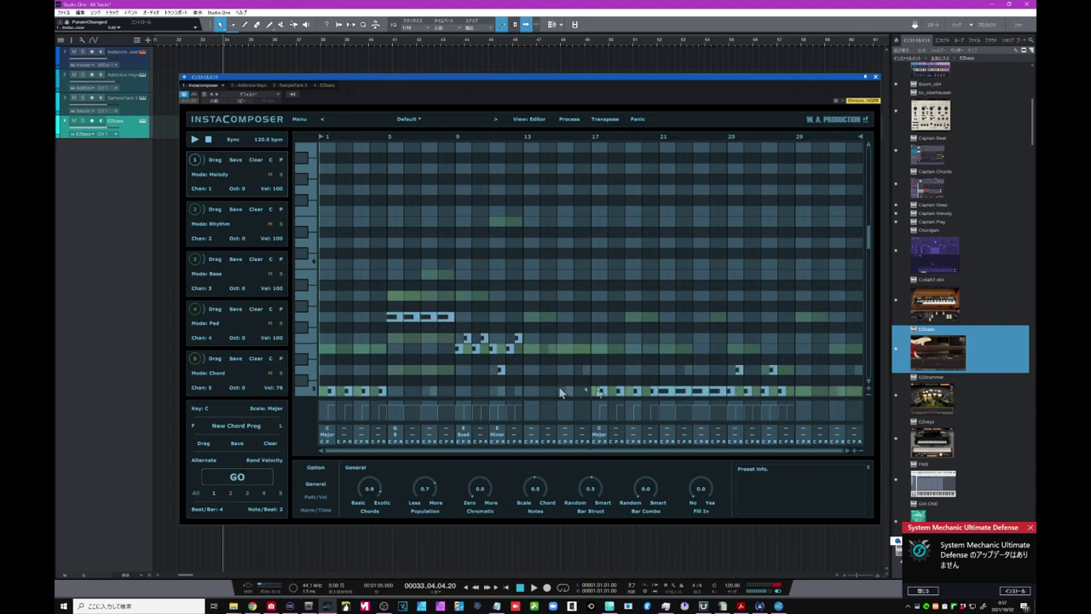
pyautogui.click(235, 478)
pyautogui.click(236, 479)
# Set the Bar Combo option to 0.9 toward Smart and regenerate the melody several times.
pyautogui.moveTo(643, 495); pyautogui.dragTo(650, 468)
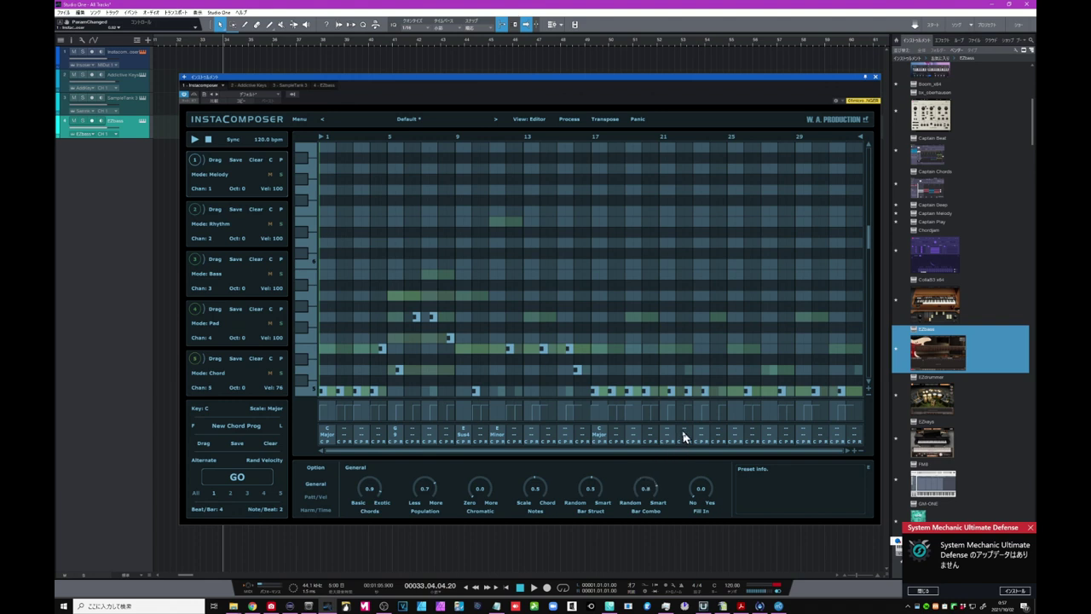
pyautogui.click(248, 479)
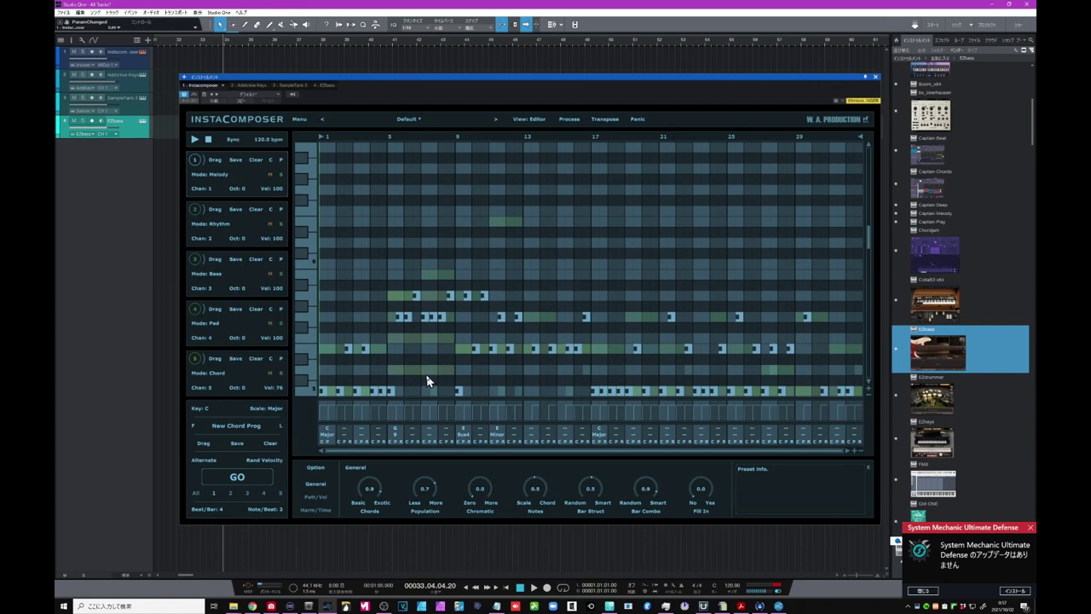
pyautogui.click(238, 481)
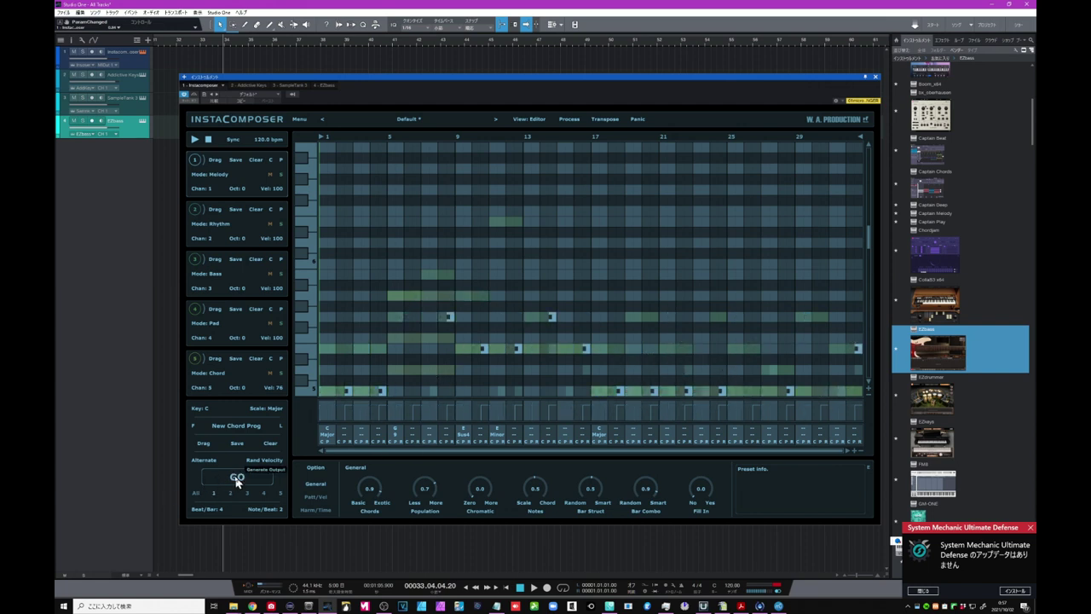
pyautogui.click(238, 480)
pyautogui.click(238, 482)
pyautogui.click(238, 483)
pyautogui.click(238, 483)
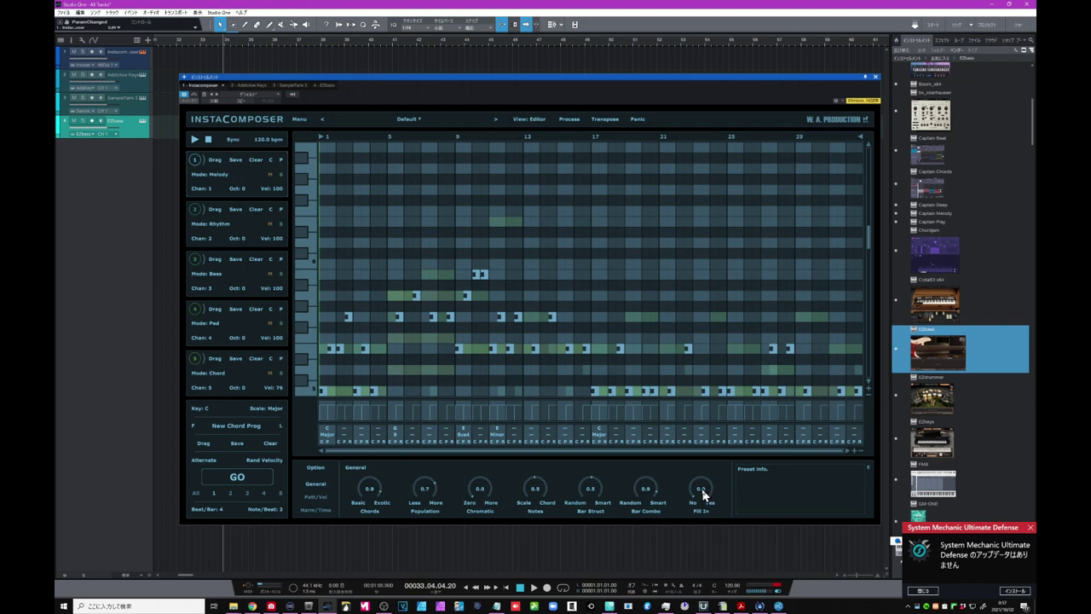
# Set the Fill In option to 0.6 toward Yes and regenerate the melody several times.
pyautogui.moveTo(712, 467); pyautogui.dragTo(683, 509)
pyautogui.moveTo(699, 496); pyautogui.dragTo(704, 454)
pyautogui.click(239, 482)
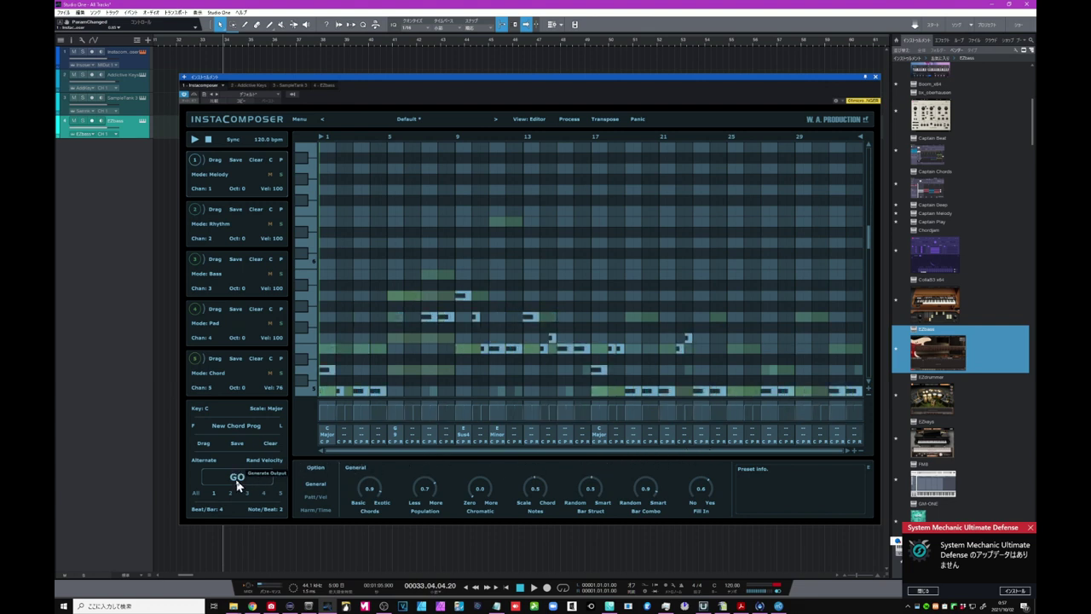
pyautogui.click(239, 482)
pyautogui.click(238, 479)
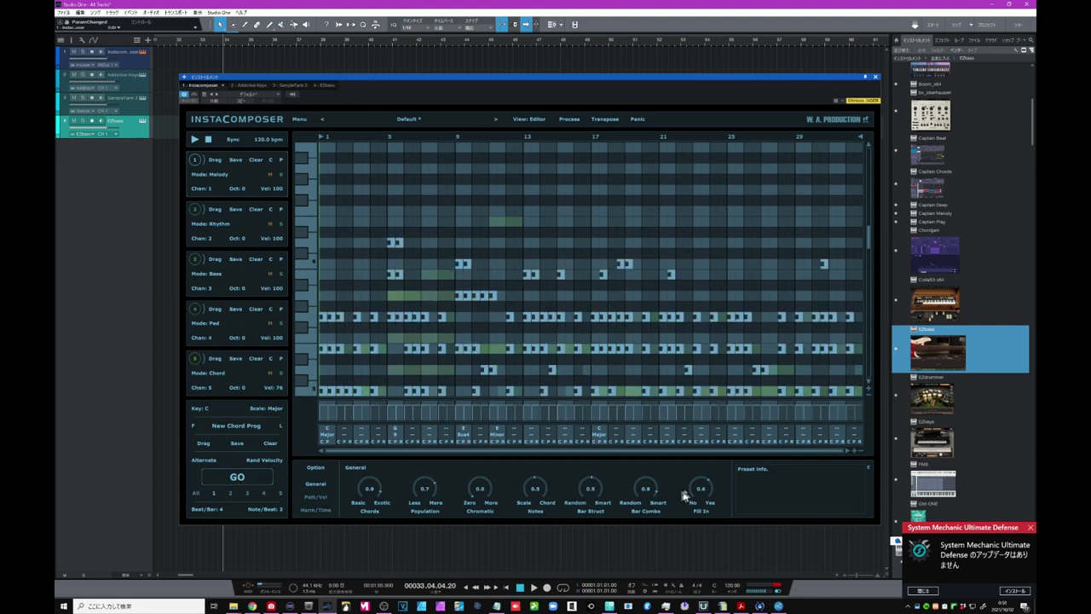
# Set Chords to 0.7, Population to 0.6, Bar Combo to 0.5 and Fill In to 0.3, and regenerate the melody.
pyautogui.moveTo(702, 489); pyautogui.dragTo(690, 512)
pyautogui.moveTo(369, 490); pyautogui.dragTo(365, 509)
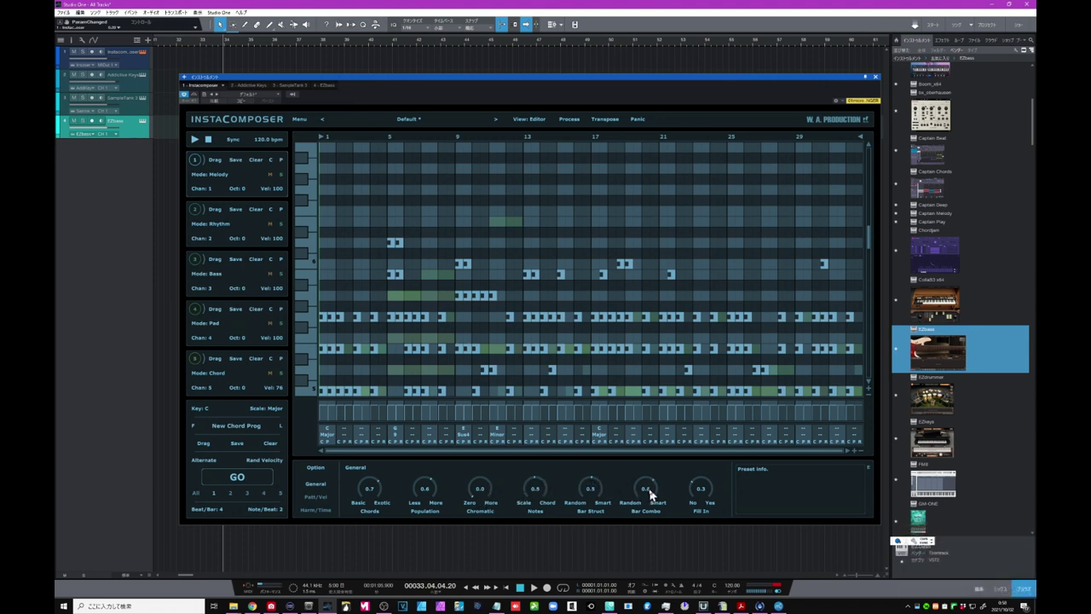
pyautogui.click(238, 478)
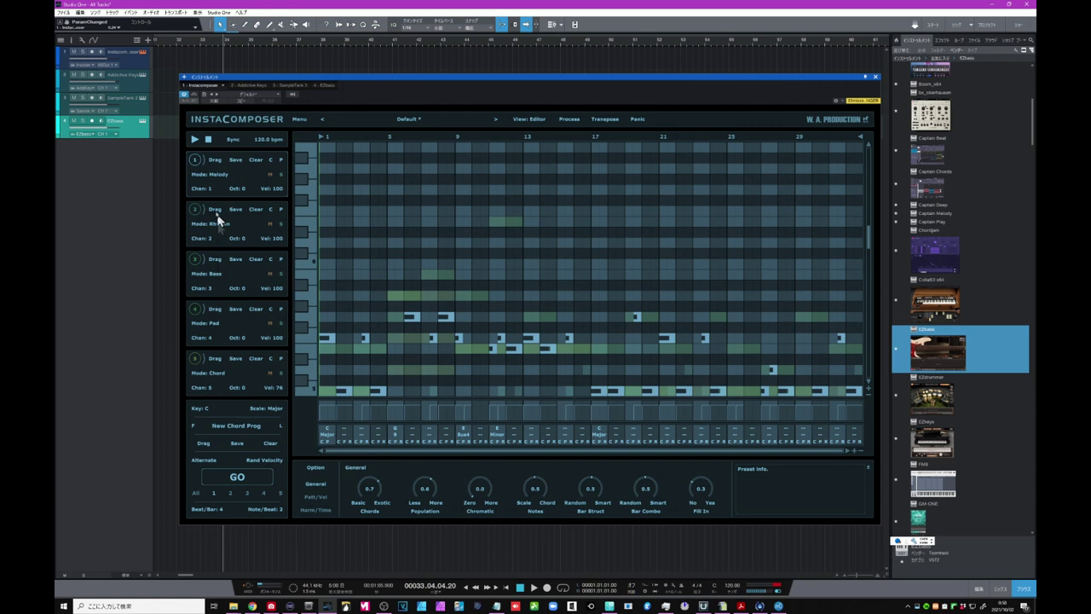
# Start Instacomposer's playback and regenerate the melody repeatedly while listening to it.
pyautogui.click(194, 140)
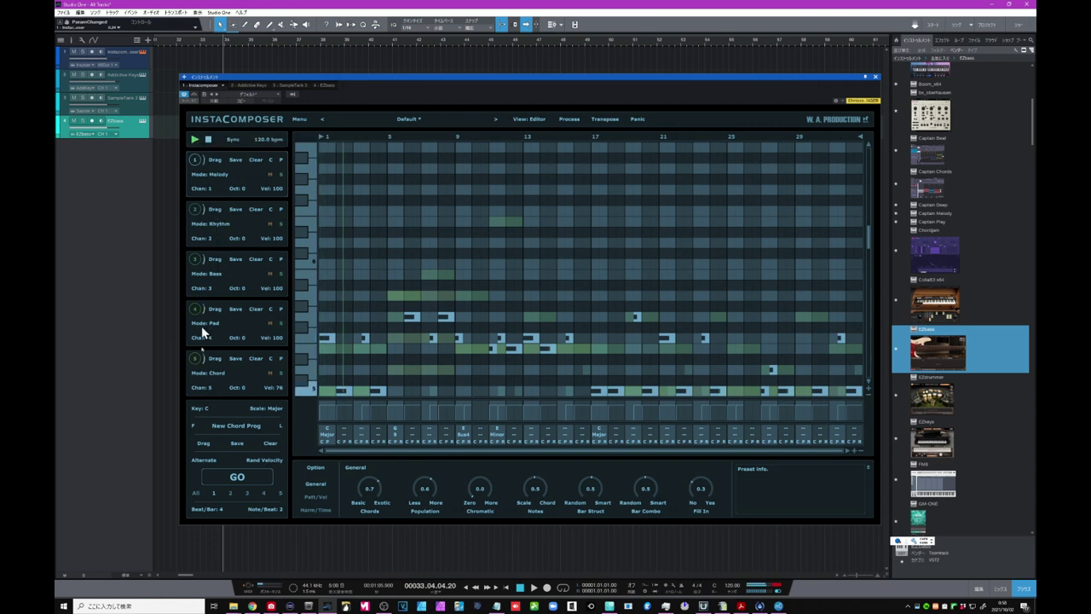
pyautogui.click(239, 477)
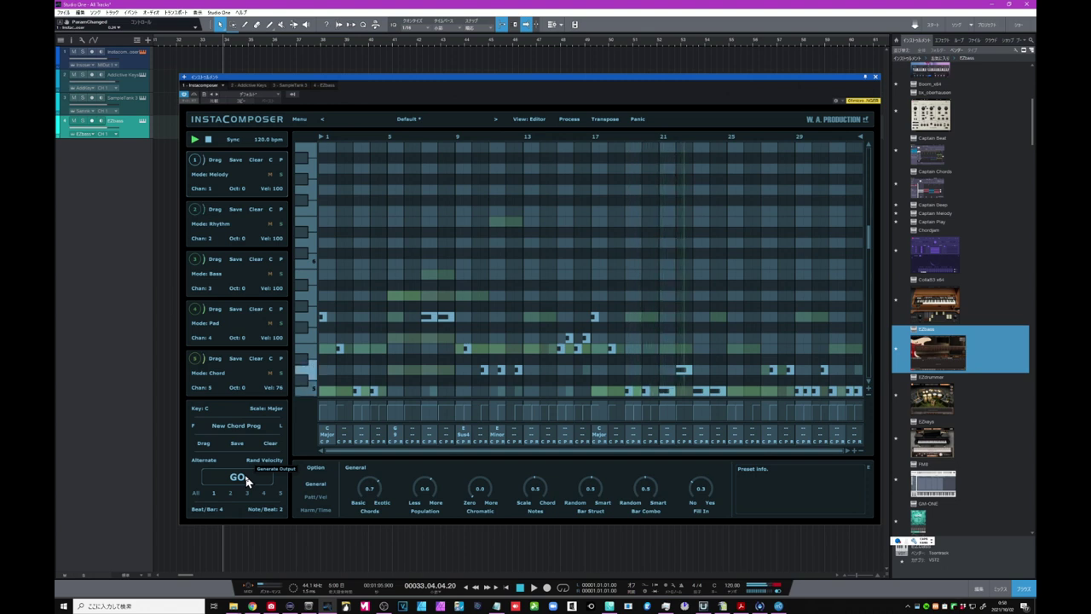
pyautogui.click(240, 477)
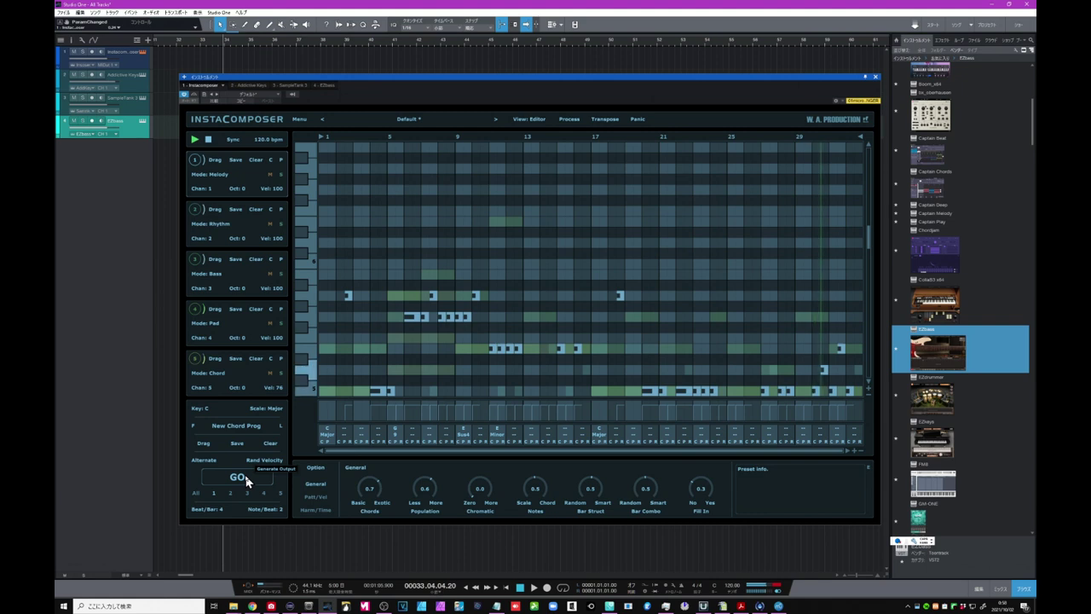
pyautogui.click(244, 478)
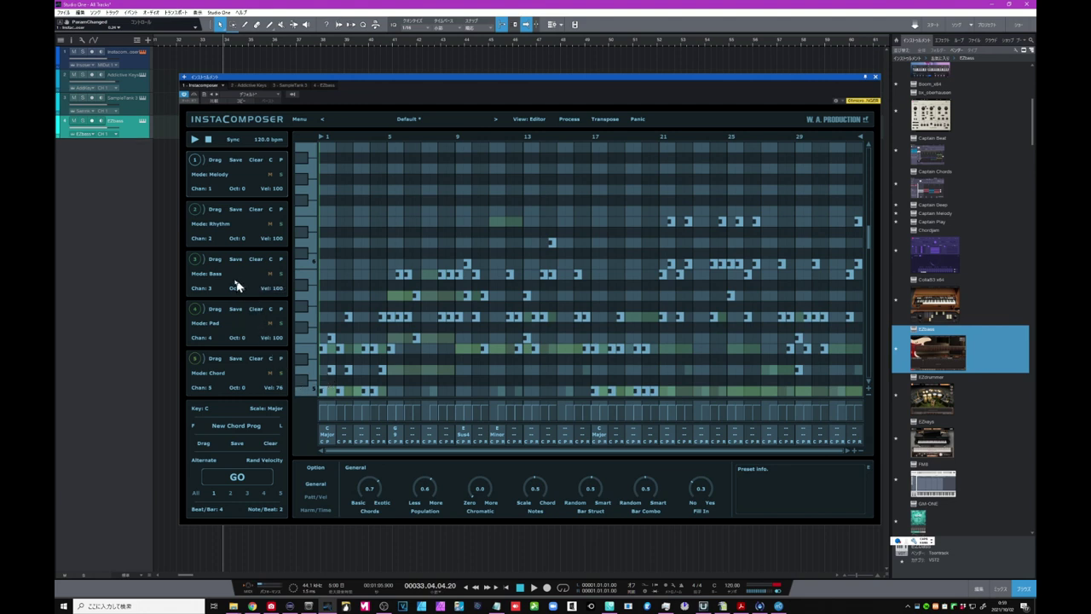
# Select the Bass track, bring its notes into view, regenerate the bass line and play it back.
pyautogui.click(197, 261)
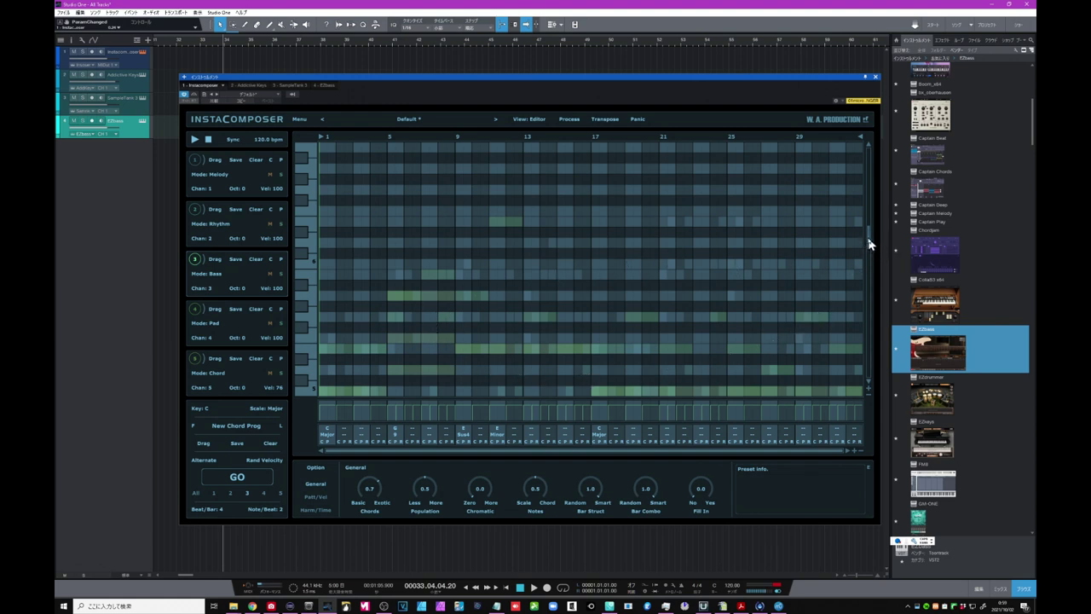
pyautogui.moveTo(869, 245); pyautogui.dragTo(869, 282)
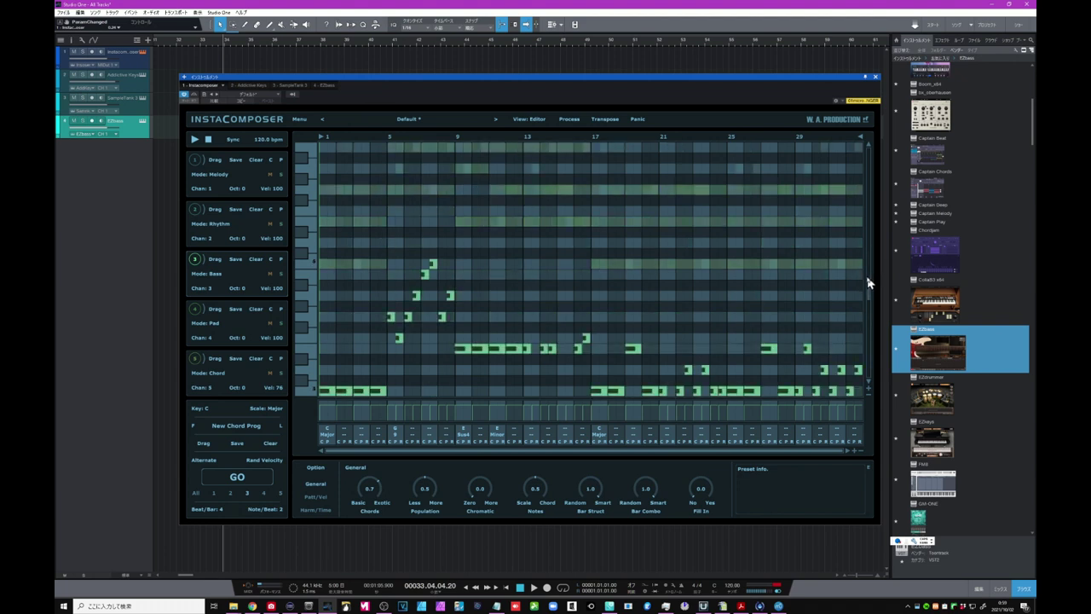
pyautogui.moveTo(869, 304); pyautogui.dragTo(868, 304)
pyautogui.click(237, 273)
pyautogui.click(223, 290)
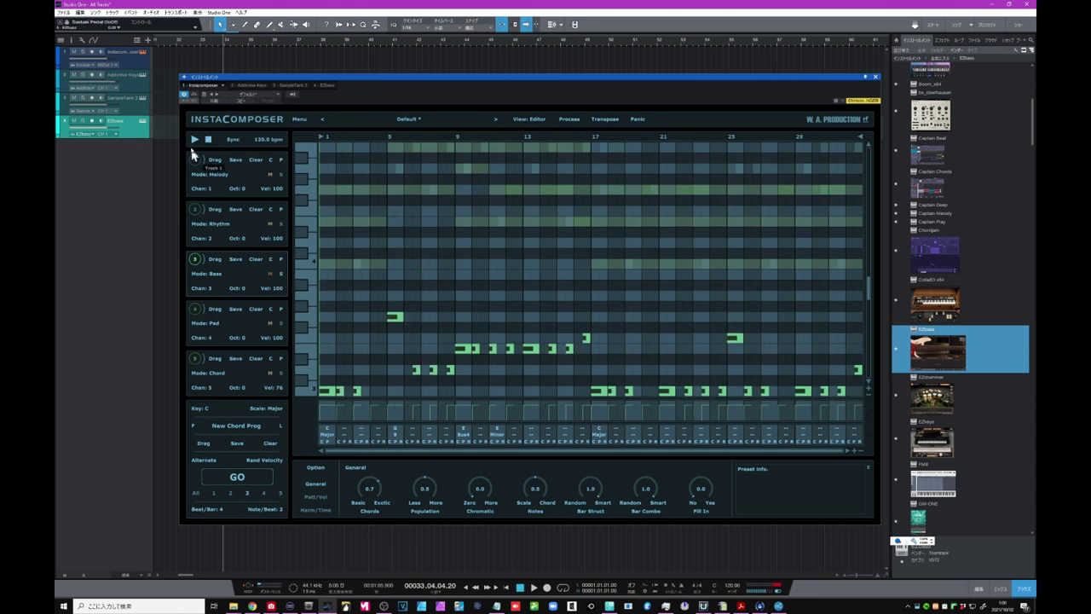
pyautogui.click(194, 141)
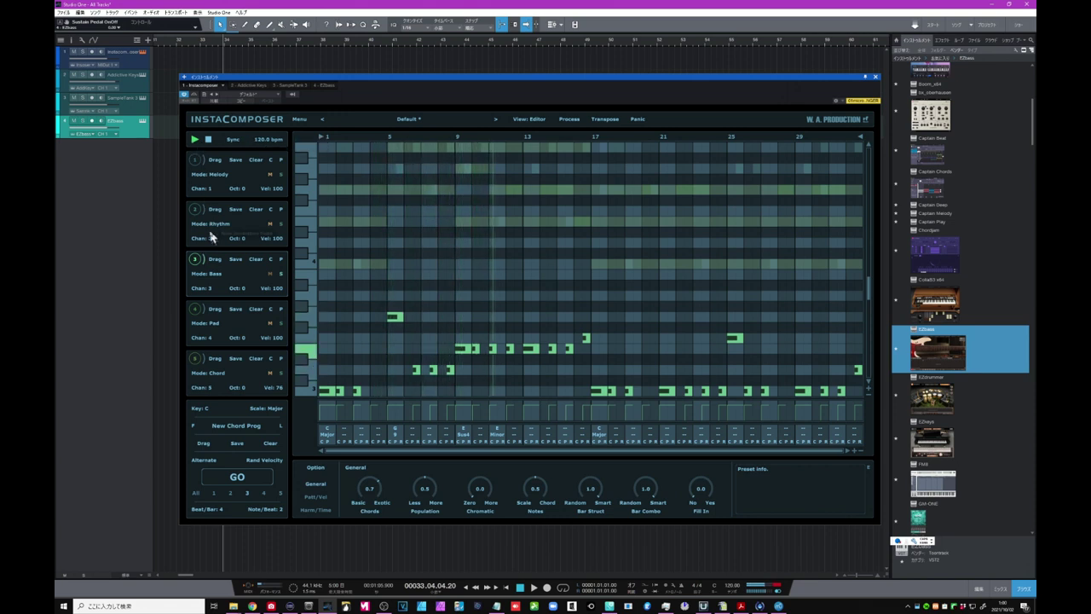
# Set the Bass track's octave to +1 and regenerate the bass line several times during playback.
pyautogui.click(247, 293)
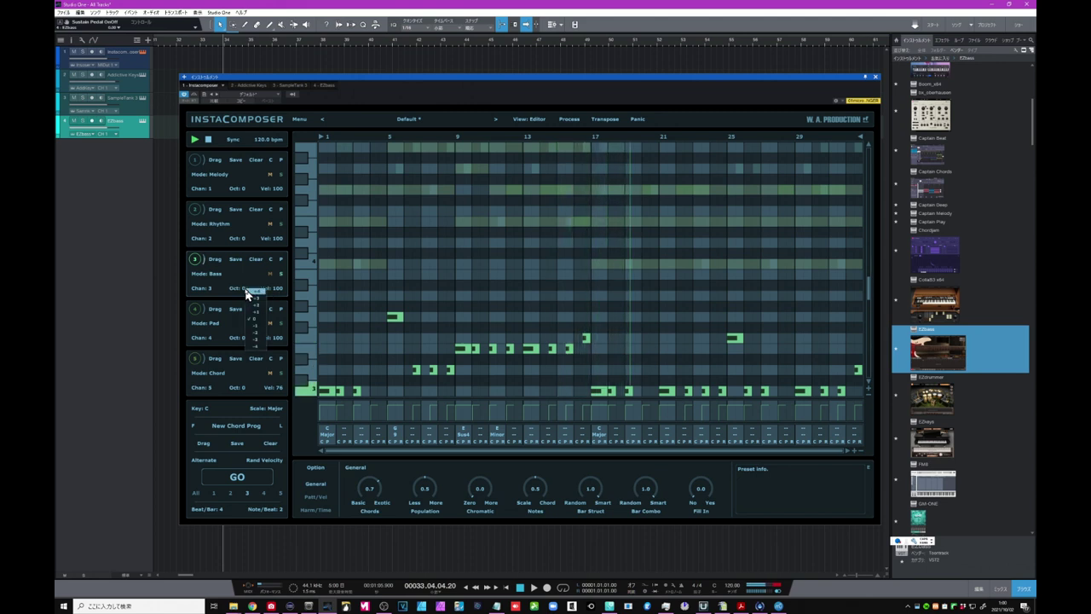
pyautogui.click(251, 299)
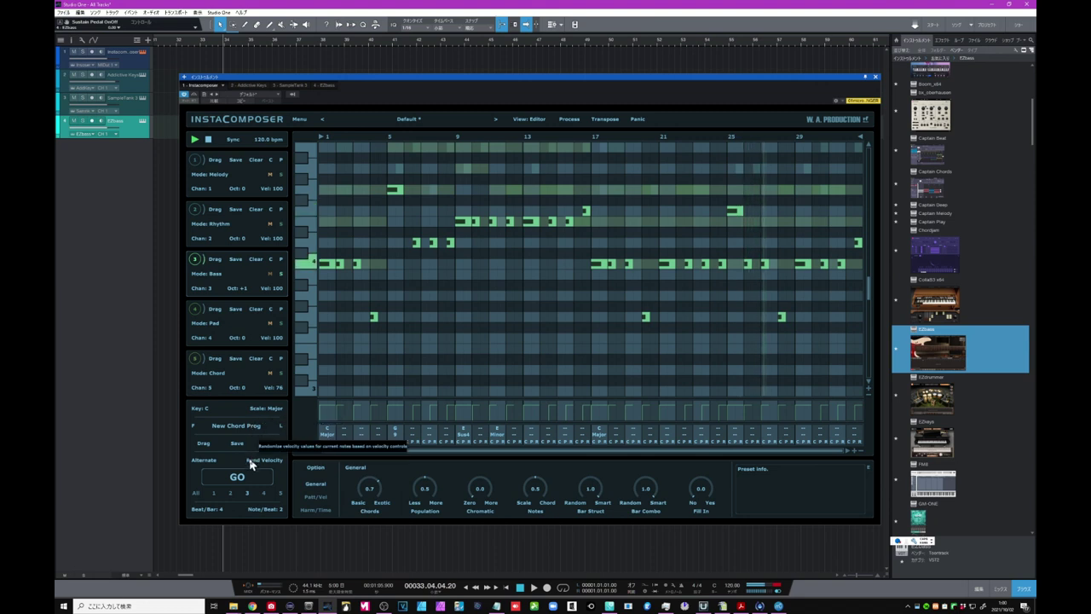
pyautogui.click(237, 477)
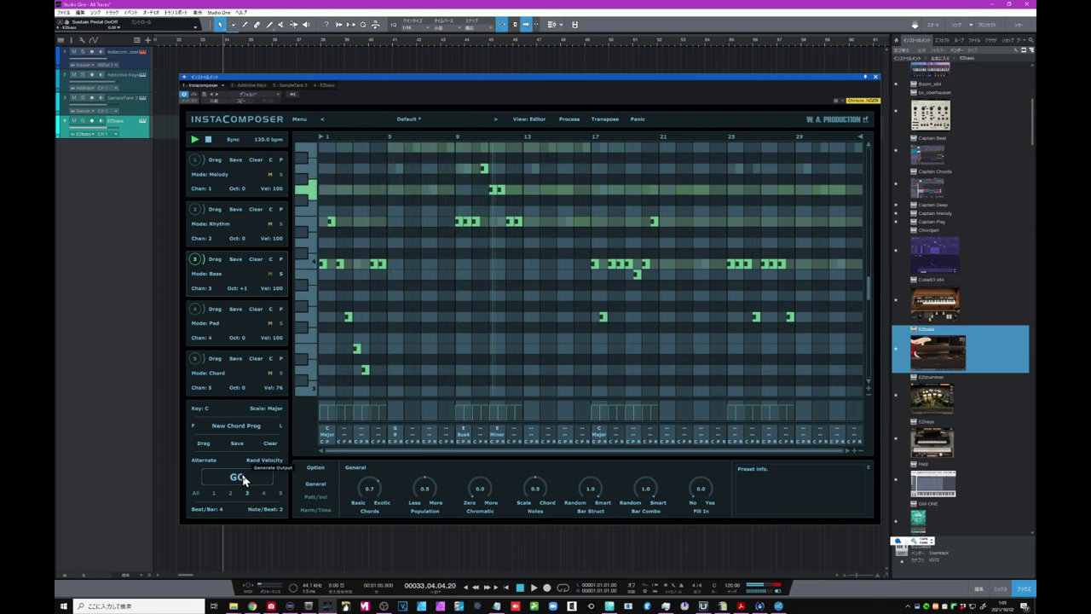
pyautogui.click(243, 479)
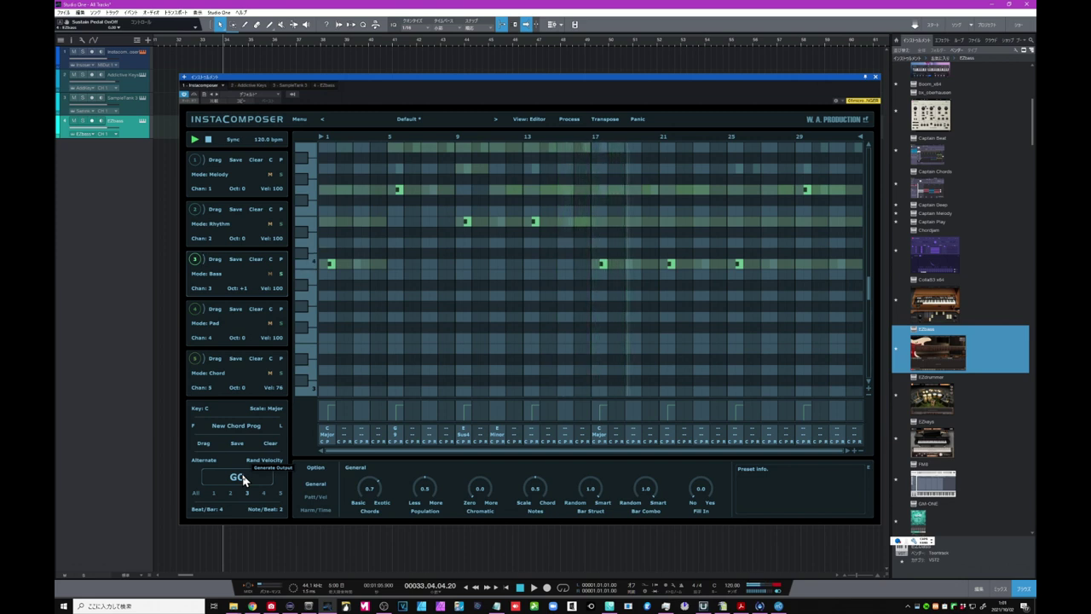
pyautogui.click(242, 478)
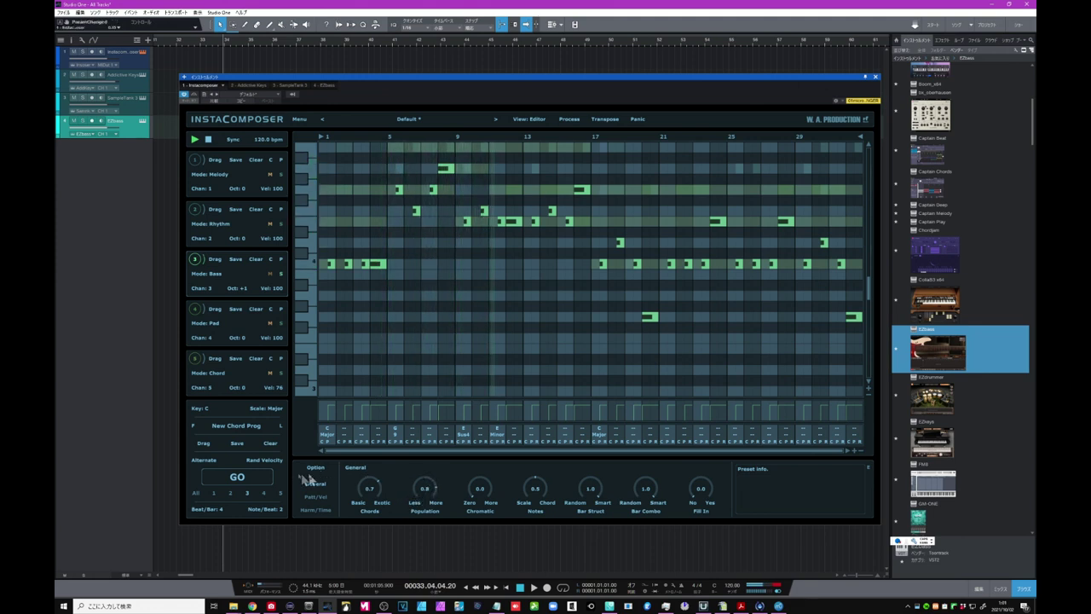
# Set the Bass track's Population to 0.8, Chords to 0.8 and Fill In to 0.7, regenerating the bass line after each change.
pyautogui.click(243, 478)
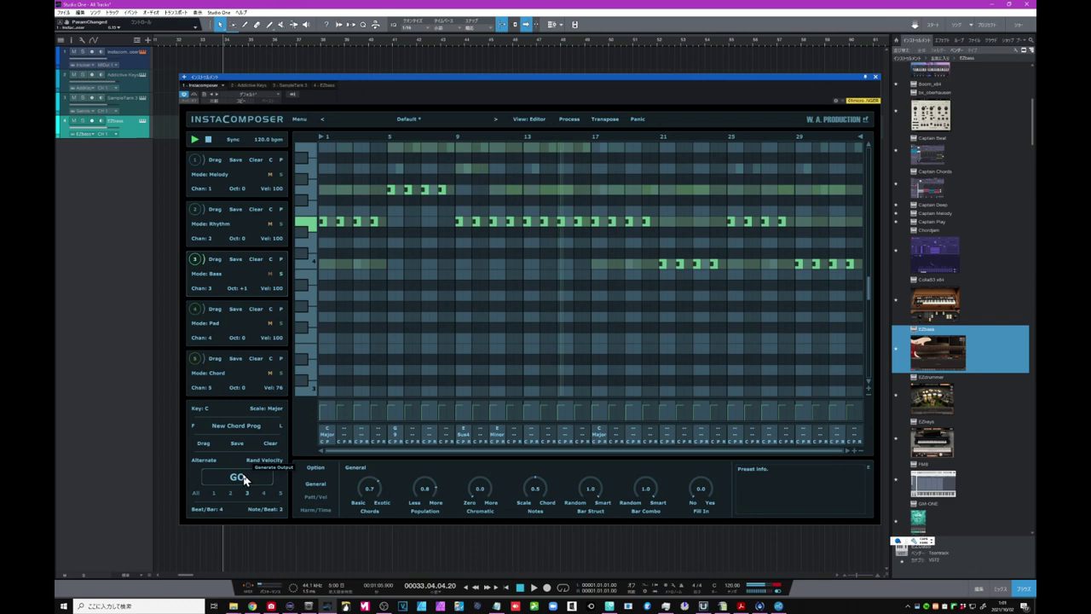
pyautogui.click(243, 479)
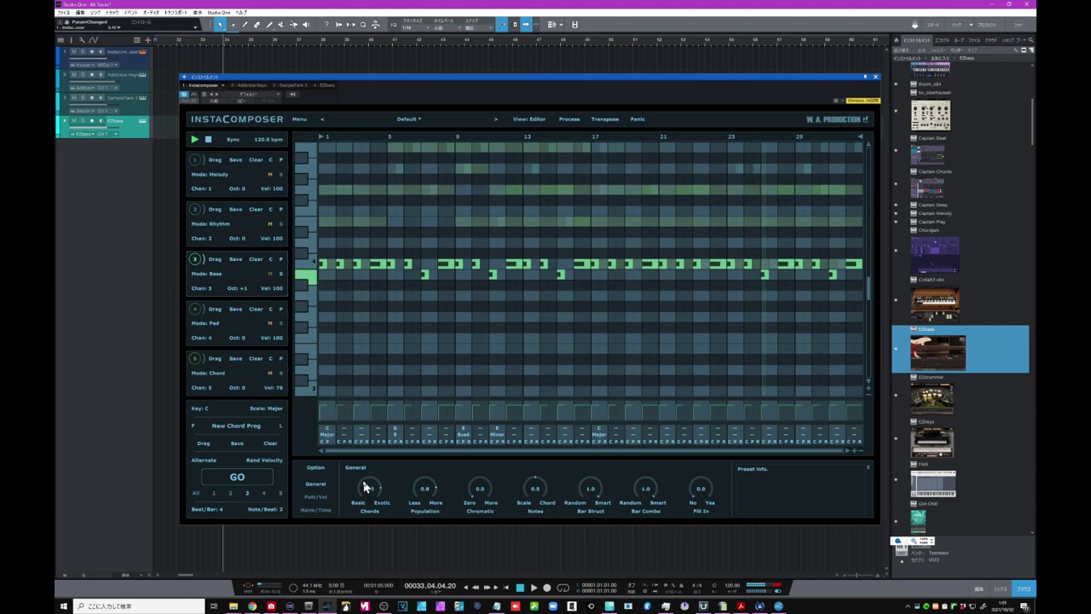
pyautogui.click(240, 476)
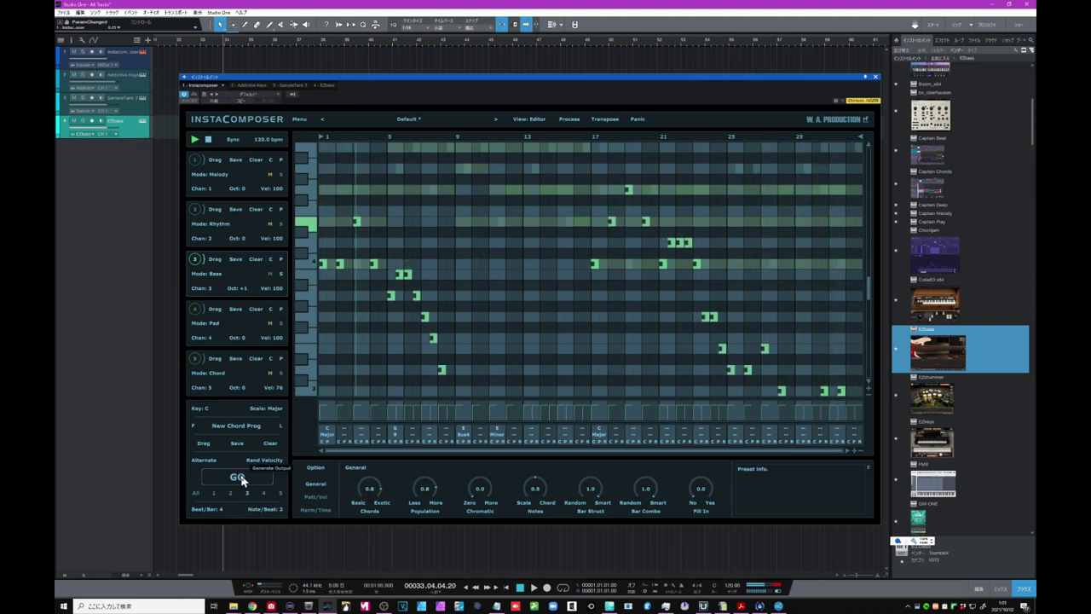
pyautogui.click(241, 476)
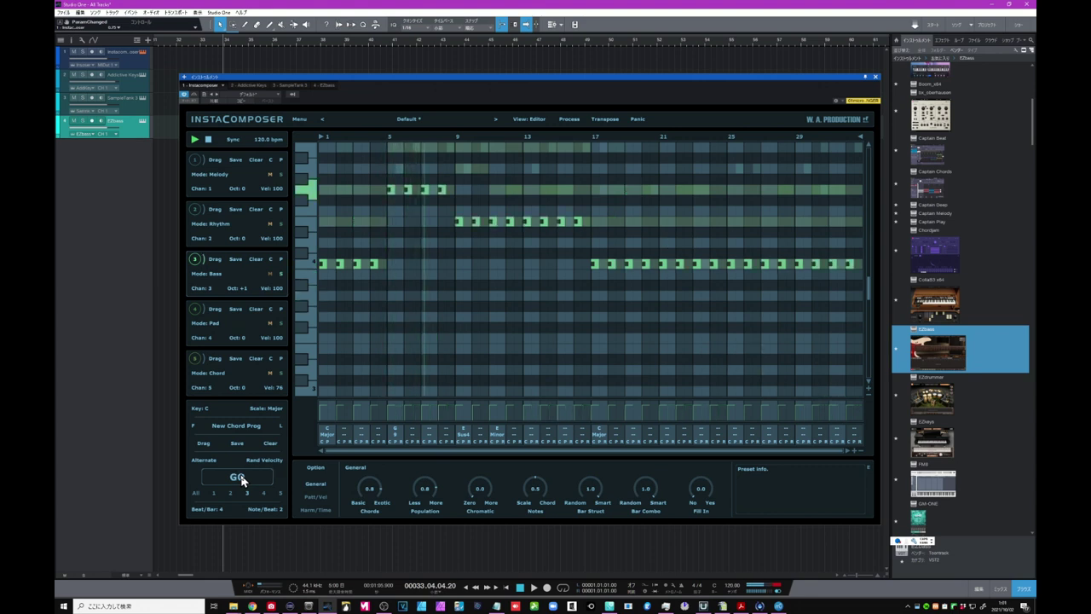
pyautogui.click(240, 476)
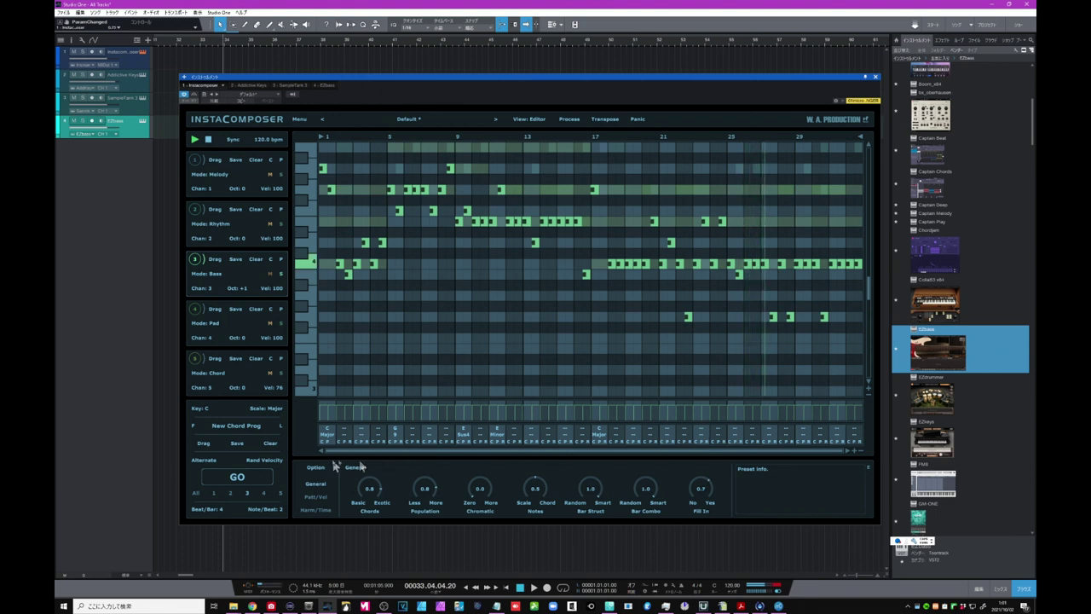
pyautogui.click(239, 479)
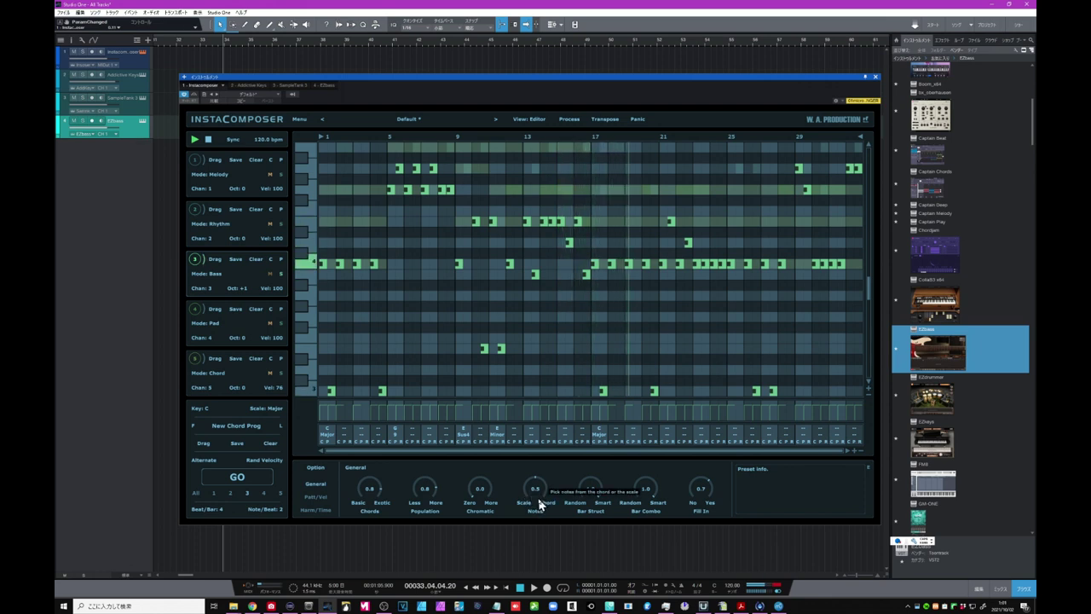
# Set the Bass track's Notes option to 0.8 toward Chord and regenerate the bass line several times.
pyautogui.moveTo(536, 498); pyautogui.dragTo(538, 471)
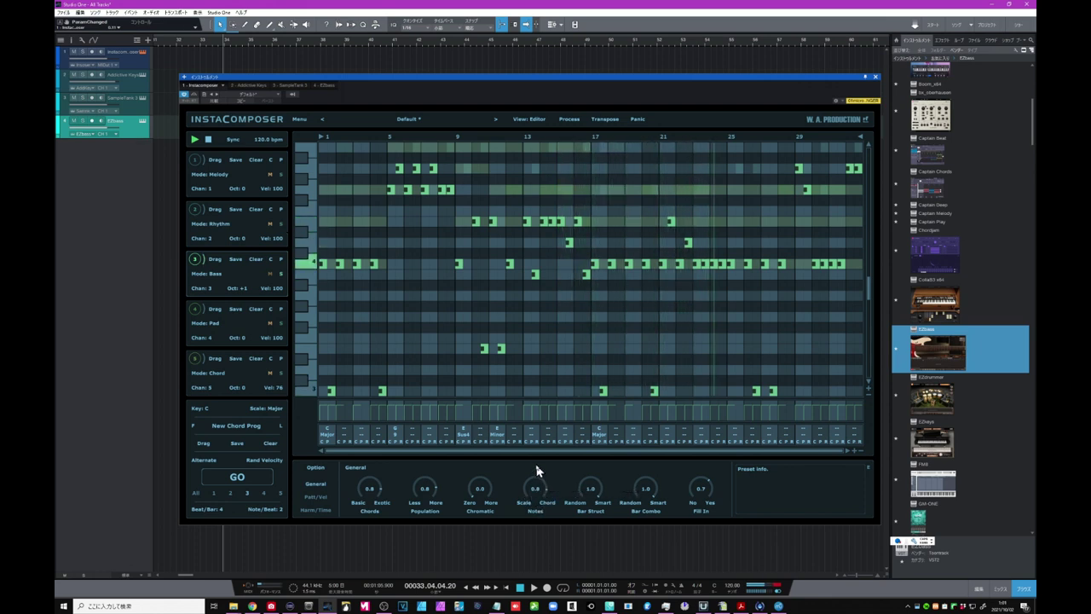
pyautogui.click(238, 479)
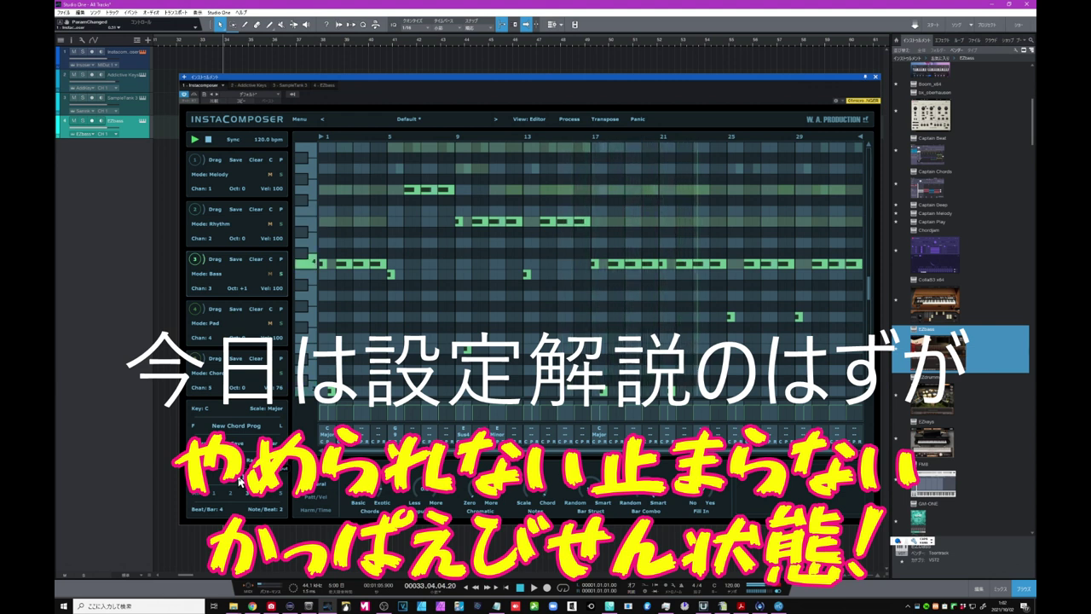
pyautogui.click(240, 483)
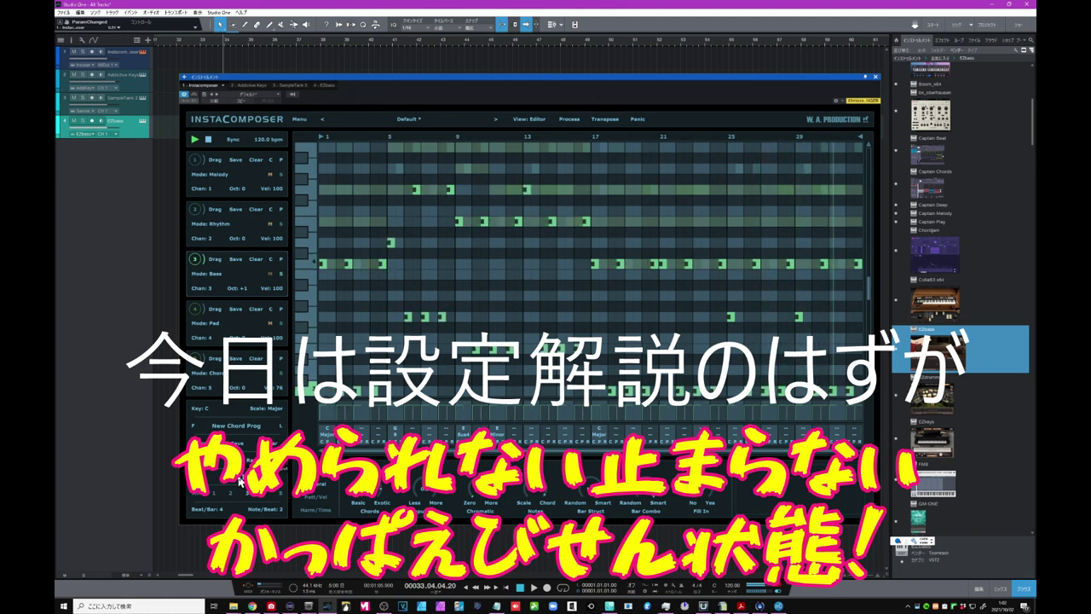
pyautogui.click(240, 483)
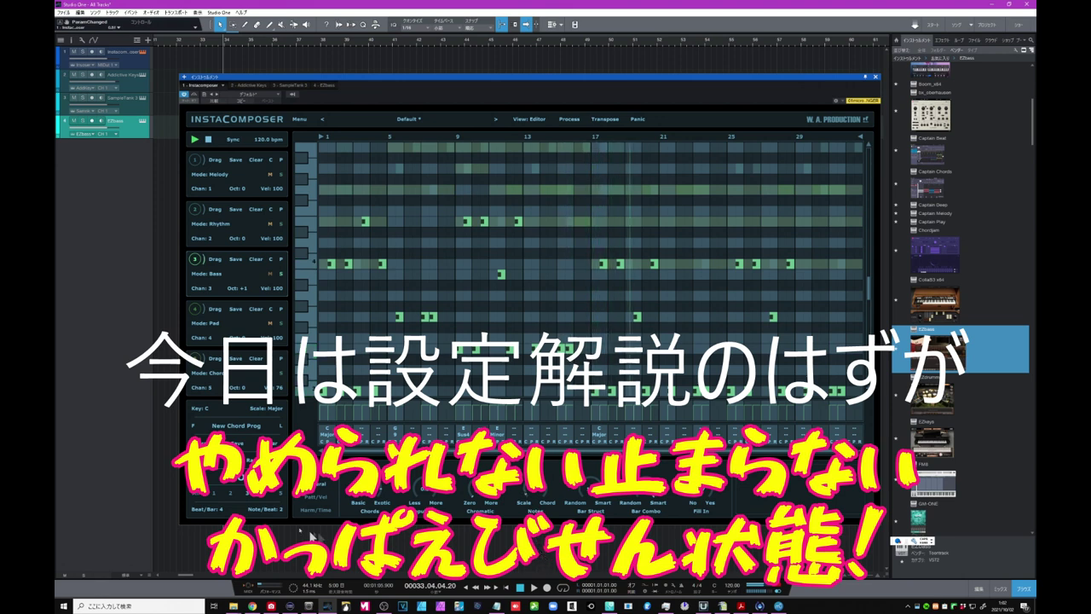
pyautogui.click(241, 480)
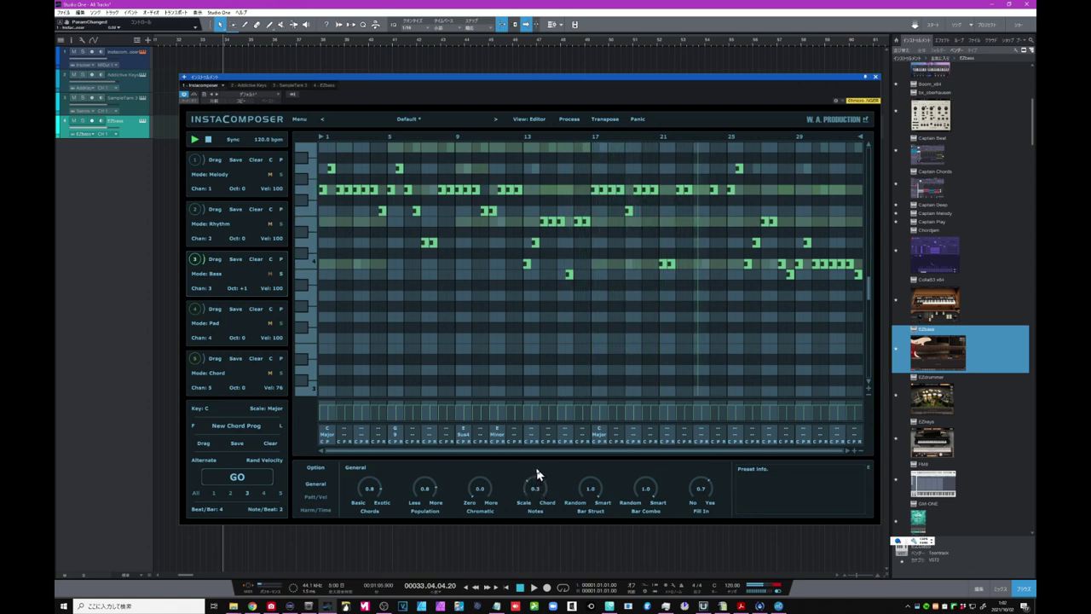
# Set the Bass track's Notes option to 0.3 toward Scale, regenerate the bass line and stop playback.
pyautogui.click(248, 479)
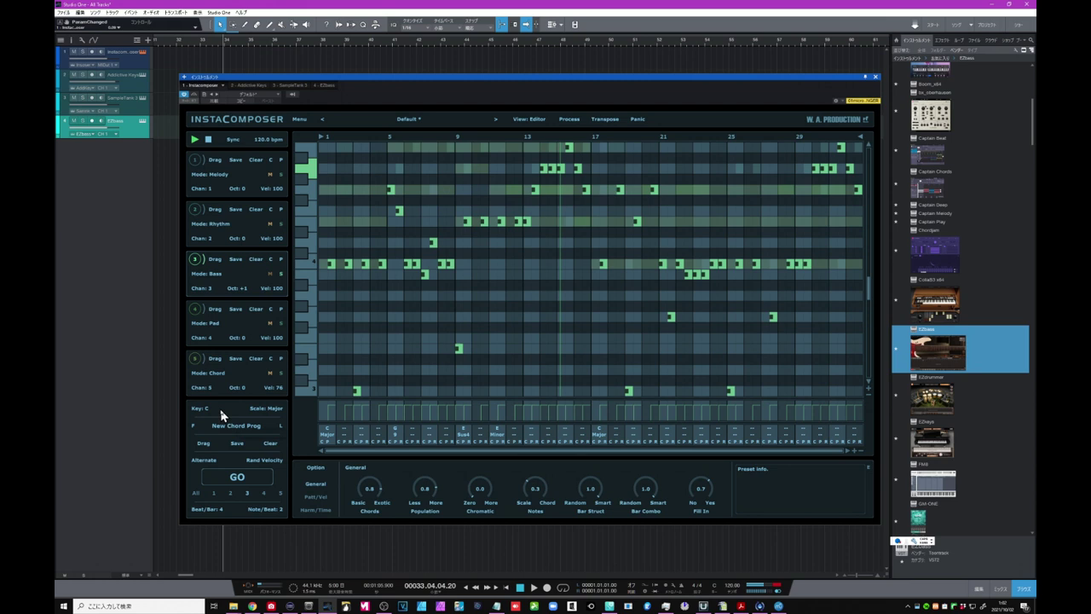
pyautogui.click(209, 139)
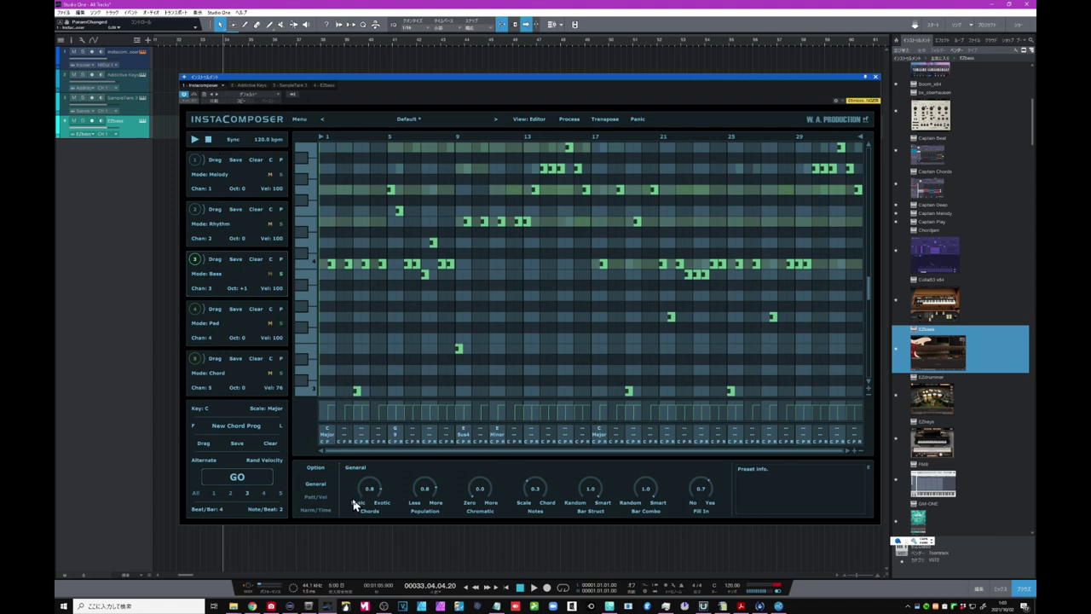
# Set the Bass track's Pattern/Motif options to Add 0.8, Length 0.7, Repeat 0.7 and Variation 0.7, and regenerate the bass line.
pyautogui.click(318, 500)
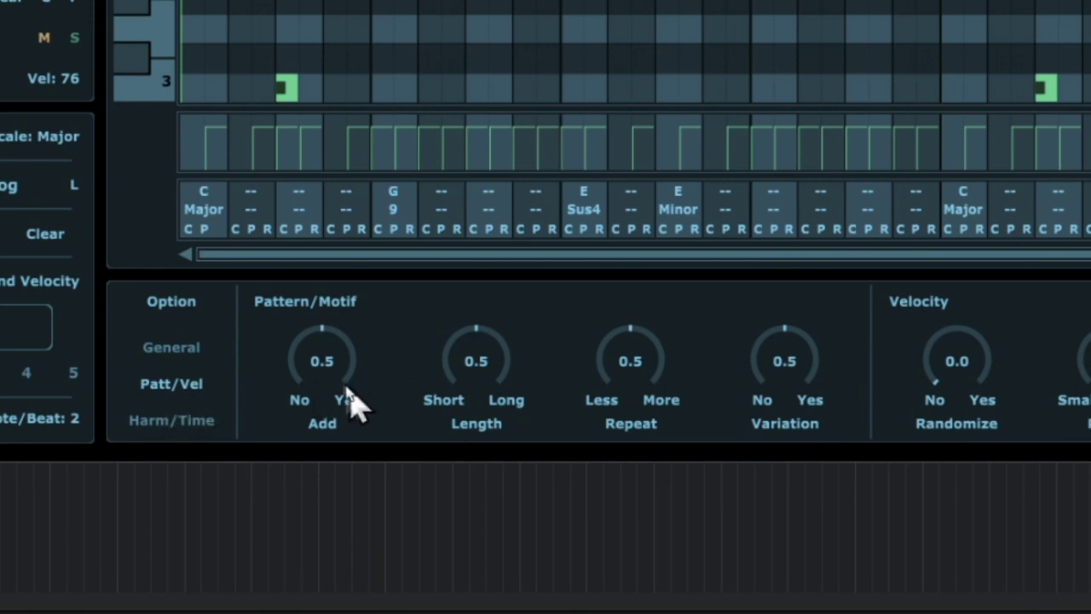
pyautogui.moveTo(333, 358); pyautogui.dragTo(408, 407)
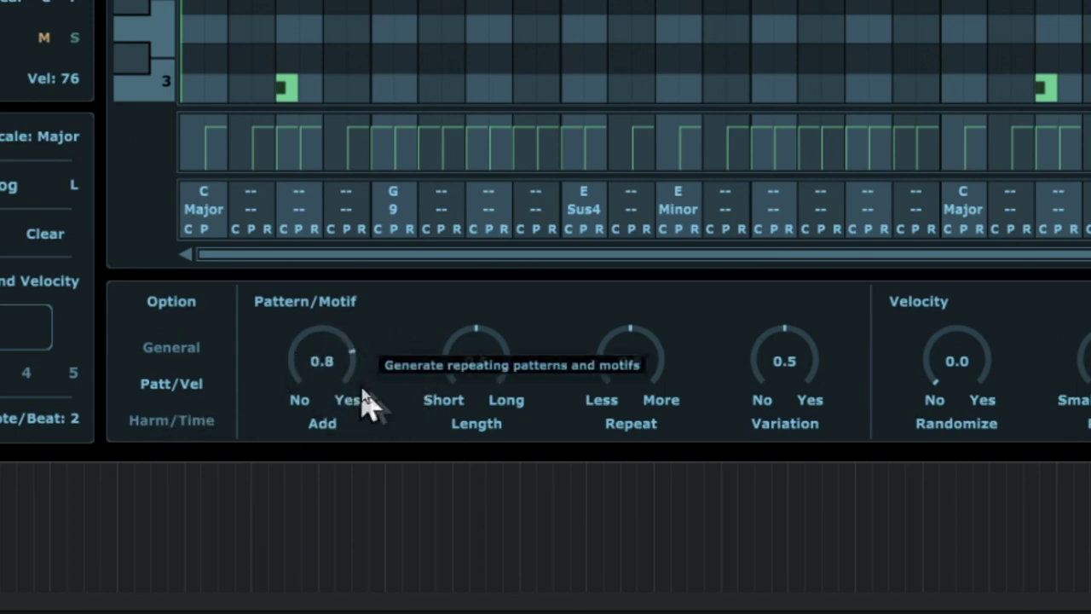
pyautogui.moveTo(481, 364); pyautogui.dragTo(488, 353)
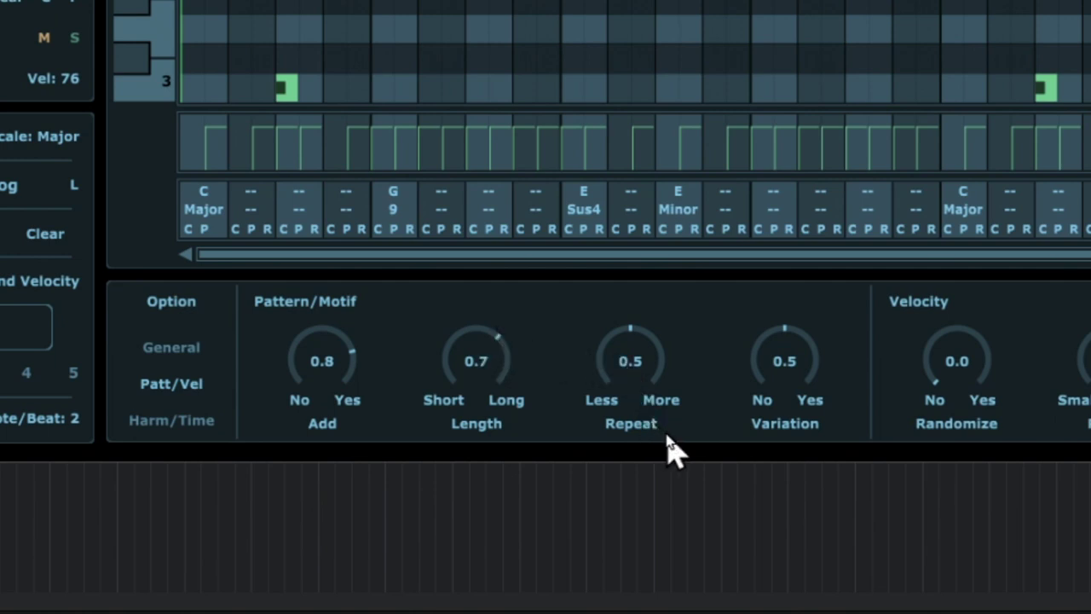
pyautogui.moveTo(623, 352); pyautogui.dragTo(622, 343)
pyautogui.moveTo(634, 316)
pyautogui.mouseDown()
pyautogui.moveTo(604, 397)
pyautogui.moveTo(641, 325)
pyautogui.mouseUp()
pyautogui.moveTo(793, 378); pyautogui.dragTo(801, 349)
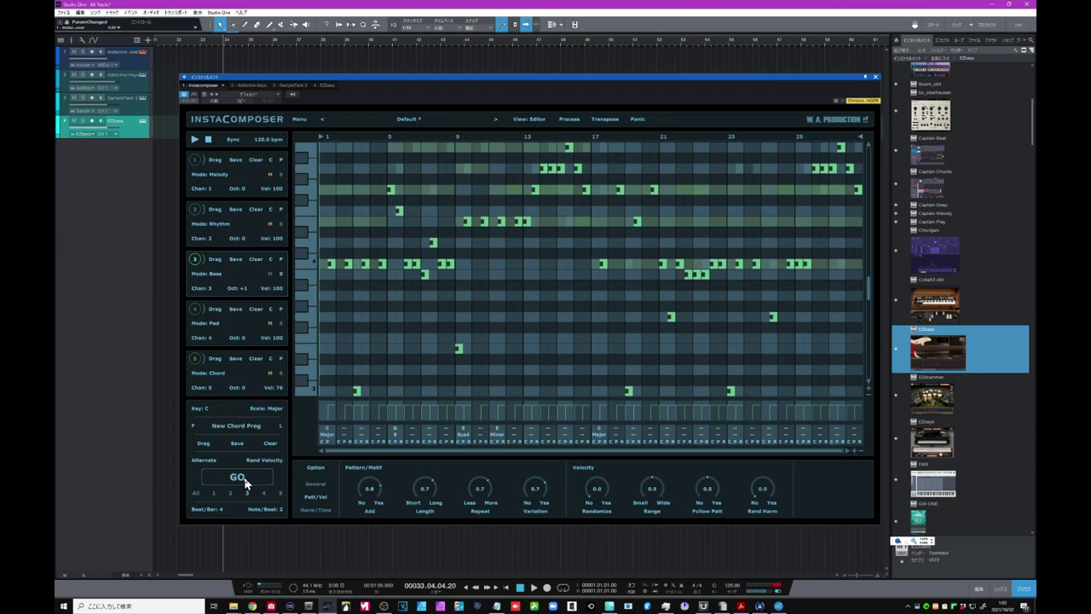
pyautogui.click(244, 476)
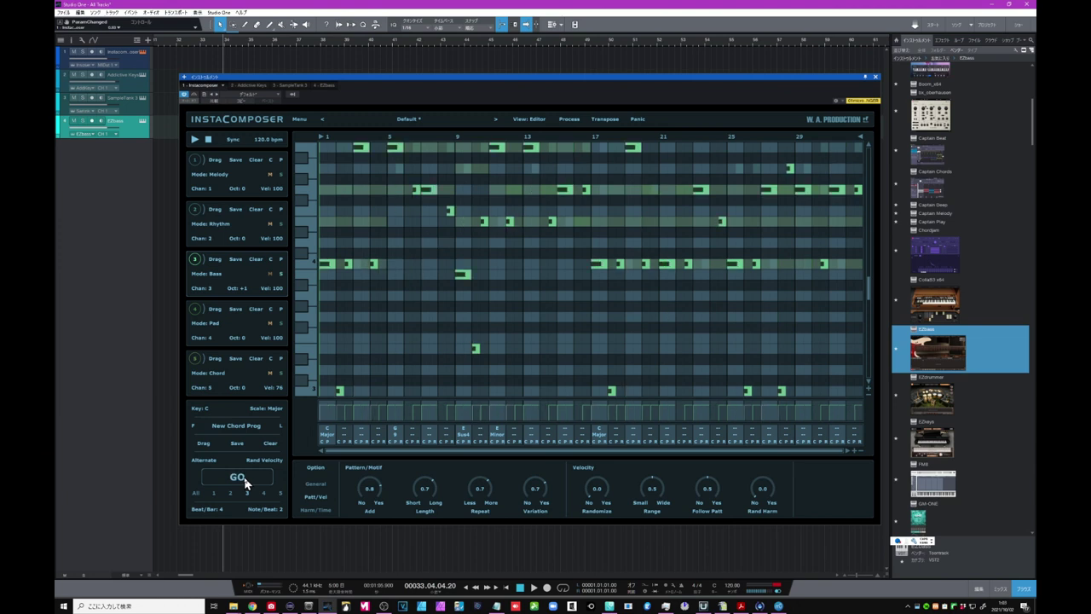
# Regenerate the Bass track's line several more times and play it back to audition it.
pyautogui.click(244, 477)
pyautogui.click(244, 476)
pyautogui.click(243, 477)
pyautogui.click(244, 476)
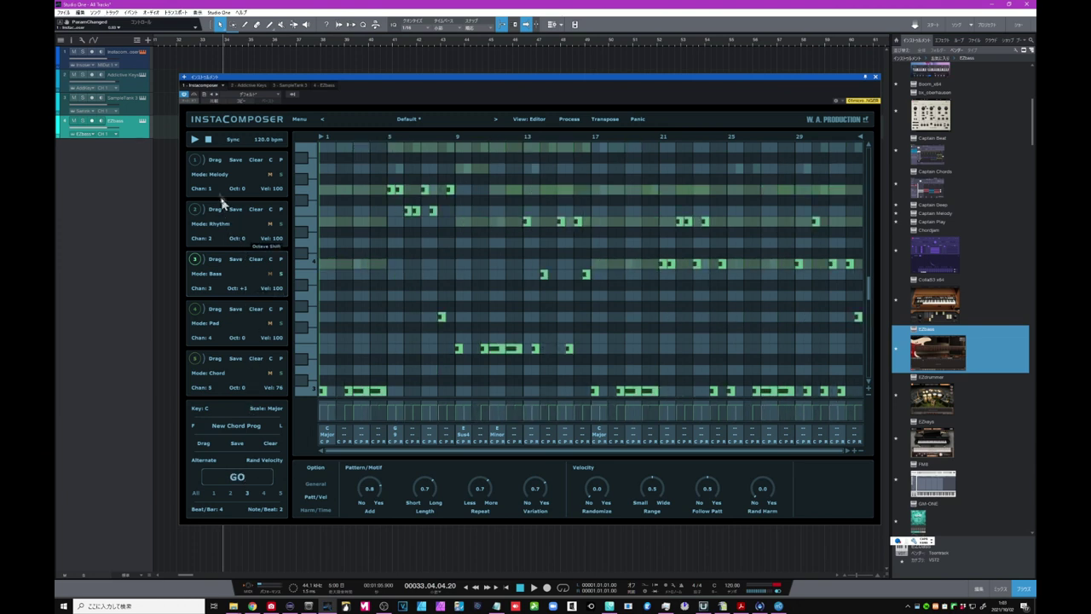
pyautogui.click(195, 141)
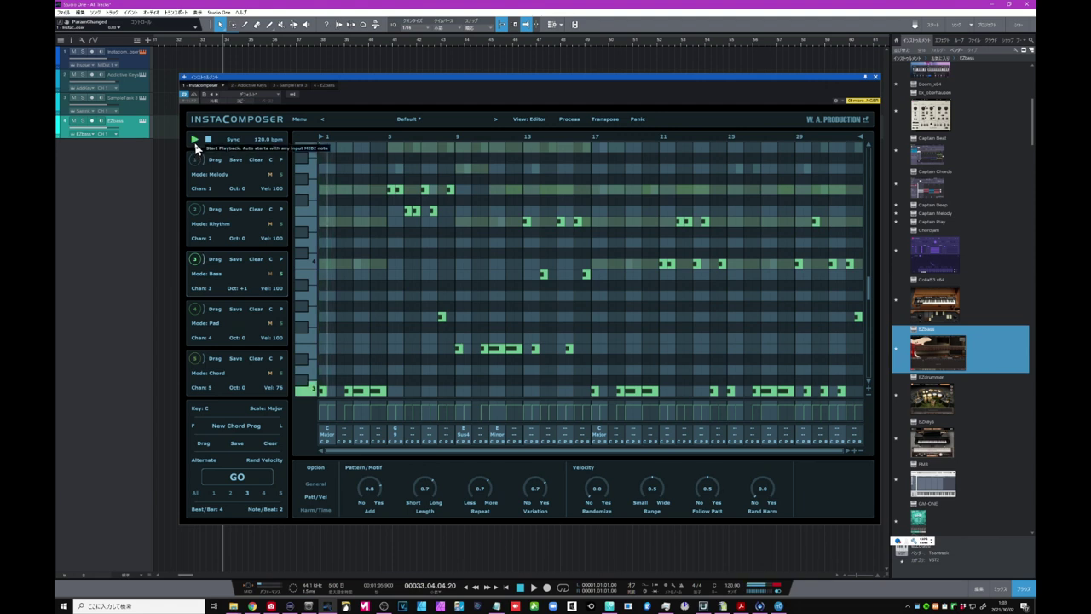
pyautogui.click(242, 481)
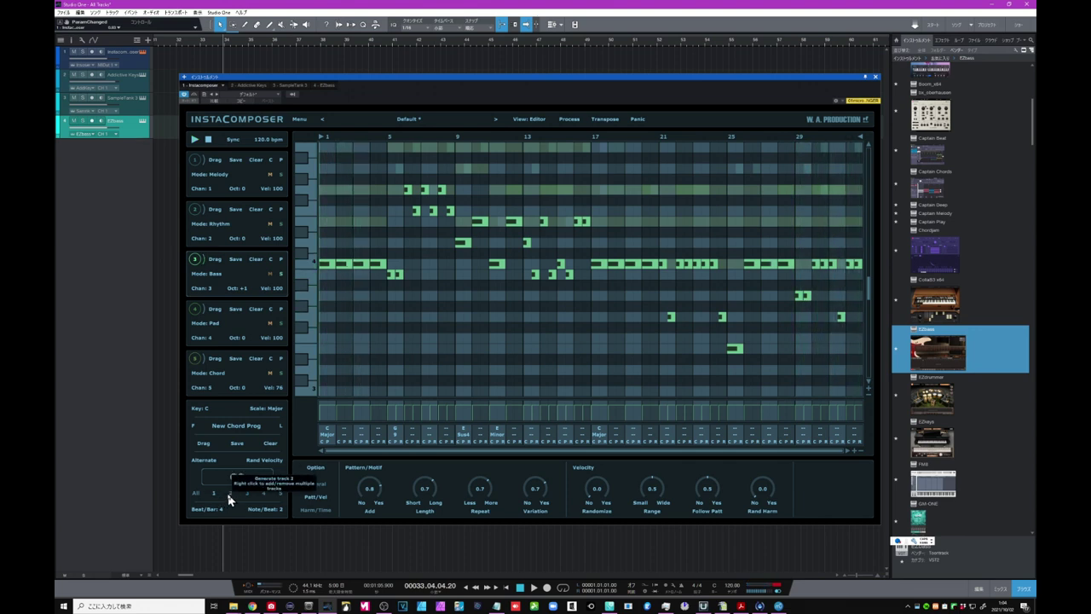
# Set the Bass track's Harmony options to Add 0.5 and Number 0.8, and regenerate the bass line several times.
pyautogui.click(281, 496)
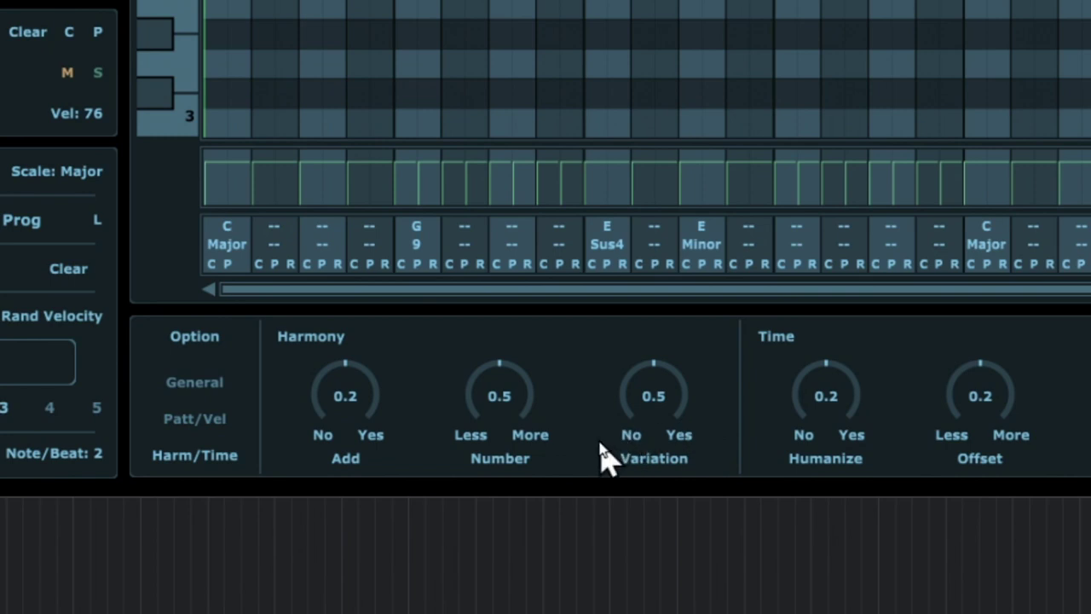
pyautogui.moveTo(346, 410); pyautogui.dragTo(345, 396)
pyautogui.moveTo(489, 395); pyautogui.dragTo(485, 364)
pyautogui.click(9, 371)
pyautogui.click(8, 370)
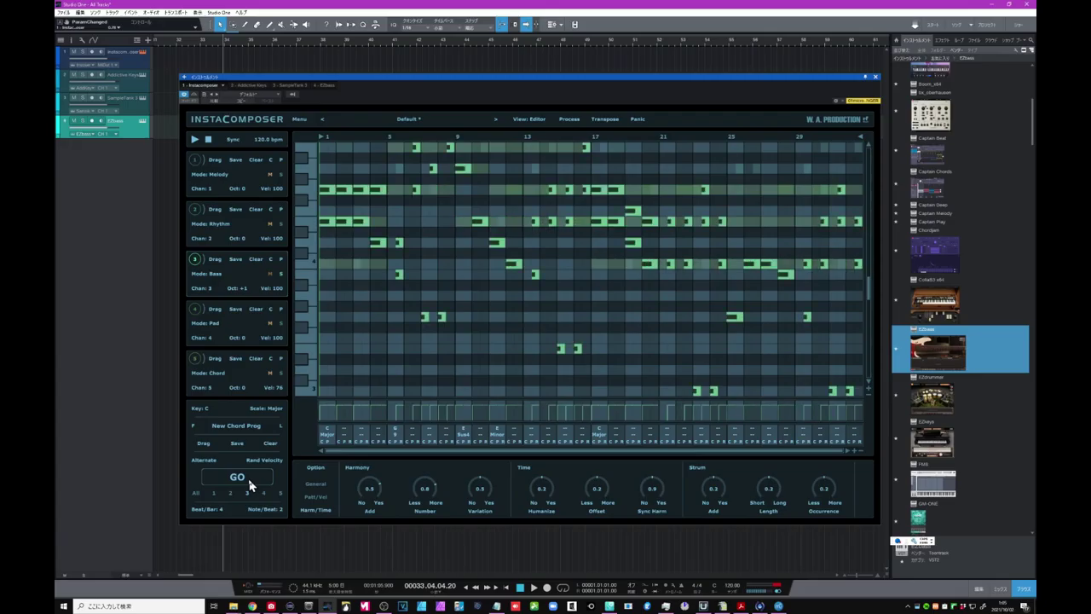
pyautogui.click(250, 485)
pyautogui.click(250, 485)
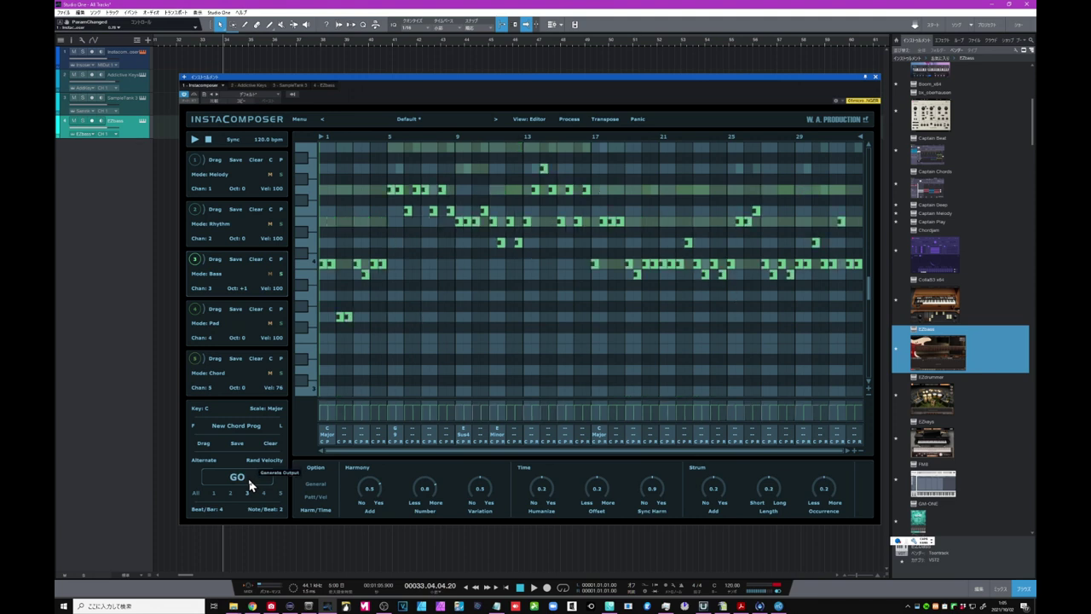
pyautogui.click(250, 485)
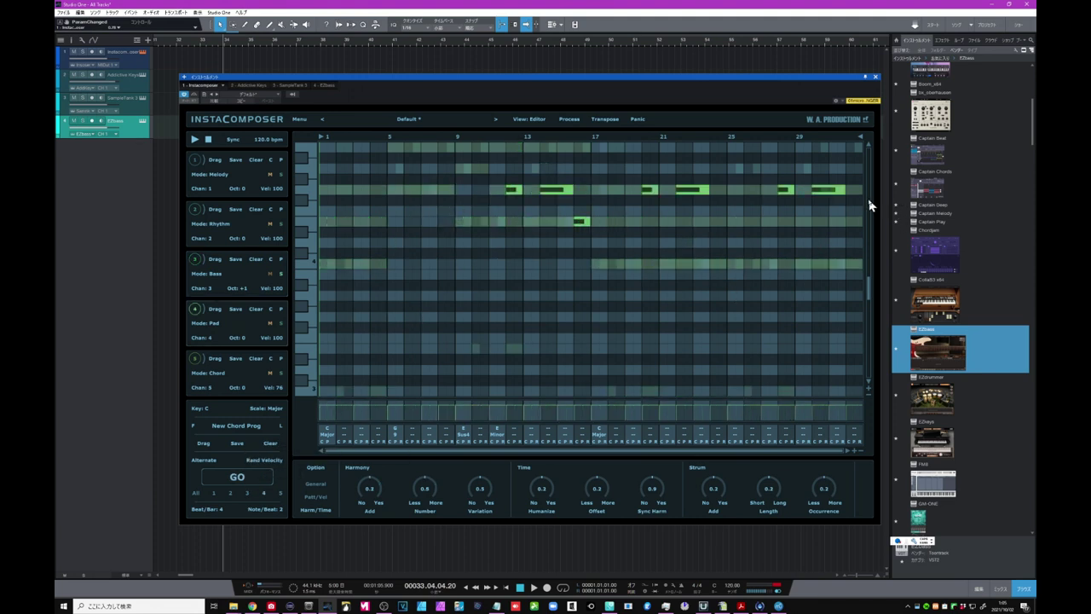
# Generate the Pad track, set its Harmony Variation to 1.0 and regenerate the pad several times.
pyautogui.click(243, 484)
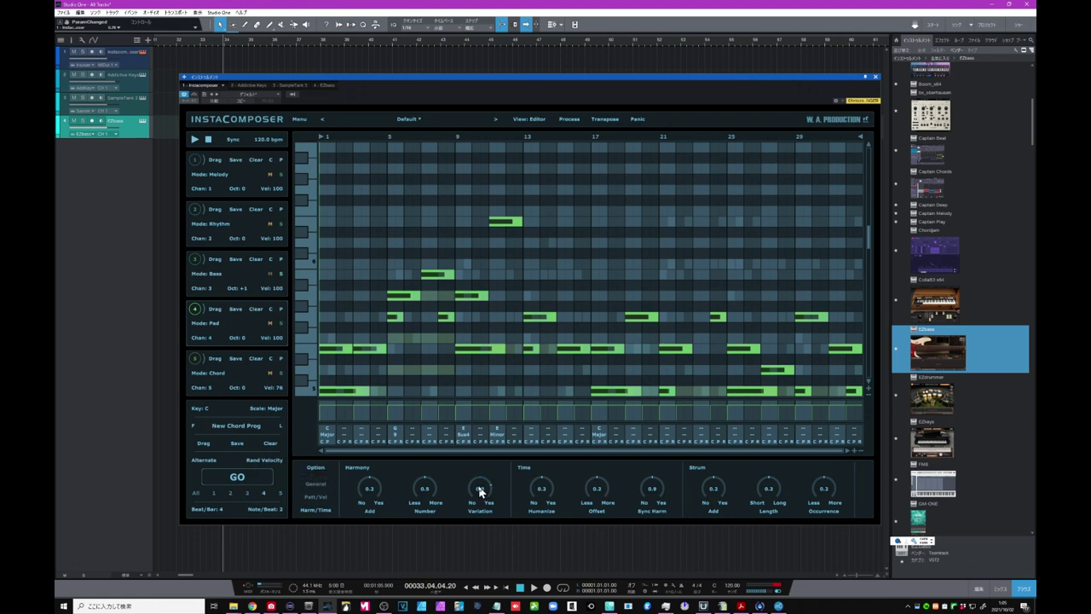
pyautogui.click(248, 482)
pyautogui.click(248, 482)
pyautogui.click(248, 482)
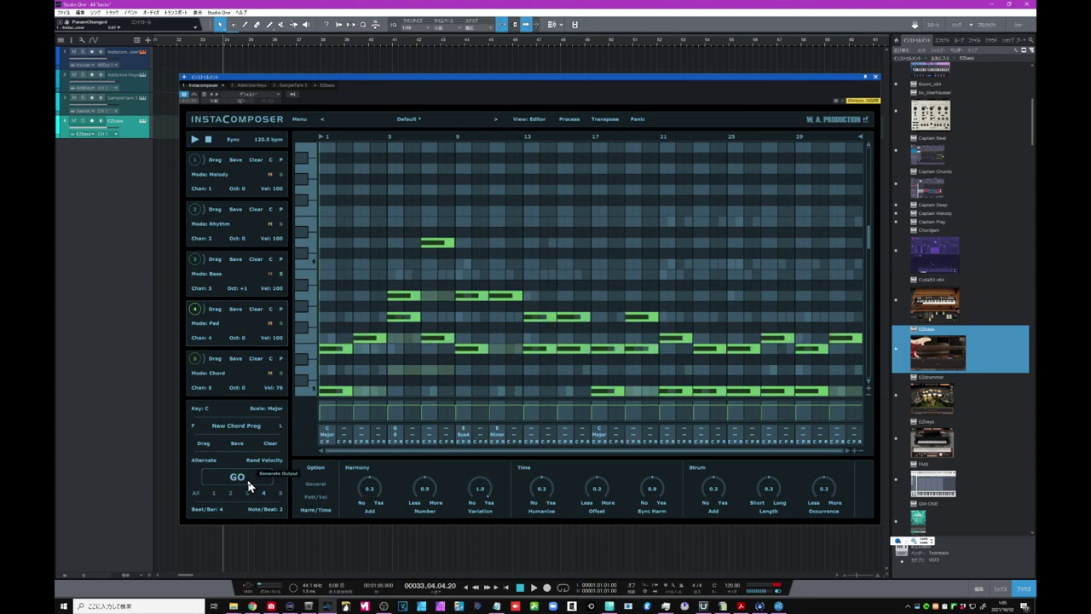
pyautogui.click(247, 482)
pyautogui.click(247, 482)
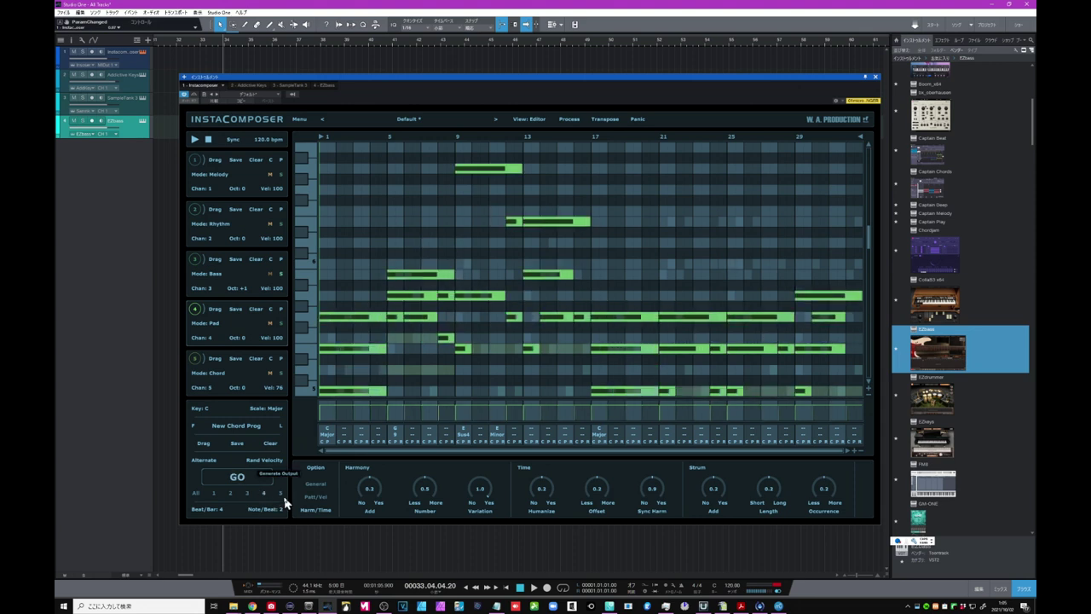
# Set the Pad track's Population to 0.0 in the General options and regenerate the pad repeatedly, auditioning it with playback.
pyautogui.click(316, 485)
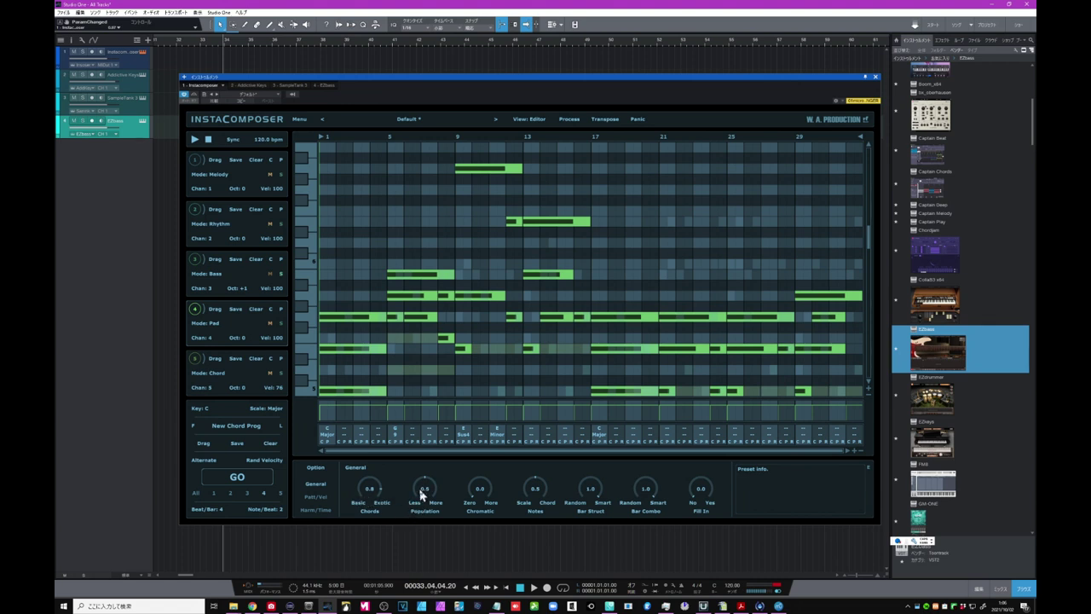
pyautogui.click(246, 486)
pyautogui.click(245, 485)
pyautogui.click(245, 485)
pyautogui.click(245, 485)
pyautogui.click(245, 486)
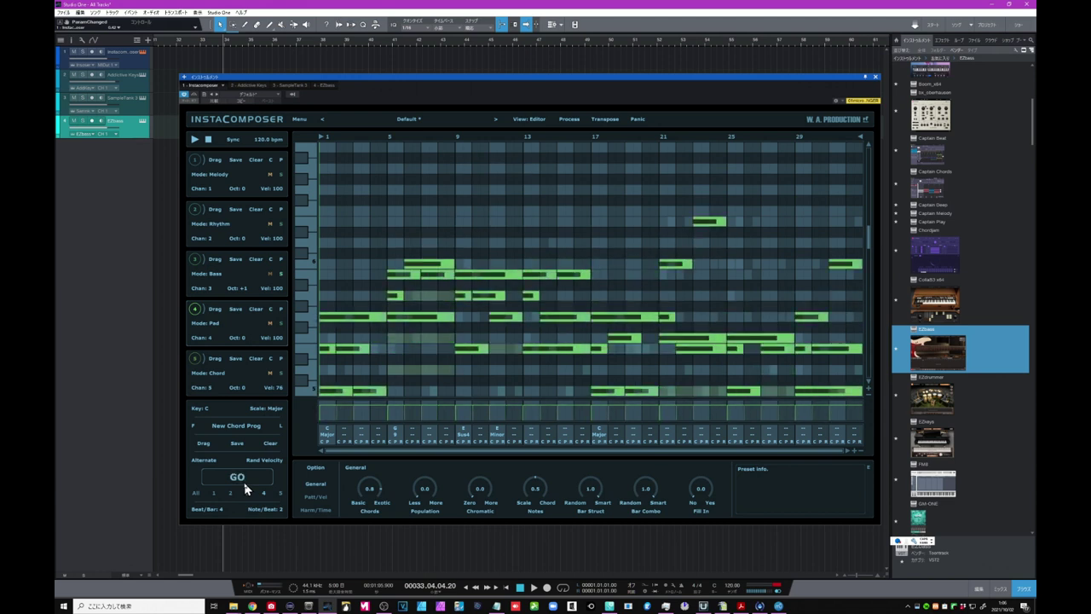
pyautogui.click(245, 486)
pyautogui.click(246, 485)
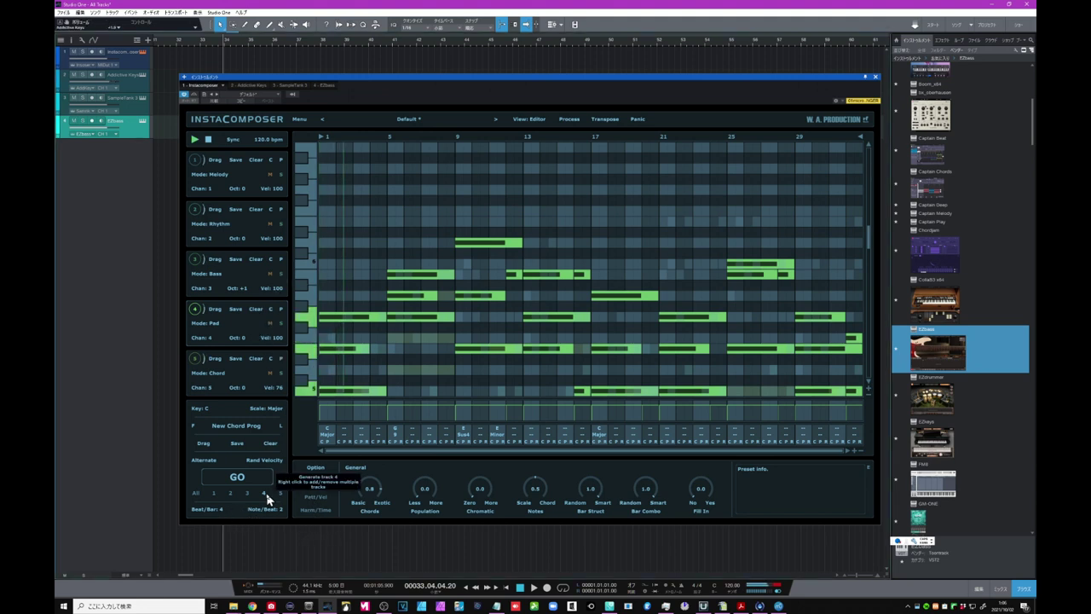
pyautogui.click(239, 479)
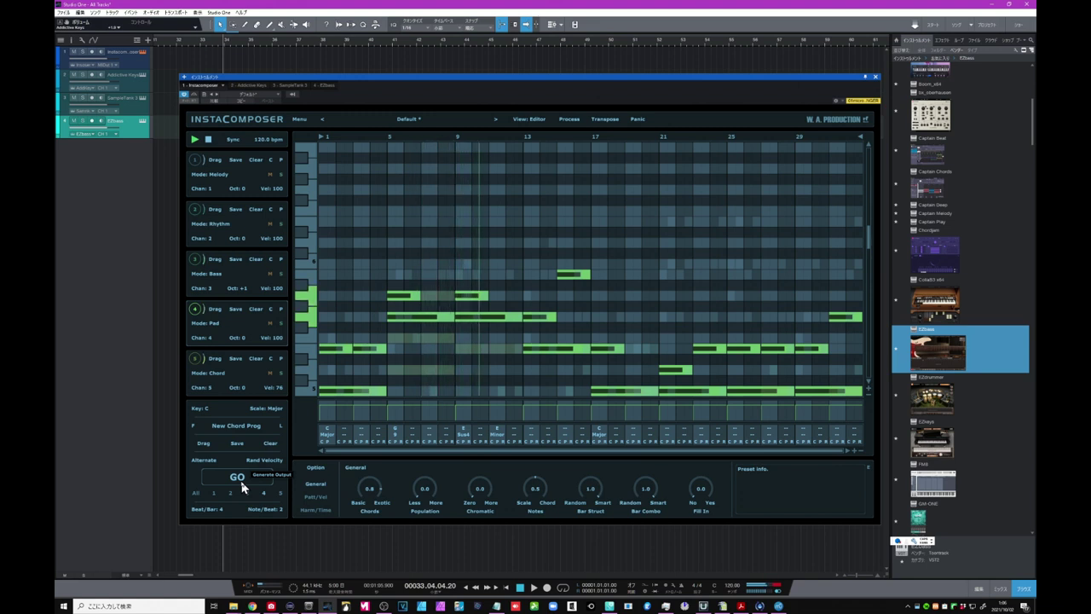
# Set the Rhythm track's octave to +1 and regenerate the rhythm part several times during playback.
pyautogui.click(249, 227)
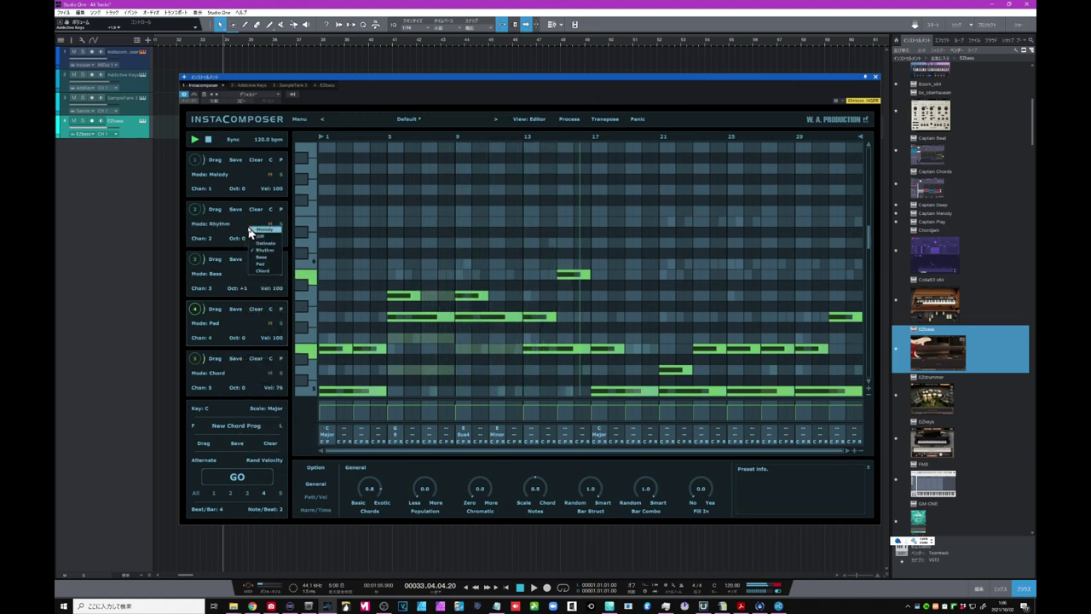
pyautogui.click(197, 211)
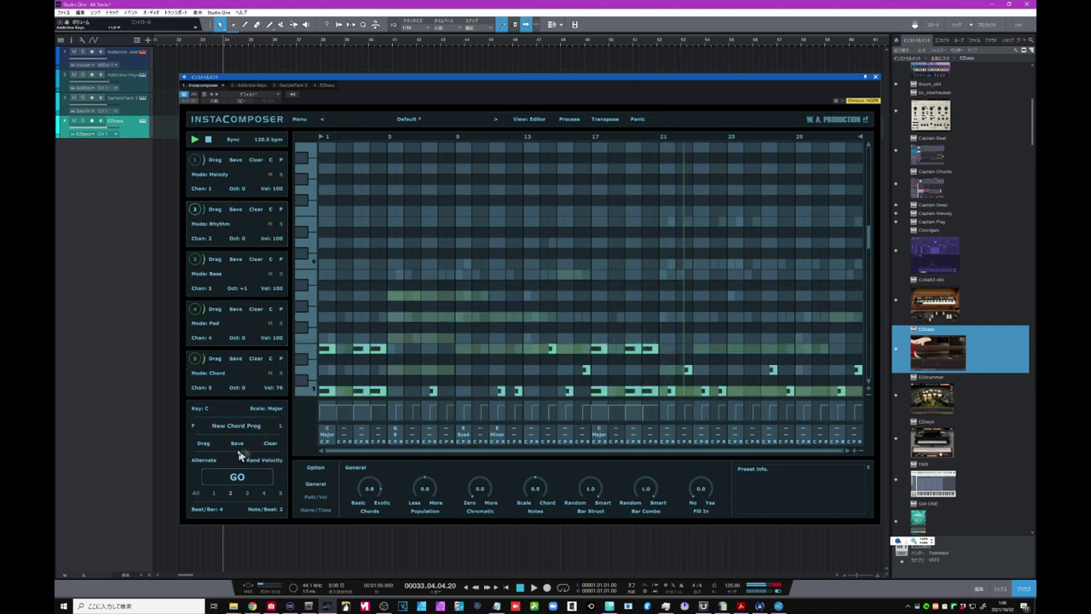
pyautogui.click(243, 240)
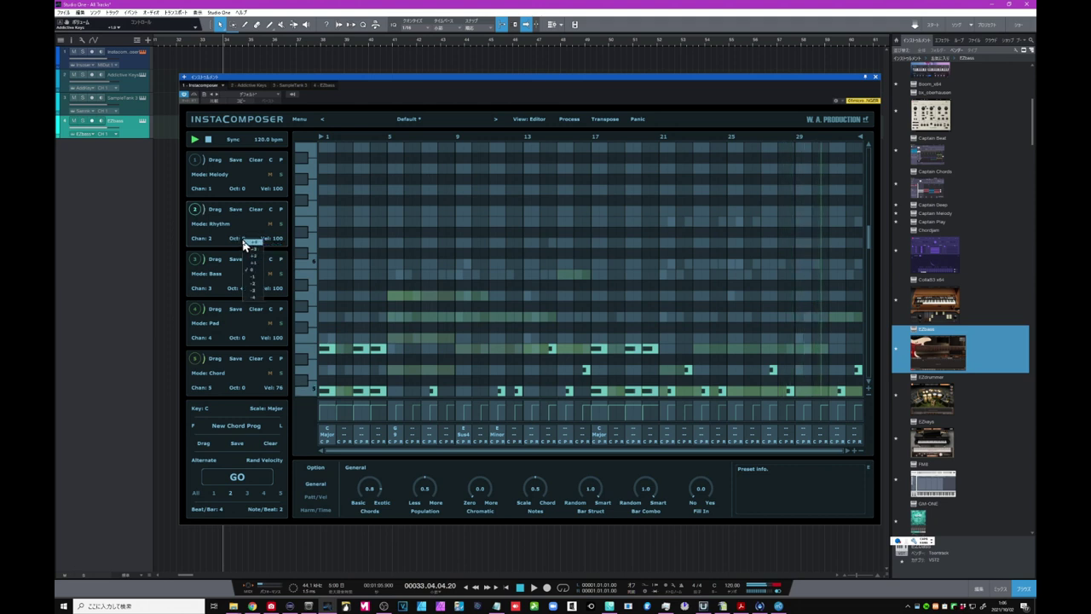
pyautogui.click(248, 264)
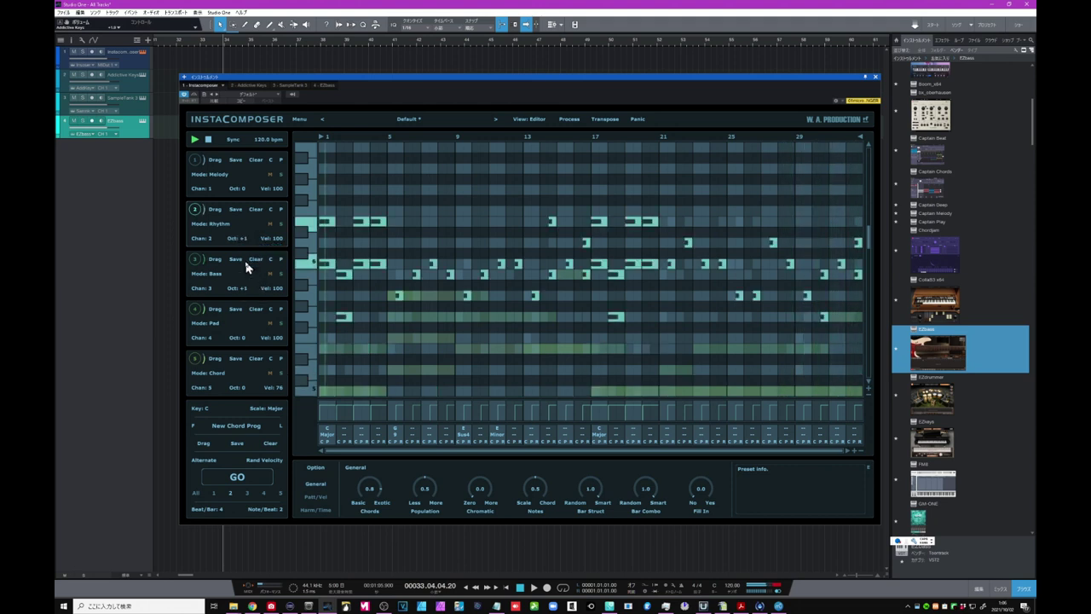
pyautogui.click(237, 476)
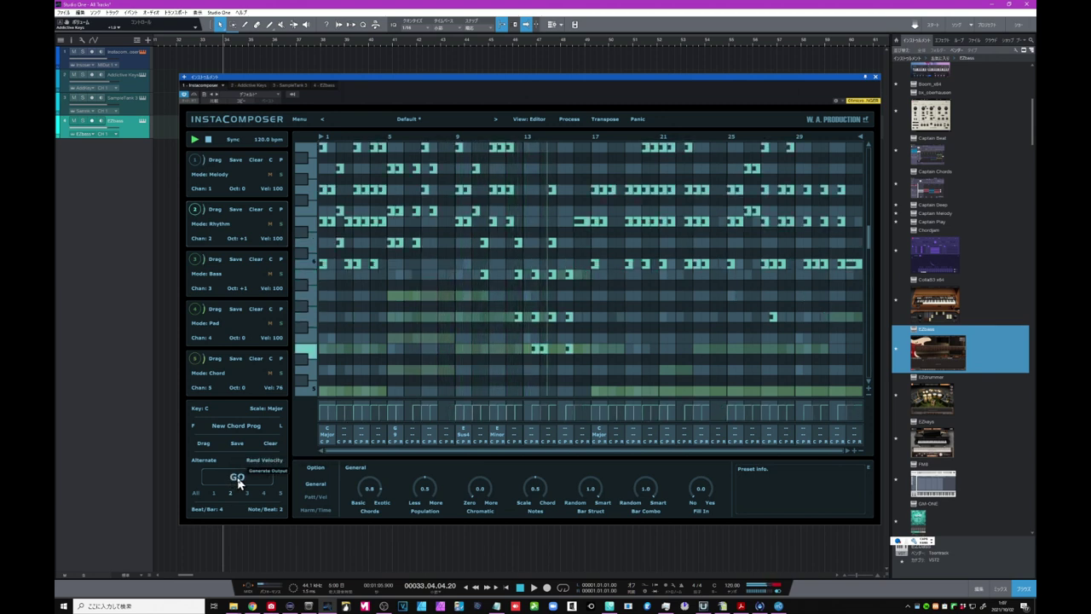
pyautogui.click(237, 477)
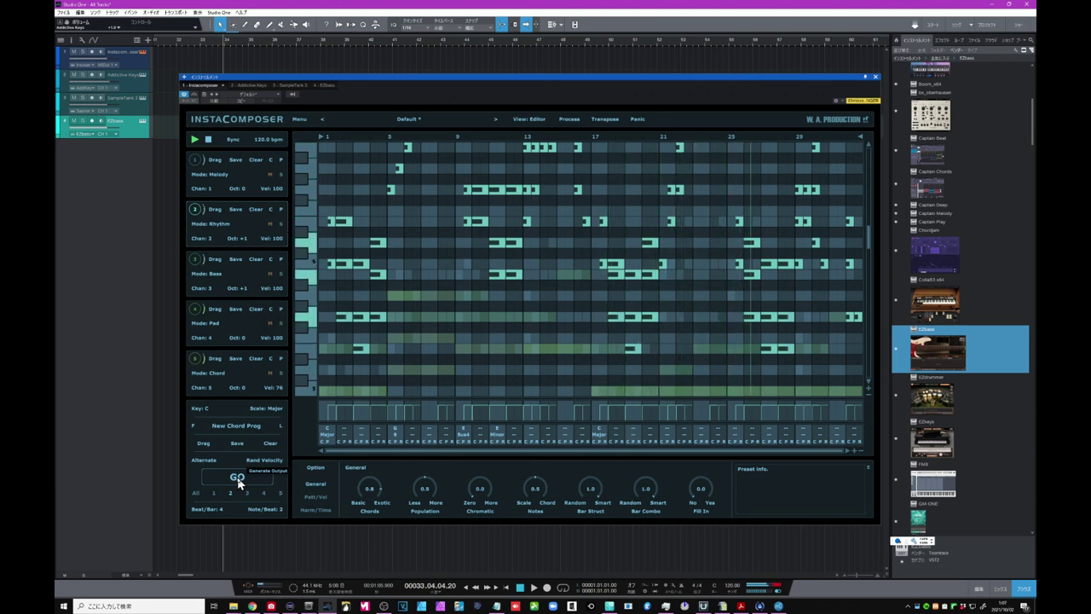
pyautogui.click(237, 476)
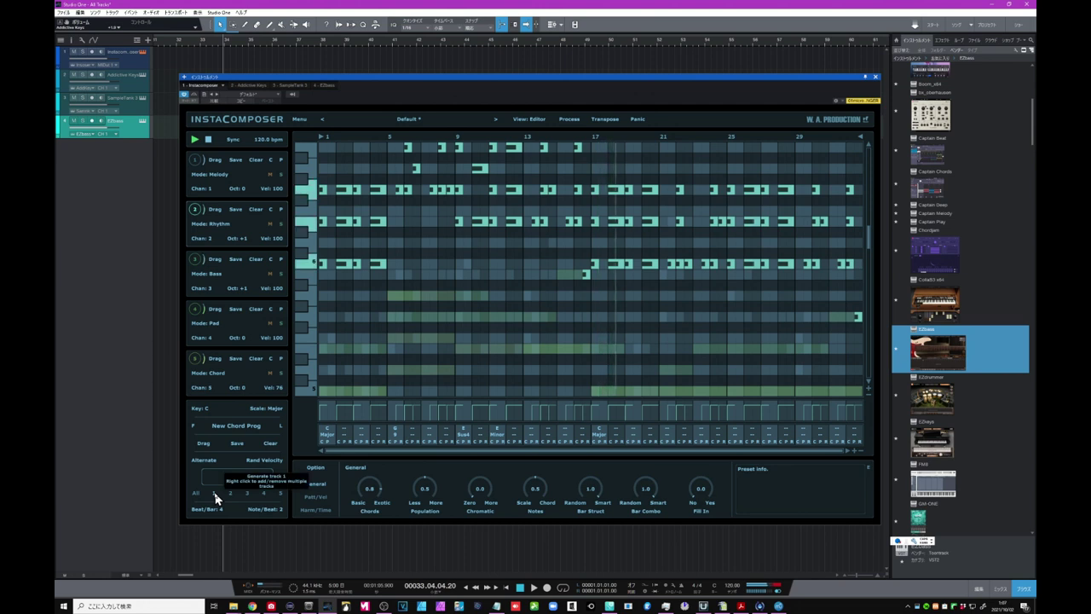
# Switch to the Melody track, regenerate its melody several times during playback and stop playback.
pyautogui.click(241, 180)
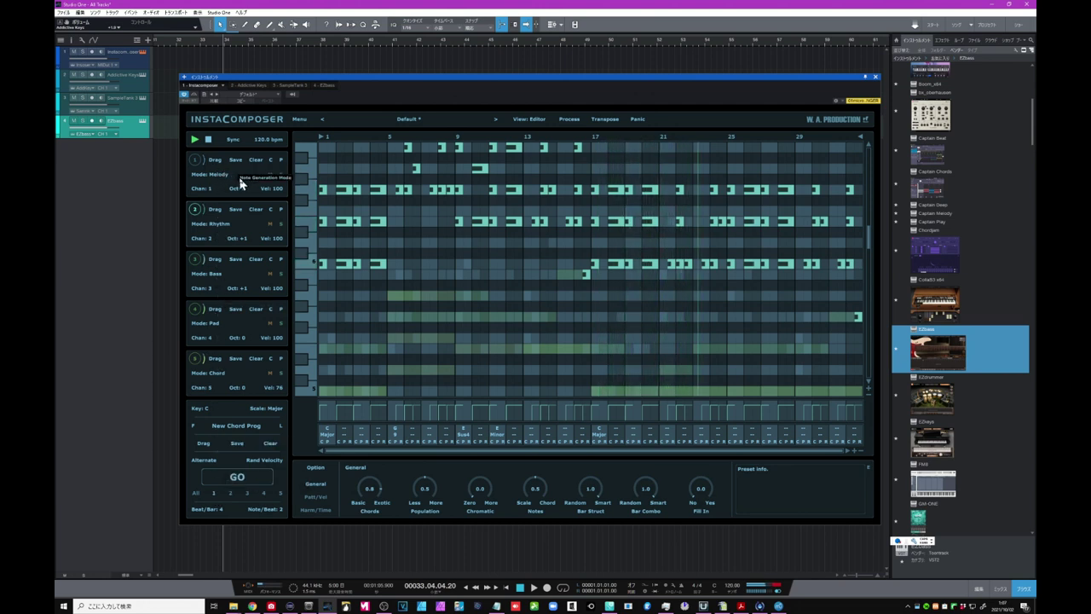
pyautogui.click(195, 161)
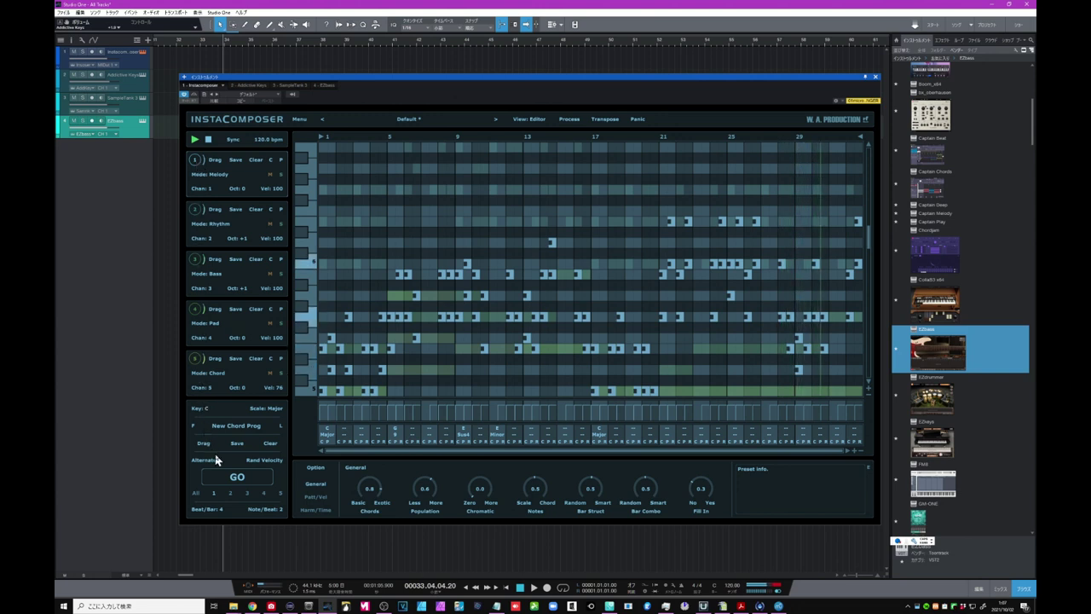
pyautogui.click(234, 483)
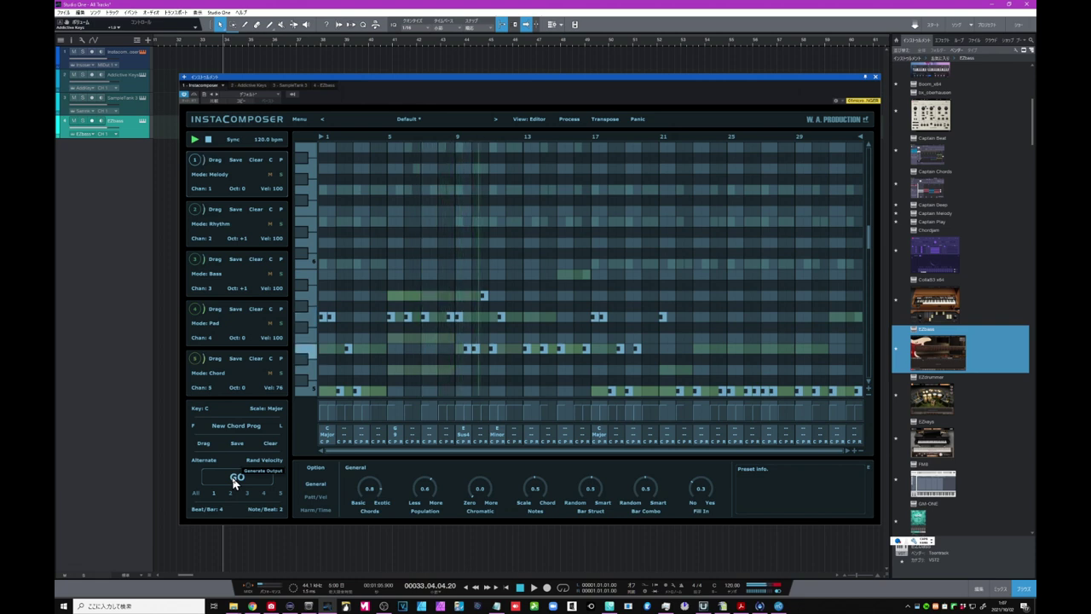
pyautogui.click(233, 478)
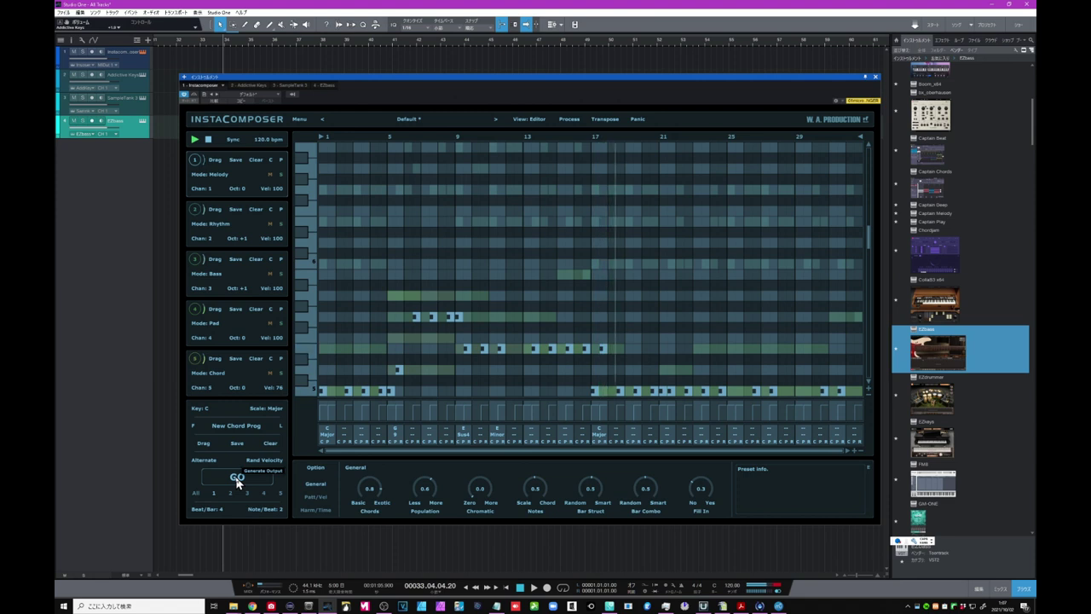
pyautogui.click(237, 481)
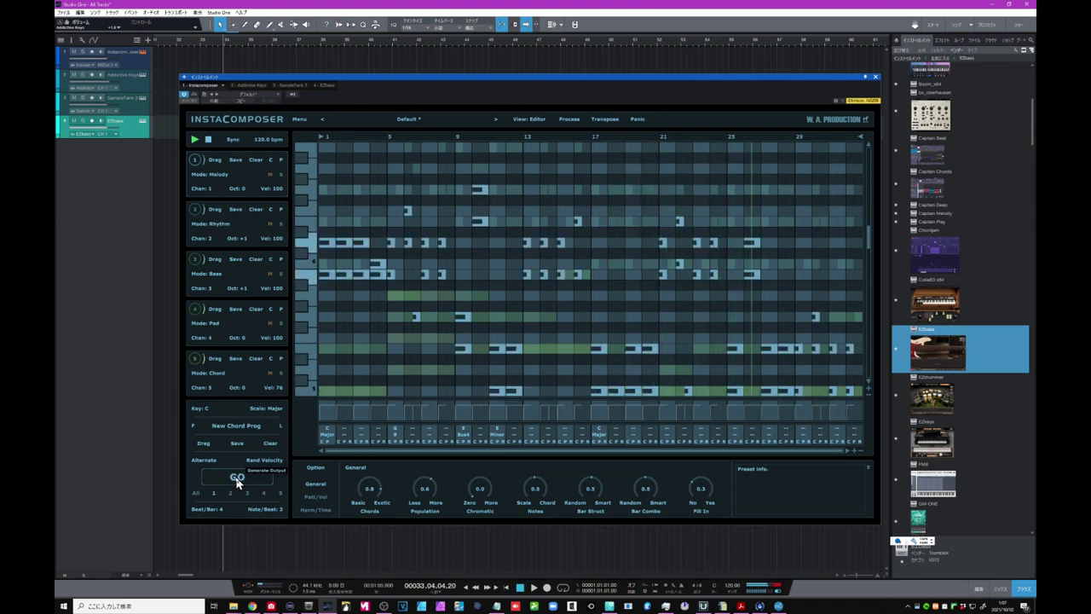
pyautogui.click(237, 481)
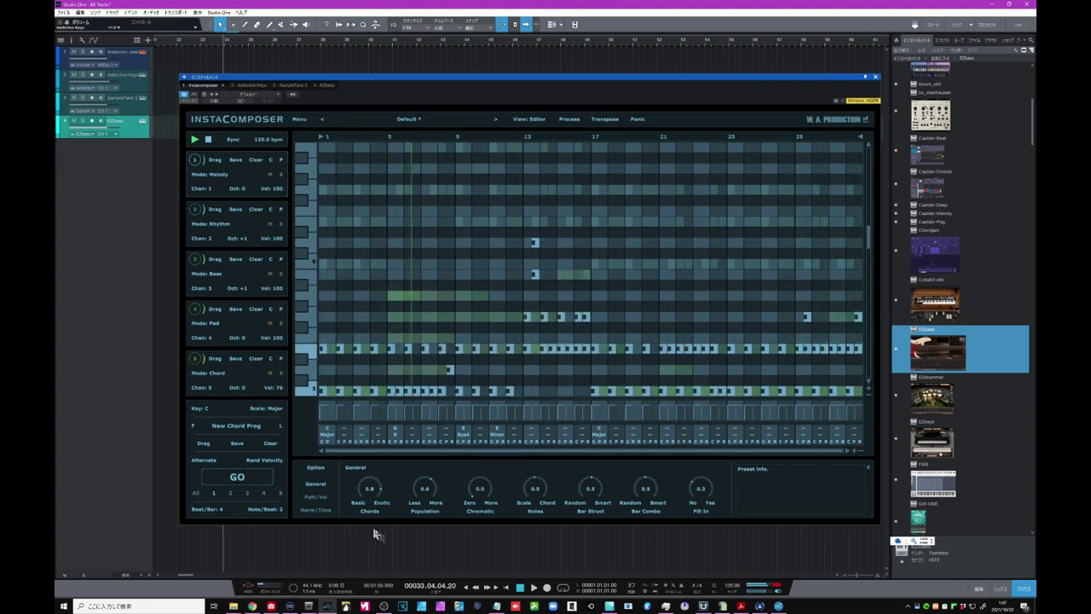
pyautogui.click(209, 140)
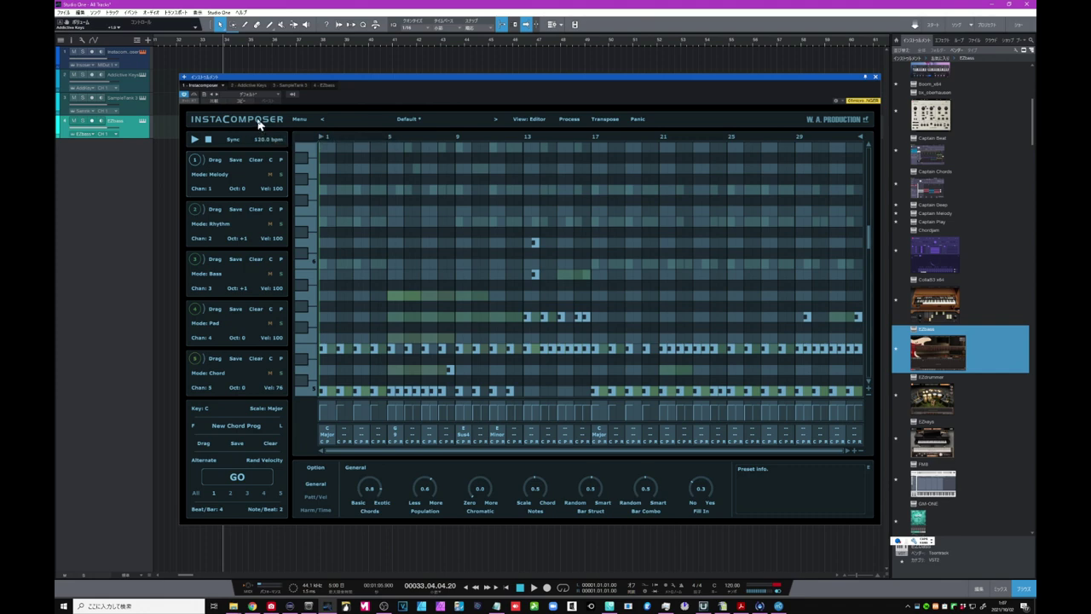
# Move the Instacomposer window aside and export all its generated tracks together into the arrangement as MIDI tracks starting at bar 31.
pyautogui.moveTo(291, 83); pyautogui.dragTo(425, 65)
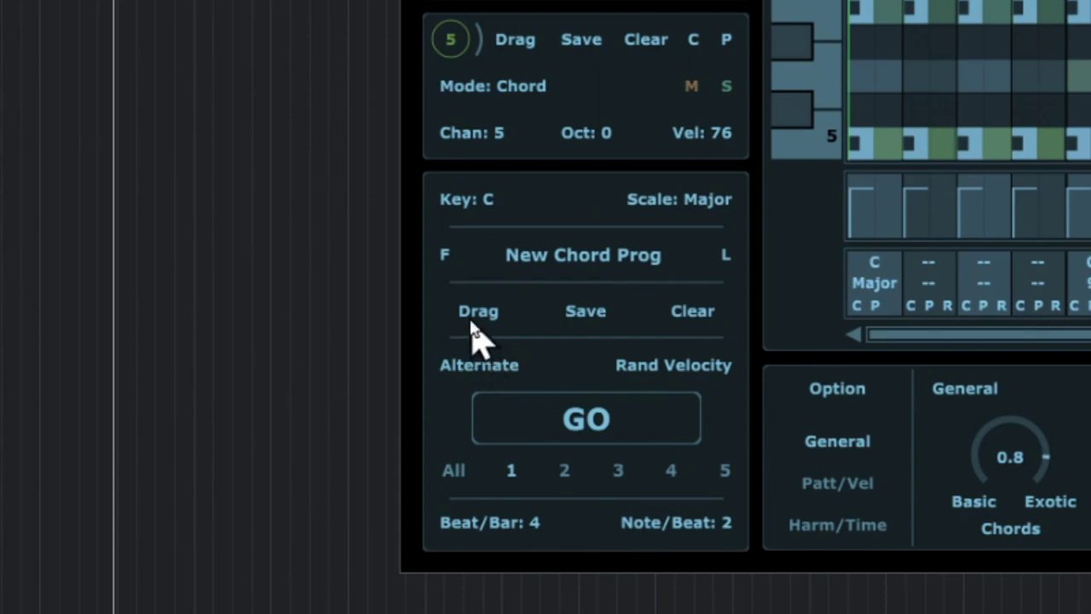
pyautogui.click(477, 322)
pyautogui.moveTo(477, 324); pyautogui.dragTo(179, 232)
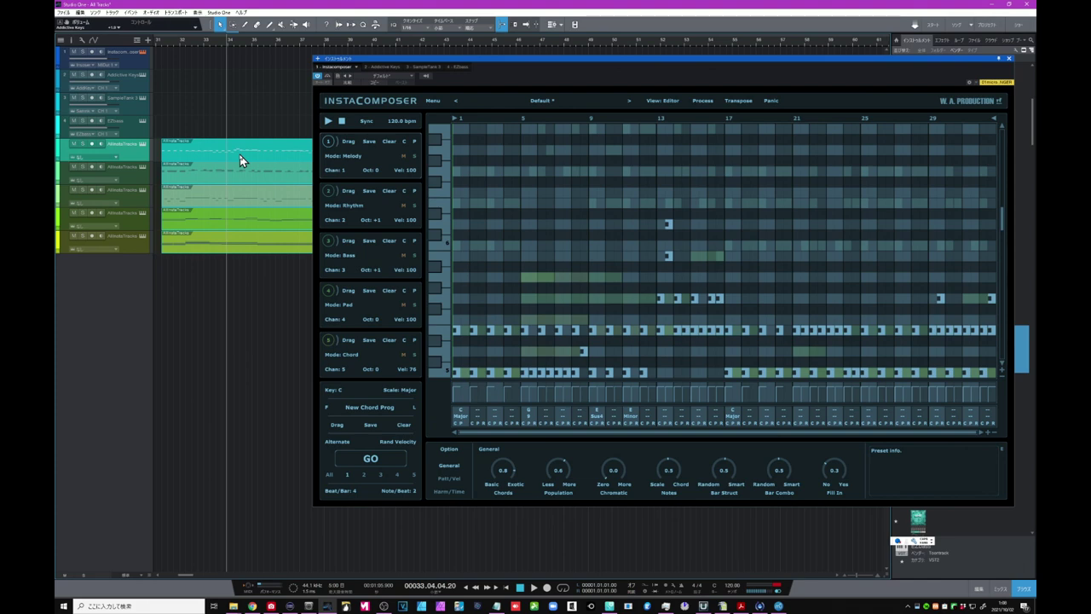
# Move the Instacomposer window clear of the arrangement, select the five exported MIDI clips and duplicate them twice.
pyautogui.scroll(-2, 261, 42)
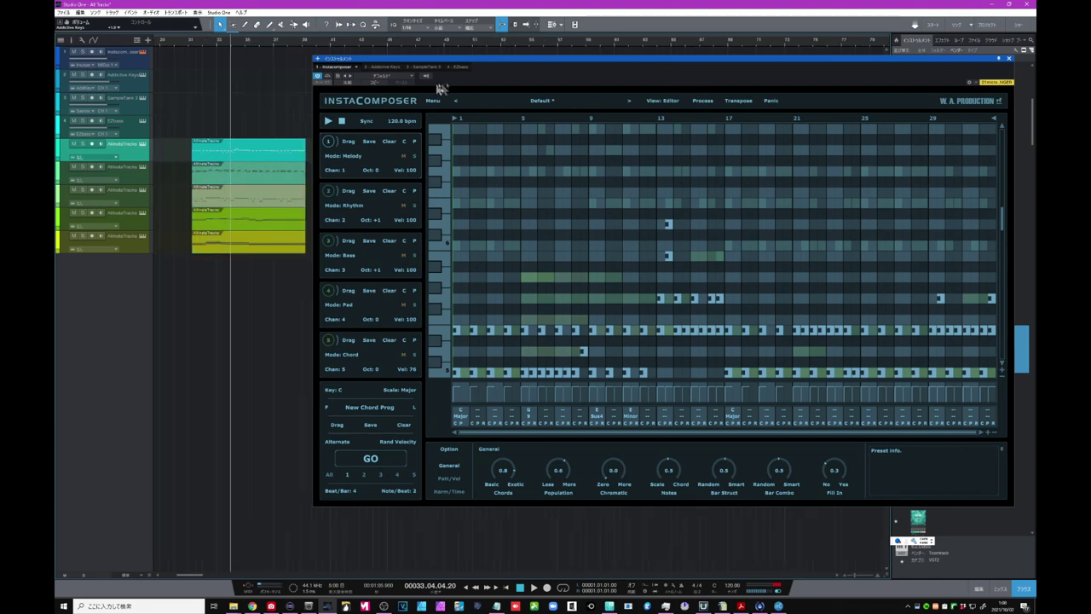
pyautogui.moveTo(482, 59); pyautogui.dragTo(536, 274)
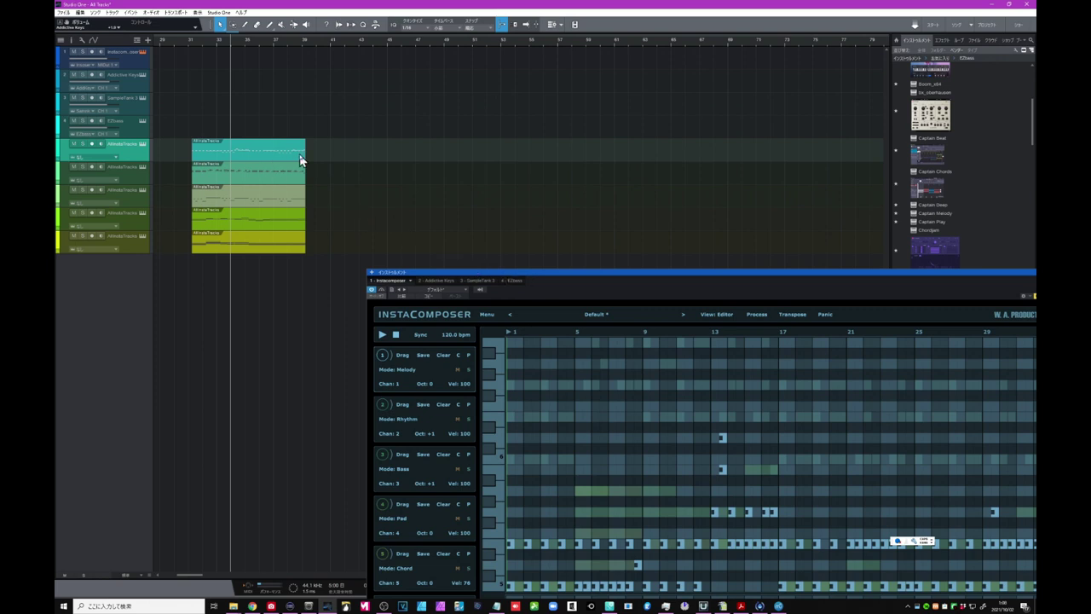
pyautogui.moveTo(353, 150); pyautogui.dragTo(229, 249)
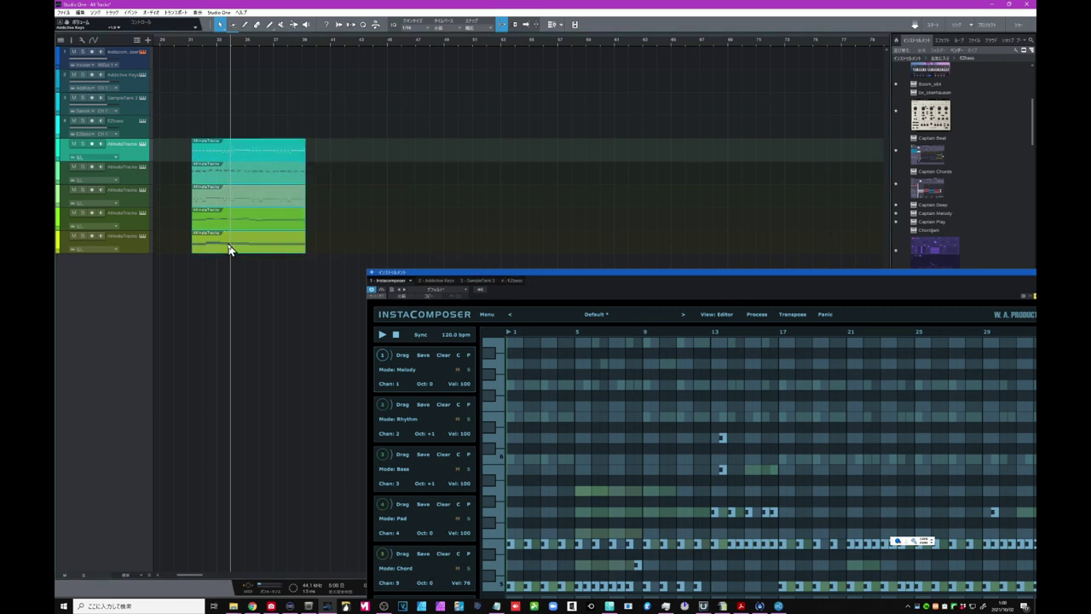
pyautogui.press('d')
pyautogui.press('d')
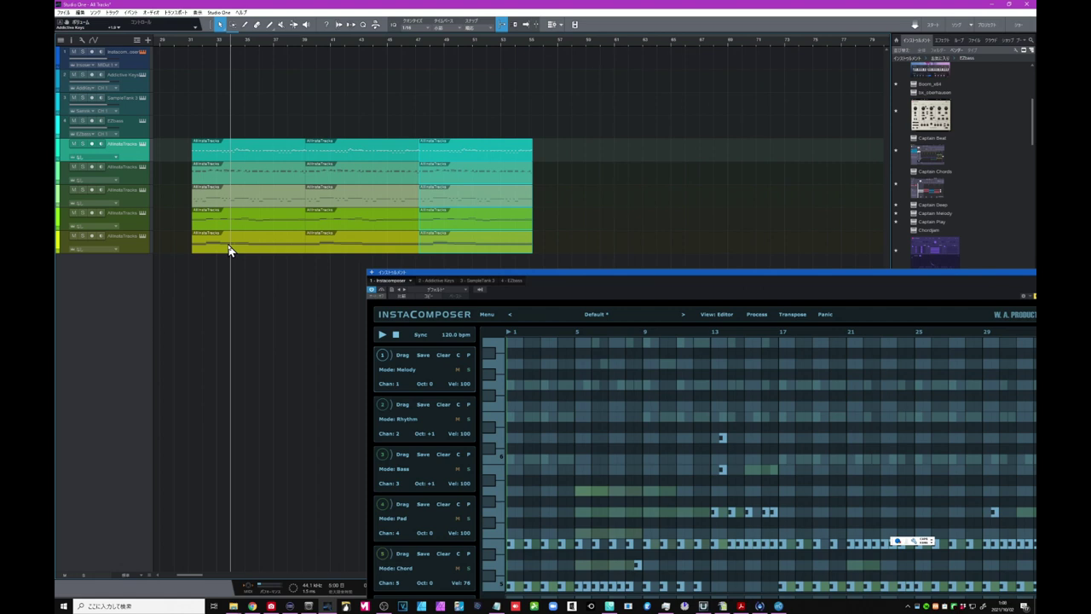
pyautogui.click(417, 133)
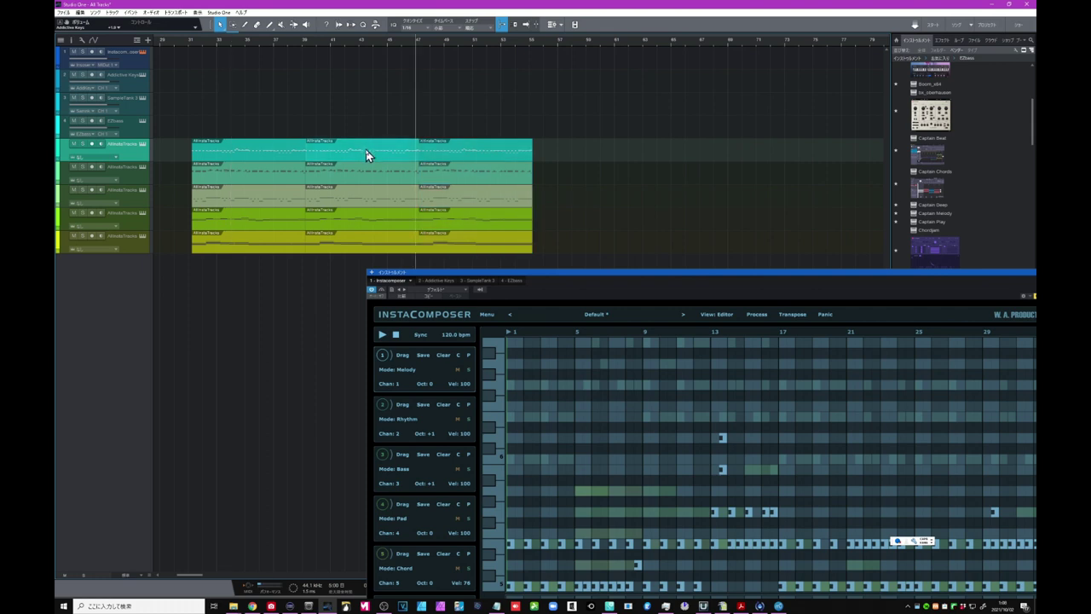
# Delete the two duplicated melody clips at bars 39 and 47 from the first exported track.
pyautogui.click(366, 155)
pyautogui.press('Delete')
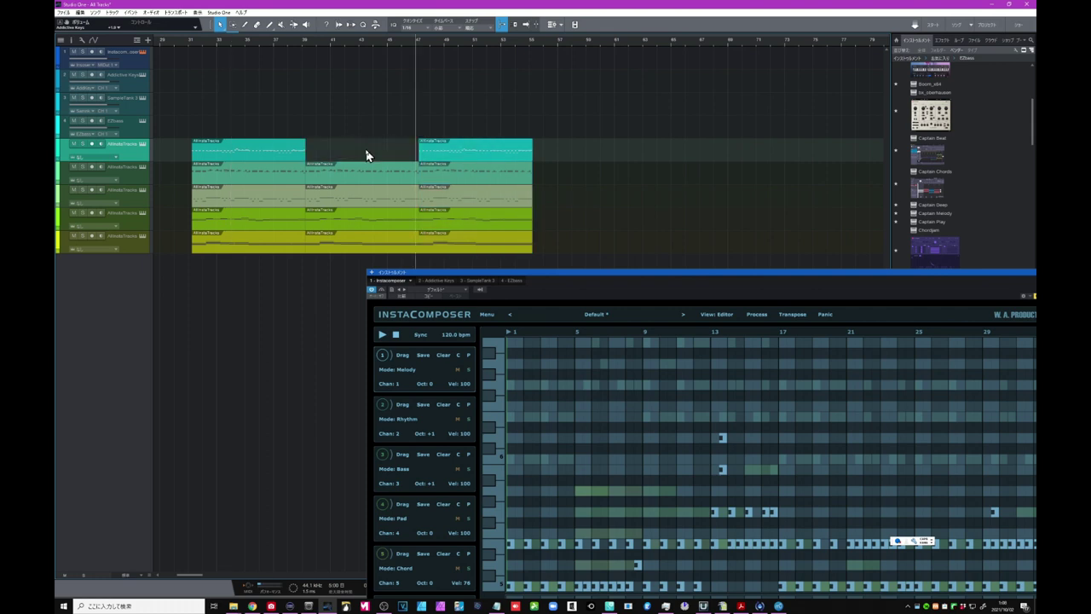
pyautogui.click(448, 156)
pyautogui.press('Delete')
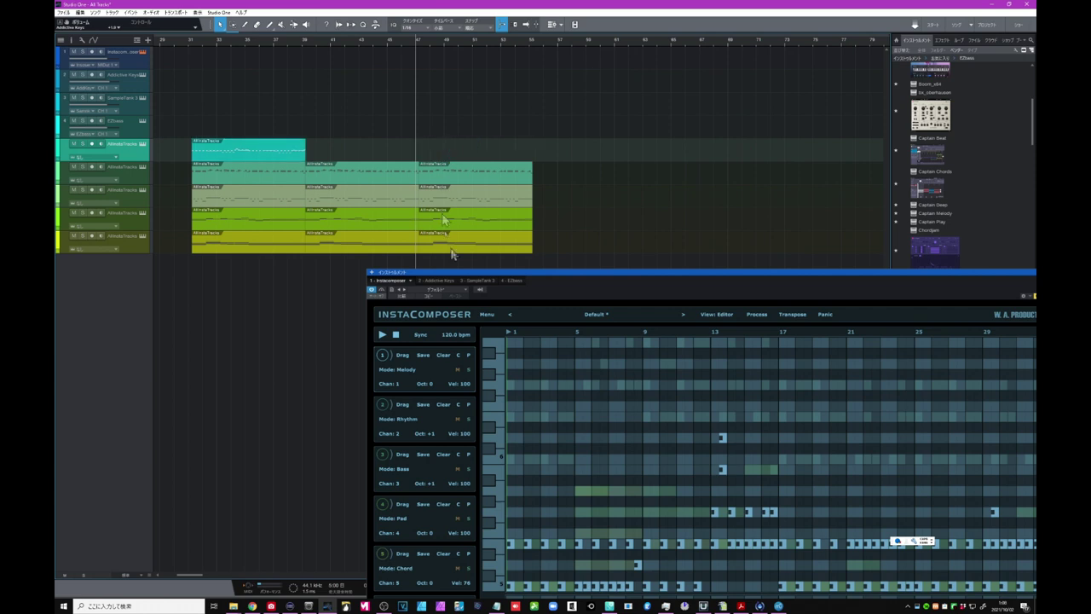
# Bring Instacomposer's generate controls into view, regenerate the melody several times and export it as a MIDI clip at bar 39 of the melody track.
pyautogui.moveTo(470, 277); pyautogui.dragTo(449, 175)
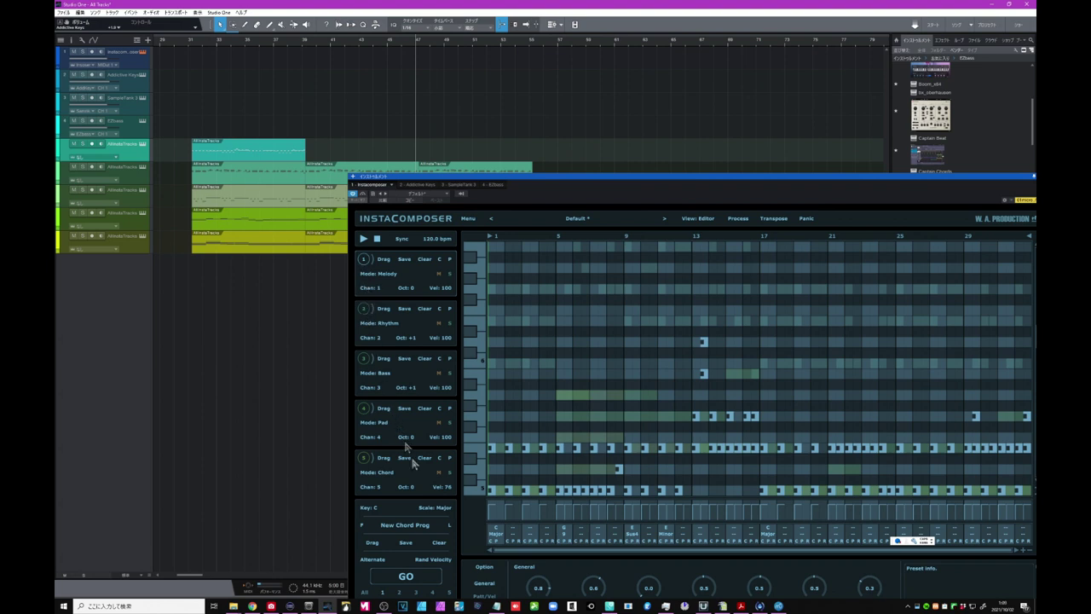
pyautogui.click(406, 577)
pyautogui.click(405, 577)
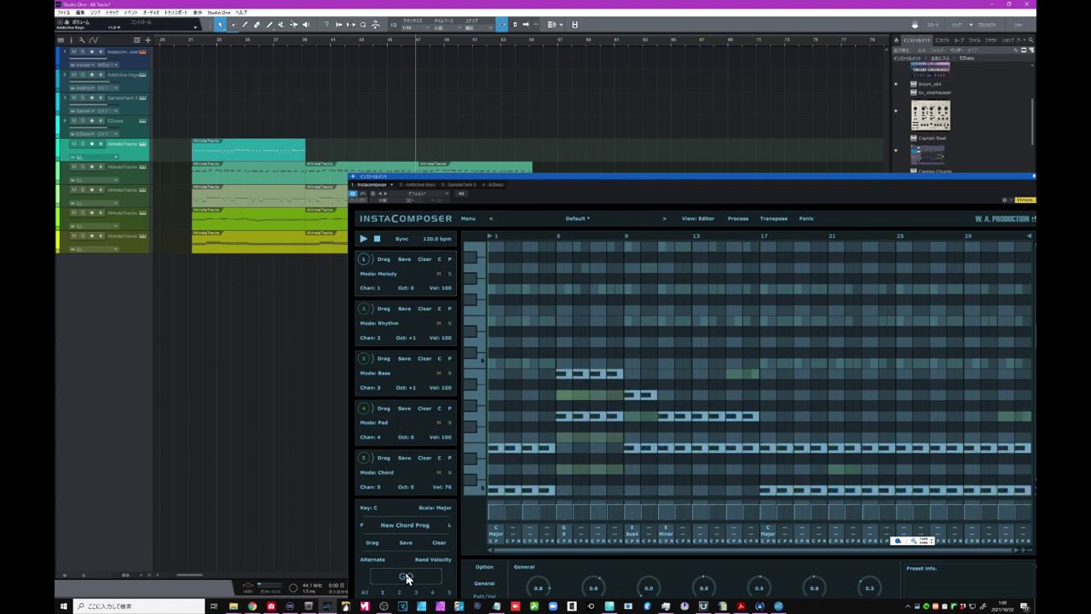
pyautogui.click(405, 577)
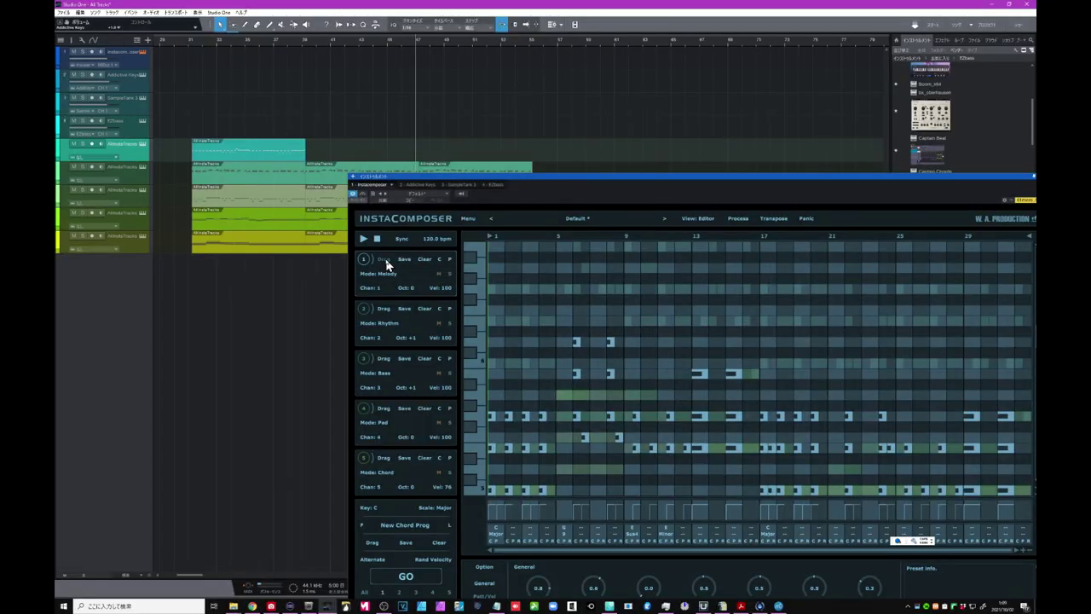
pyautogui.moveTo(385, 259); pyautogui.dragTo(323, 151)
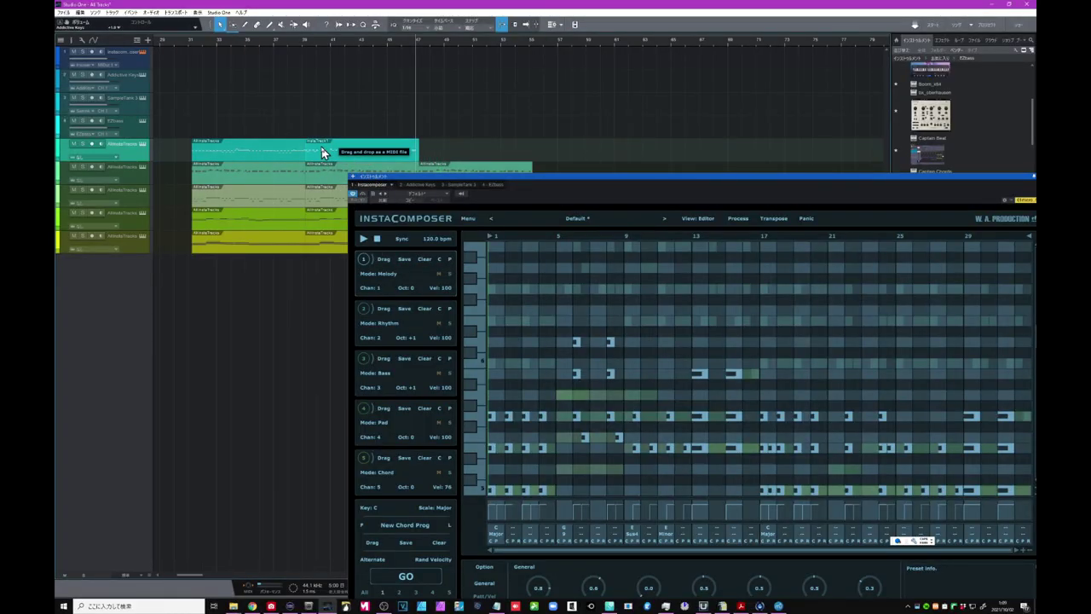
# Regenerate the melody again, preview it in Instacomposer and export it as a MIDI clip at bar 47 of the melody track.
pyautogui.click(404, 577)
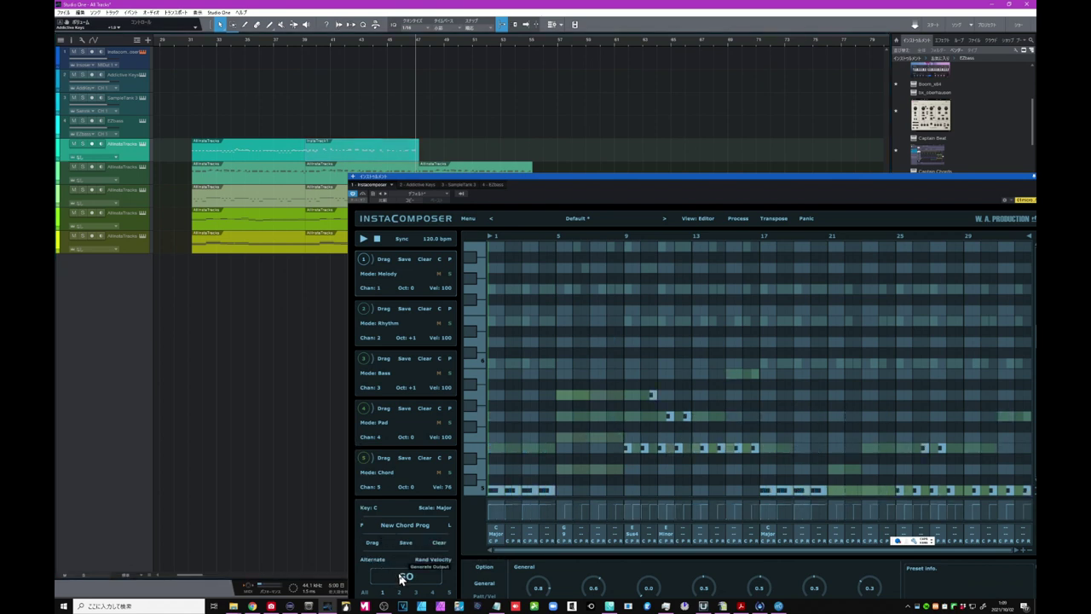
pyautogui.click(404, 577)
pyautogui.click(364, 239)
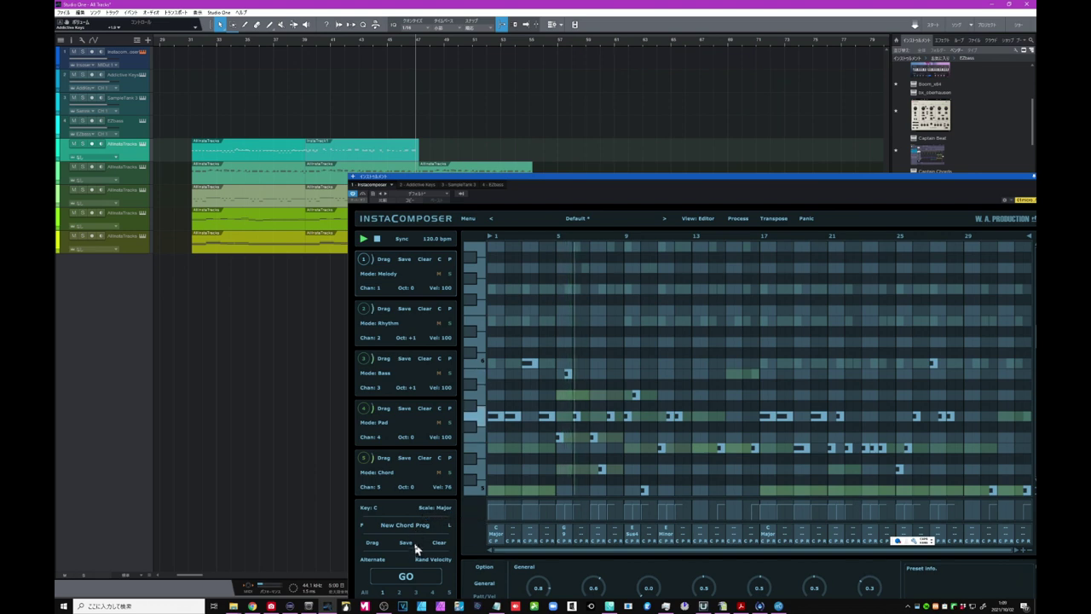
pyautogui.click(377, 239)
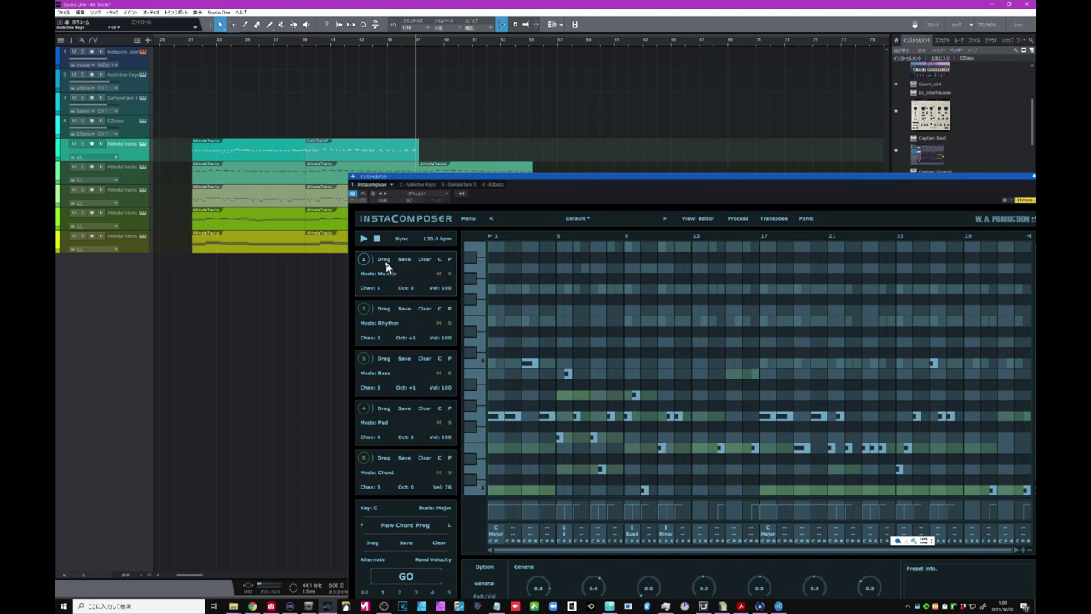
pyautogui.moveTo(383, 259); pyautogui.dragTo(438, 163)
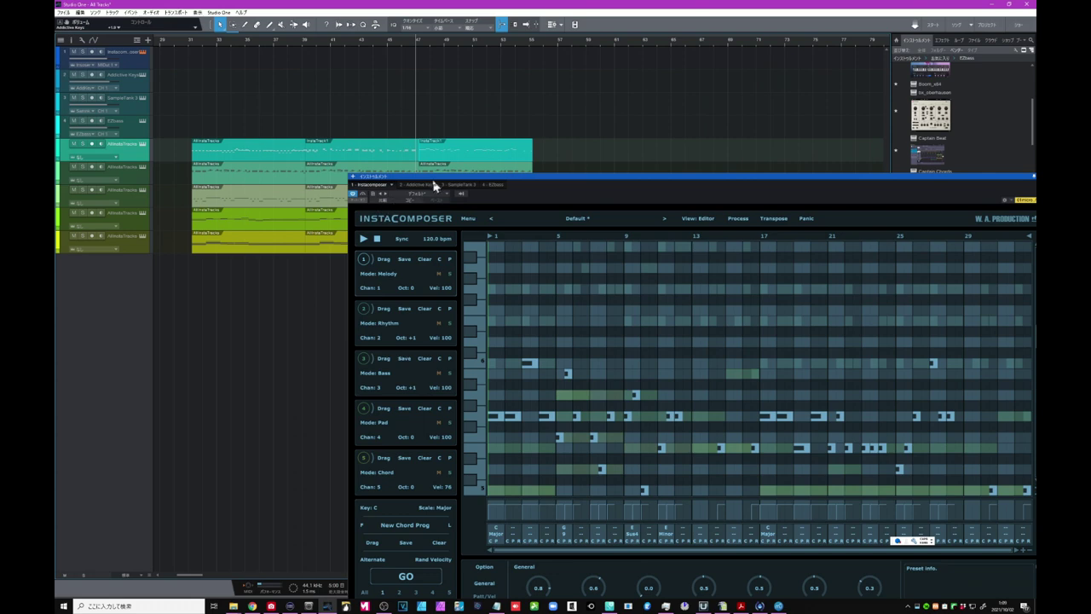
# Move the Instacomposer window so it is fully in view and set its UI scaling to 140%.
pyautogui.moveTo(438, 178); pyautogui.dragTo(275, 88)
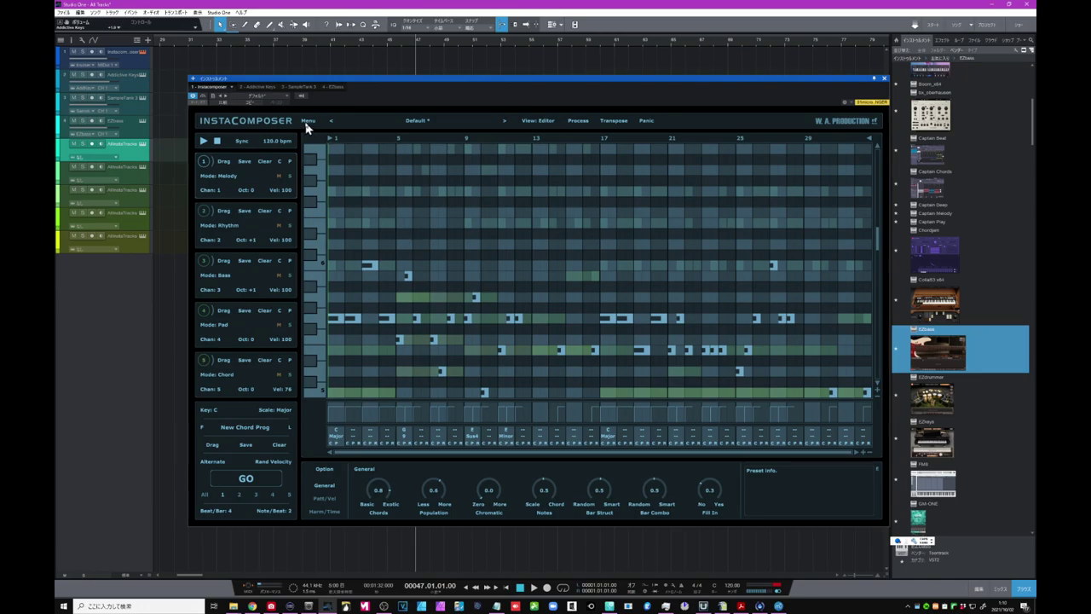
pyautogui.click(307, 125)
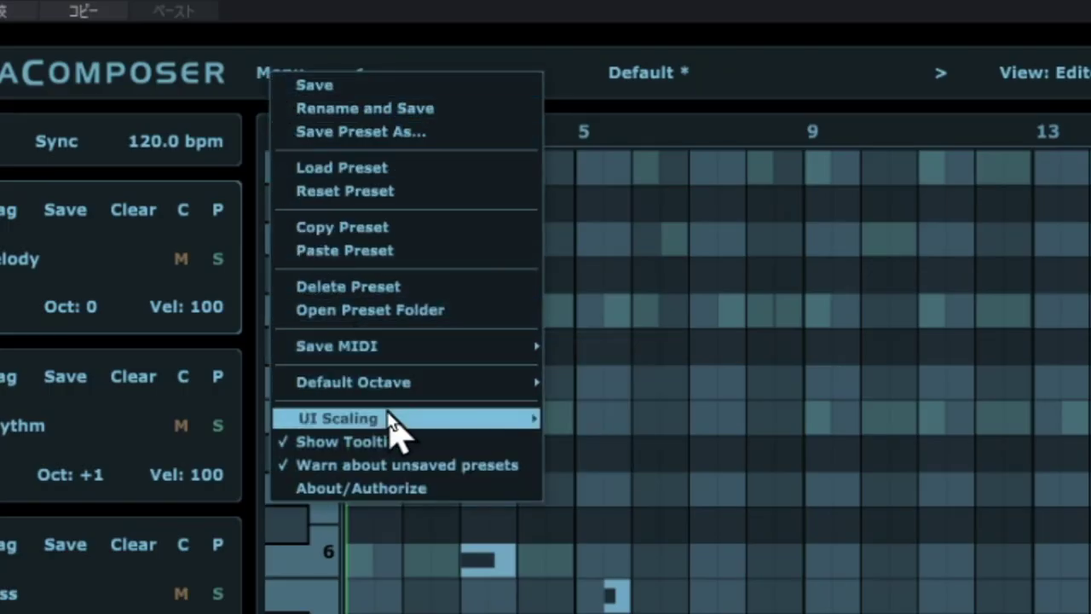
pyautogui.moveTo(398, 419)
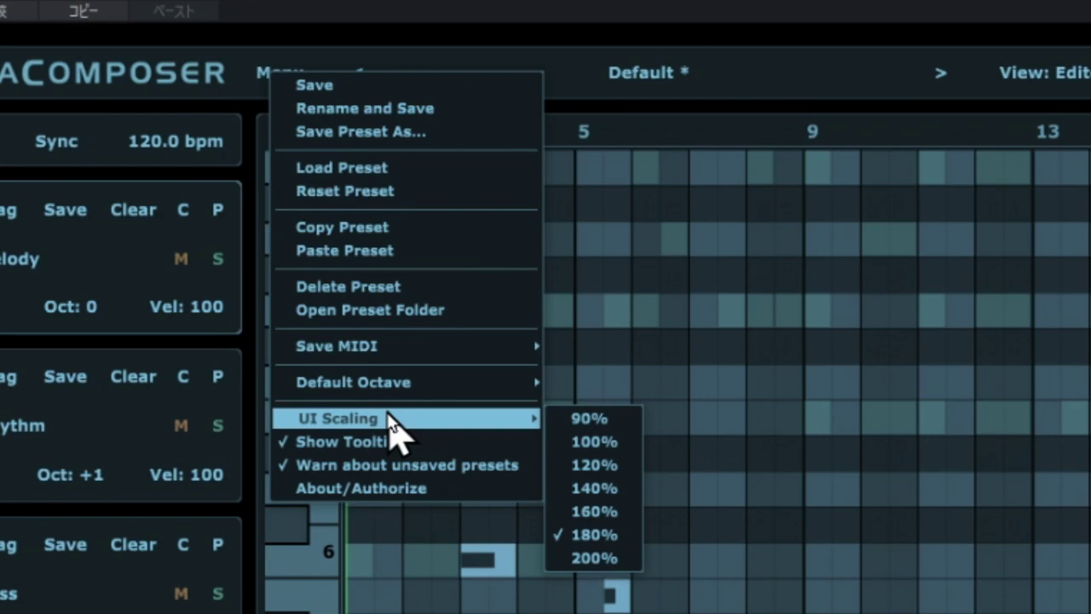
pyautogui.click(599, 498)
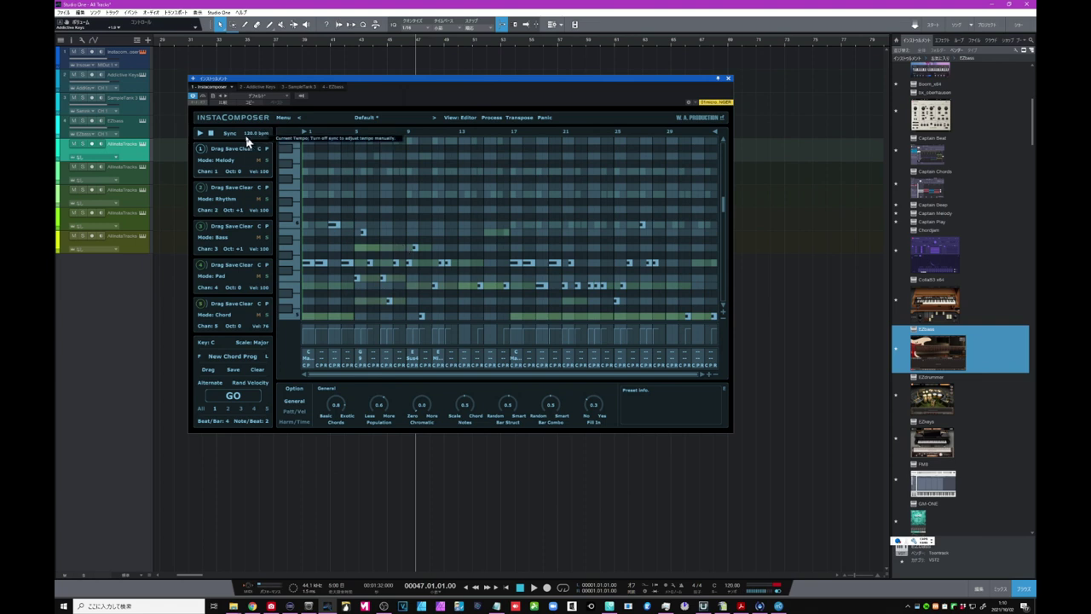
# Set the Instacomposer UI scaling to 160%.
pyautogui.click(287, 121)
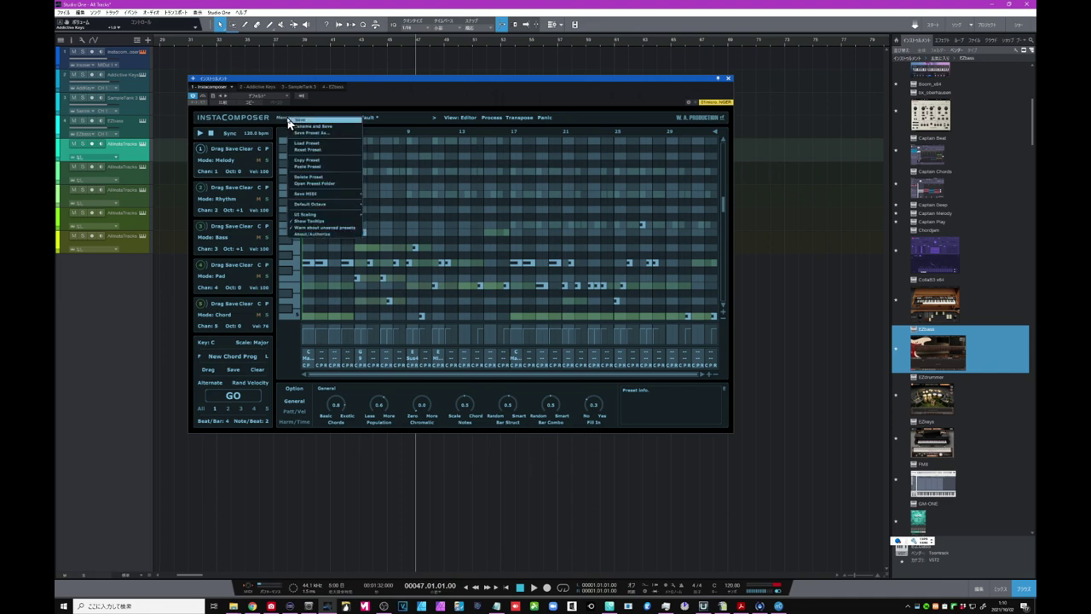
pyautogui.moveTo(323, 219)
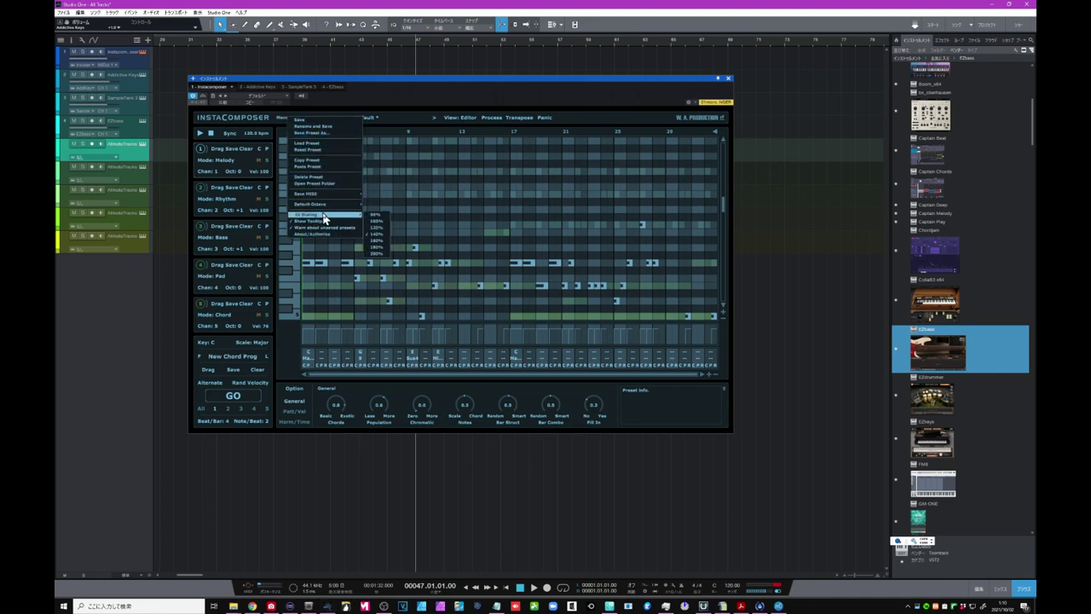
pyautogui.click(385, 241)
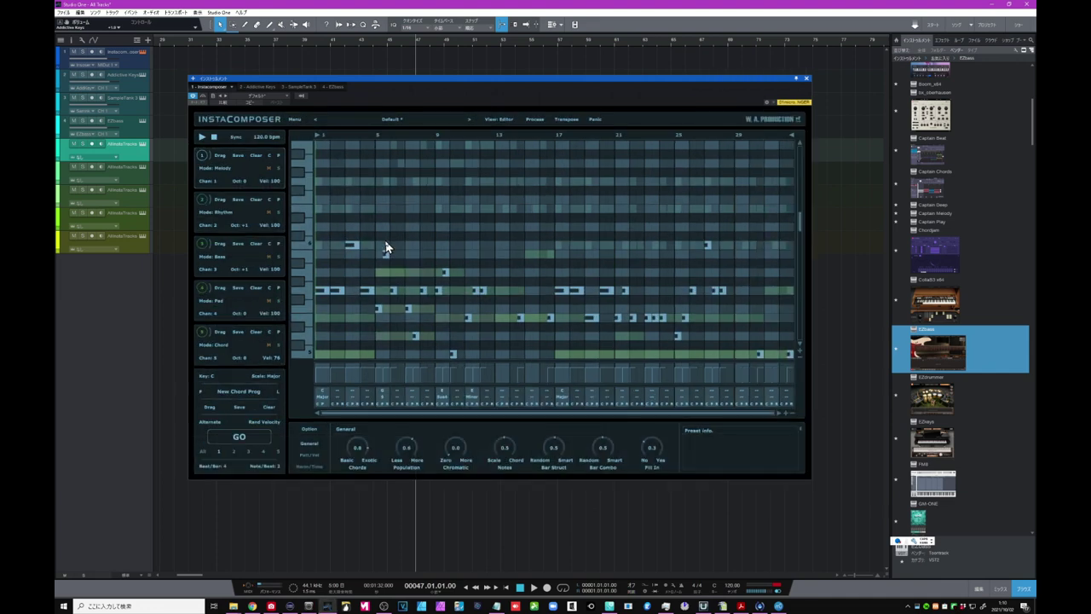